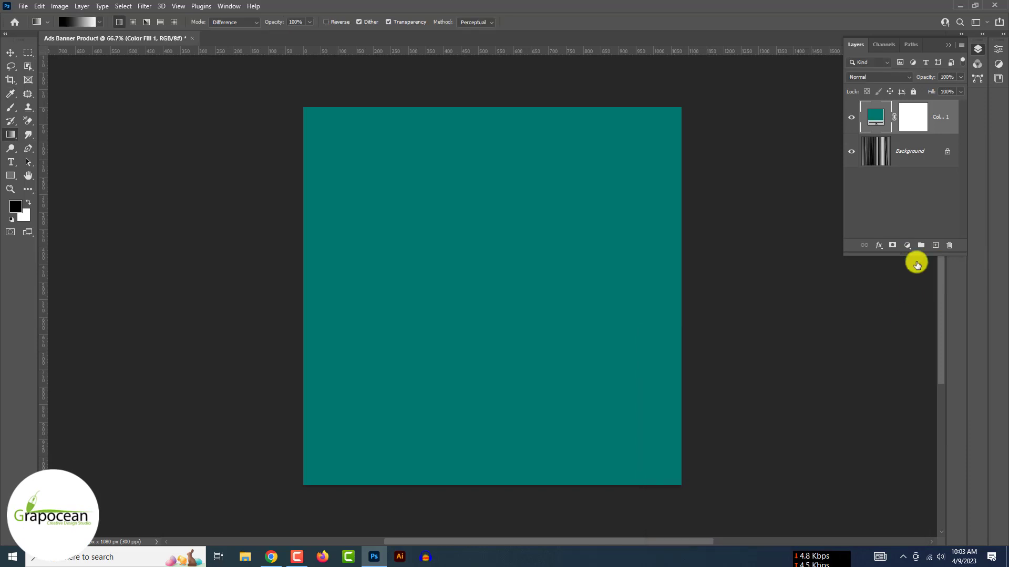
- Move the teal Color Fill layer beneath the grey curtain texture layer
{"action": "left_click_drag", "start_coordinate": [941, 115], "coordinate": [940, 152]}
- Set the curtain texture Layer 0 to Multiply blending over the teal fill
{"action": "right_click", "coordinate": [931, 157]}
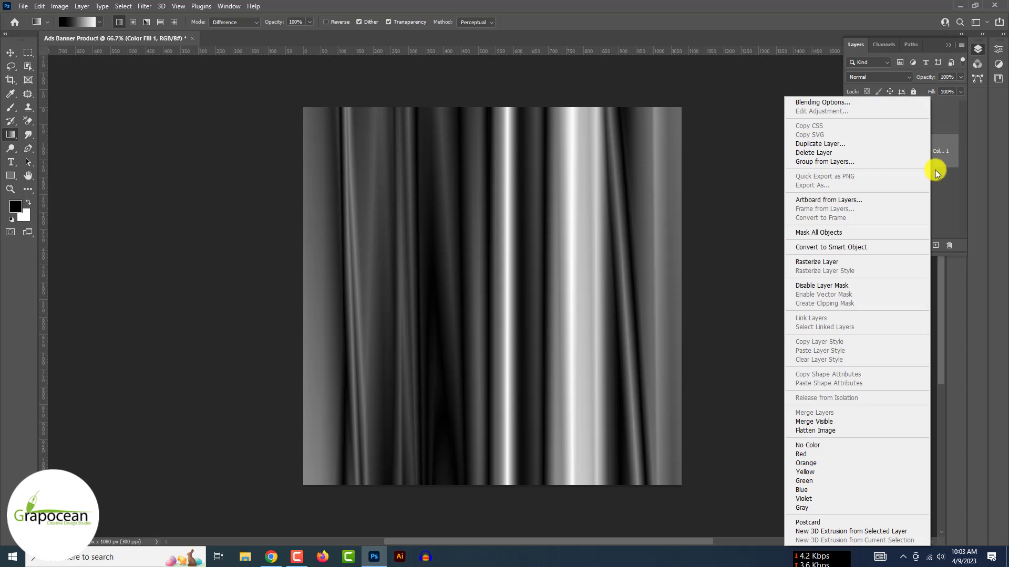
{"action": "left_click", "coordinate": [942, 197]}
{"action": "left_click", "coordinate": [931, 122]}
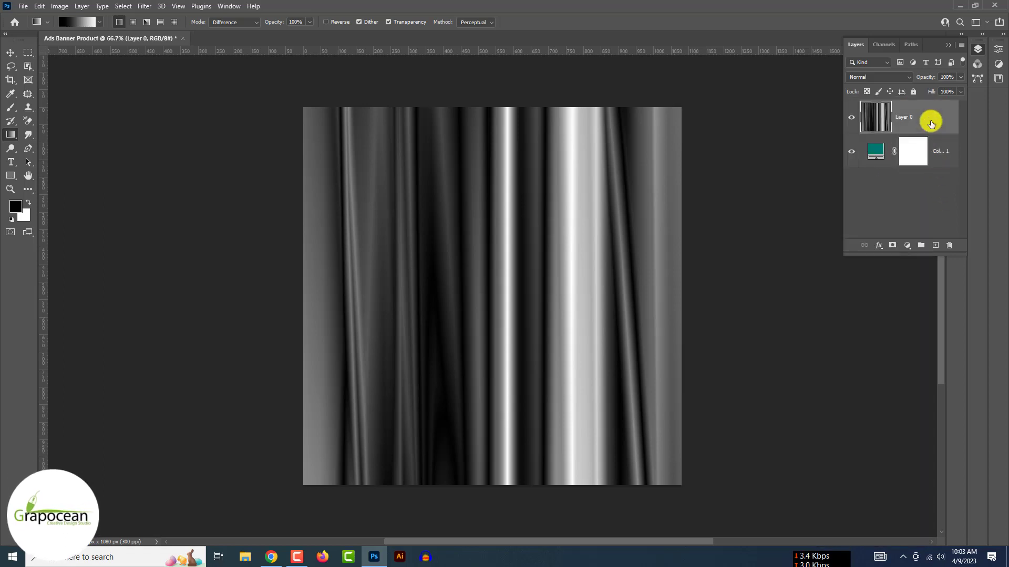
{"action": "left_click", "coordinate": [871, 78]}
{"action": "key", "text": "Down"}
{"action": "key", "text": "Down"}
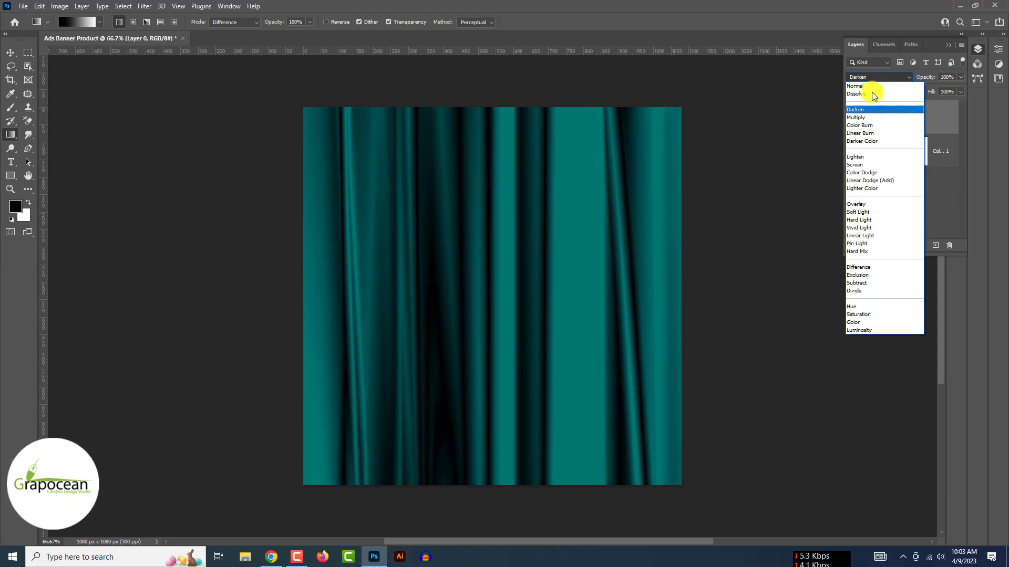
{"action": "left_click", "coordinate": [873, 117]}
- Warp the curtain layer, pulling its corners and edges into bending curves
{"action": "key", "text": "ctrl+t"}
{"action": "left_click", "coordinate": [469, 23]}
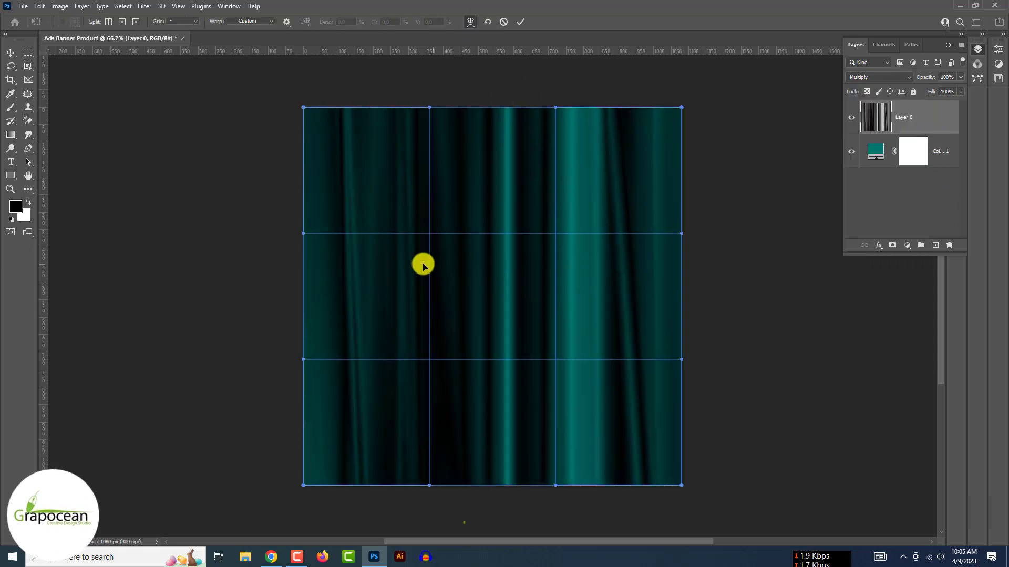
{"action": "left_click_drag", "start_coordinate": [421, 264], "coordinate": [467, 276]}
{"action": "left_click_drag", "start_coordinate": [331, 141], "coordinate": [209, 135]}
{"action": "left_click_drag", "start_coordinate": [345, 366], "coordinate": [253, 370]}
{"action": "left_click_drag", "start_coordinate": [358, 316], "coordinate": [488, 315]}
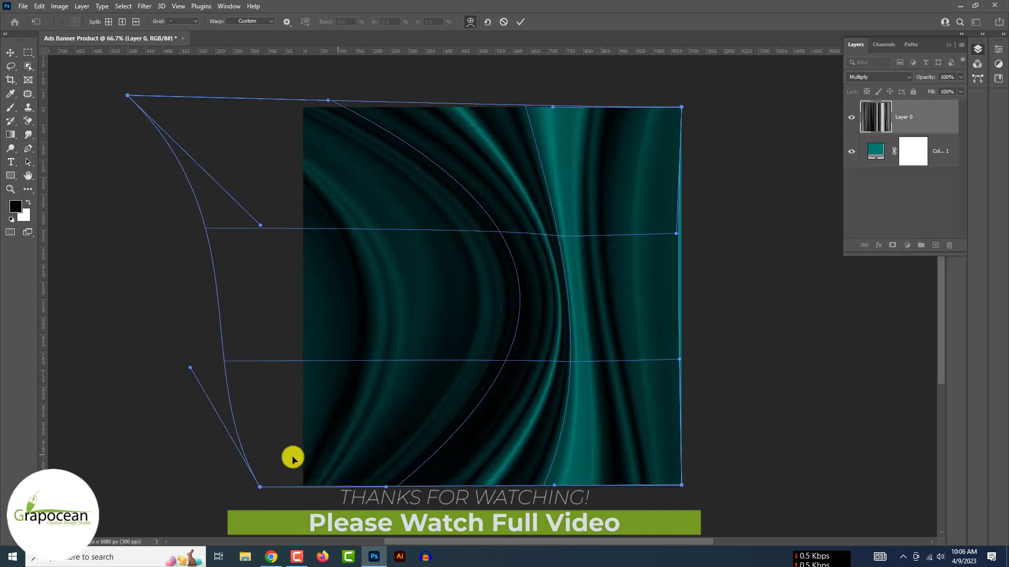
{"action": "left_click_drag", "start_coordinate": [293, 457], "coordinate": [205, 463]}
{"action": "left_click_drag", "start_coordinate": [549, 308], "coordinate": [546, 314]}
{"action": "left_click_drag", "start_coordinate": [325, 102], "coordinate": [275, 116]}
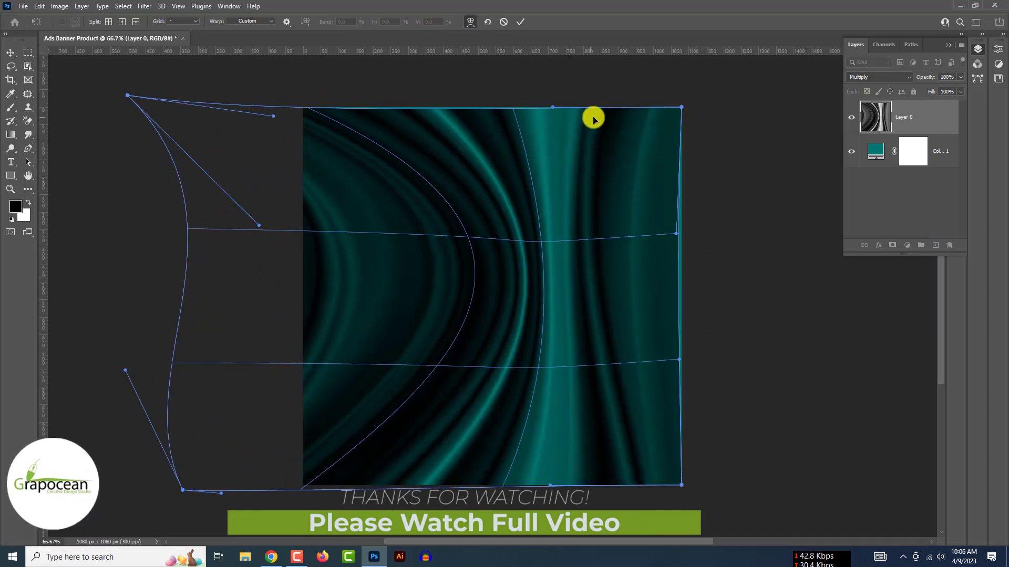
{"action": "left_click_drag", "start_coordinate": [595, 120], "coordinate": [649, 115]}
{"action": "left_click_drag", "start_coordinate": [649, 459], "coordinate": [736, 489]}
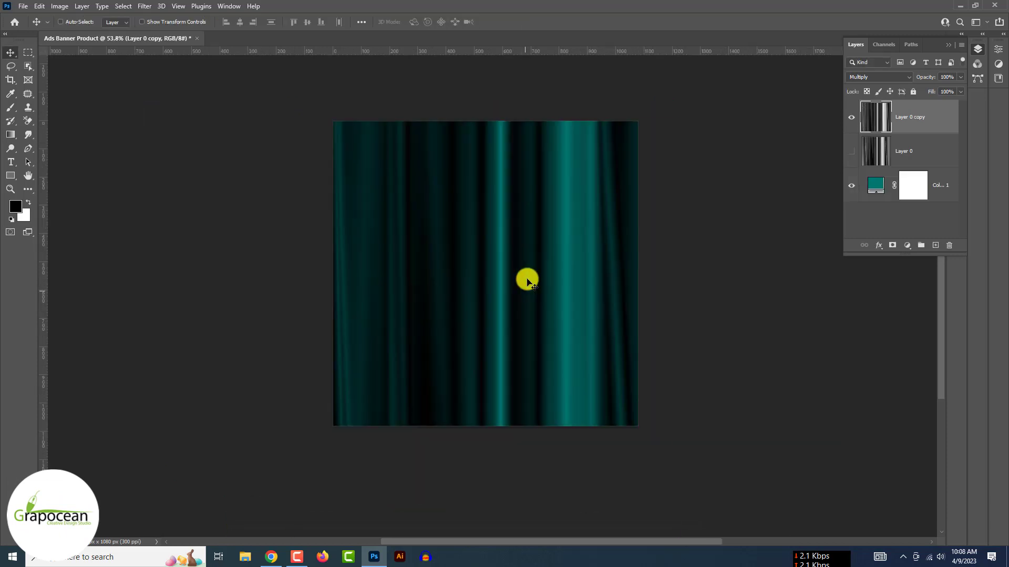
- Warp Layer 0 copy into strong curved arcs
{"action": "key", "text": "ctrl+t"}
{"action": "left_click", "coordinate": [470, 21]}
{"action": "mouse_move", "coordinate": [467, 319]}
{"action": "left_mouse_down"}
{"action": "mouse_move", "coordinate": [475, 307]}
{"action": "mouse_move", "coordinate": [588, 317]}
{"action": "mouse_move", "coordinate": [464, 324]}
{"action": "left_mouse_up"}
{"action": "scroll", "coordinate": [467, 323], "scroll_direction": "down", "scroll_amount": 4}
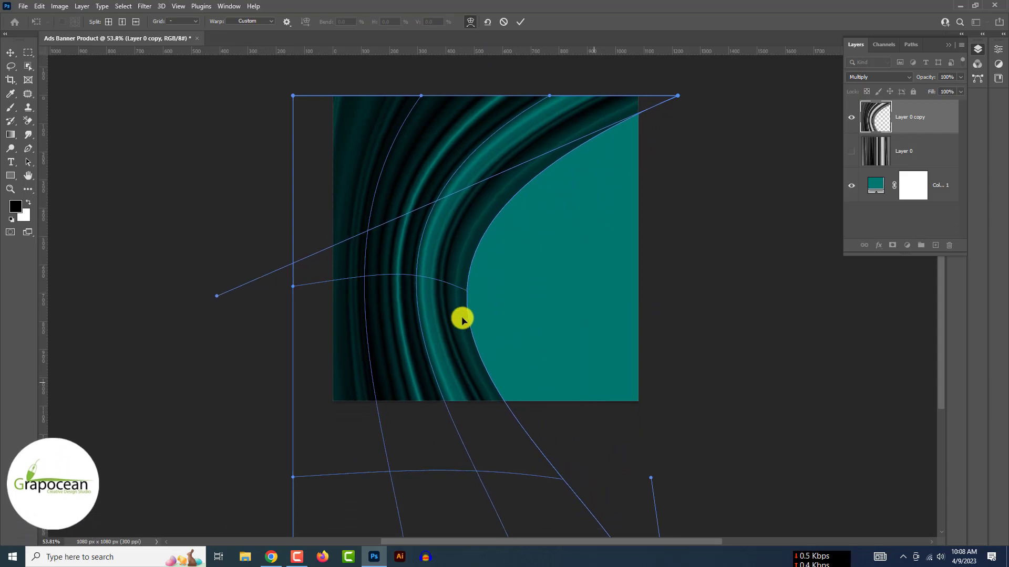
{"action": "left_click", "coordinate": [10, 52]}
{"action": "scroll", "coordinate": [246, 223], "scroll_direction": "down", "scroll_amount": 3}
- Rotate the curved copy about -48.5° and shift it up slightly
{"action": "key", "text": "ctrl+t"}
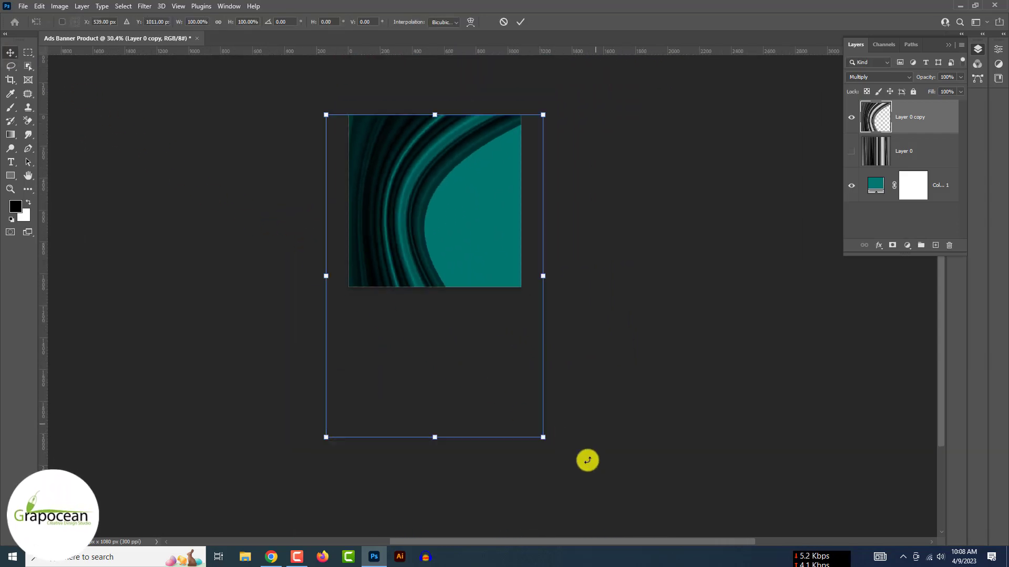
{"action": "left_click_drag", "start_coordinate": [585, 459], "coordinate": [599, 279]}
{"action": "left_click_drag", "start_coordinate": [379, 260], "coordinate": [391, 227]}
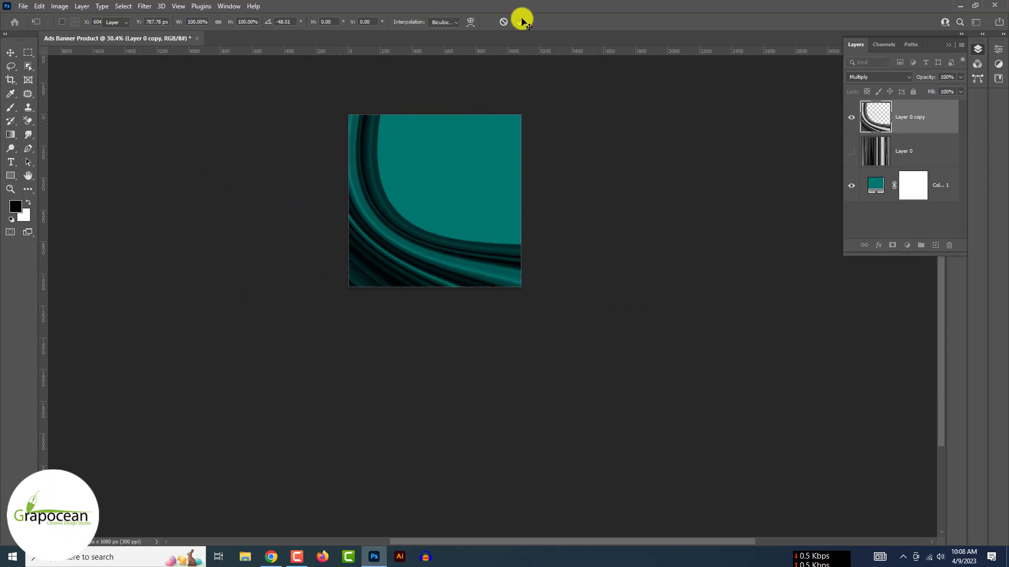
{"action": "left_click", "coordinate": [520, 22]}
{"action": "scroll", "coordinate": [416, 263], "scroll_direction": "up", "scroll_amount": 3}
{"action": "scroll", "coordinate": [417, 263], "scroll_direction": "down", "scroll_amount": 4}
- Split the Blend If underlying-layer range to 90/159 so the folds blend into the teal
{"action": "right_click", "coordinate": [874, 124]}
{"action": "left_click", "coordinate": [853, 101]}
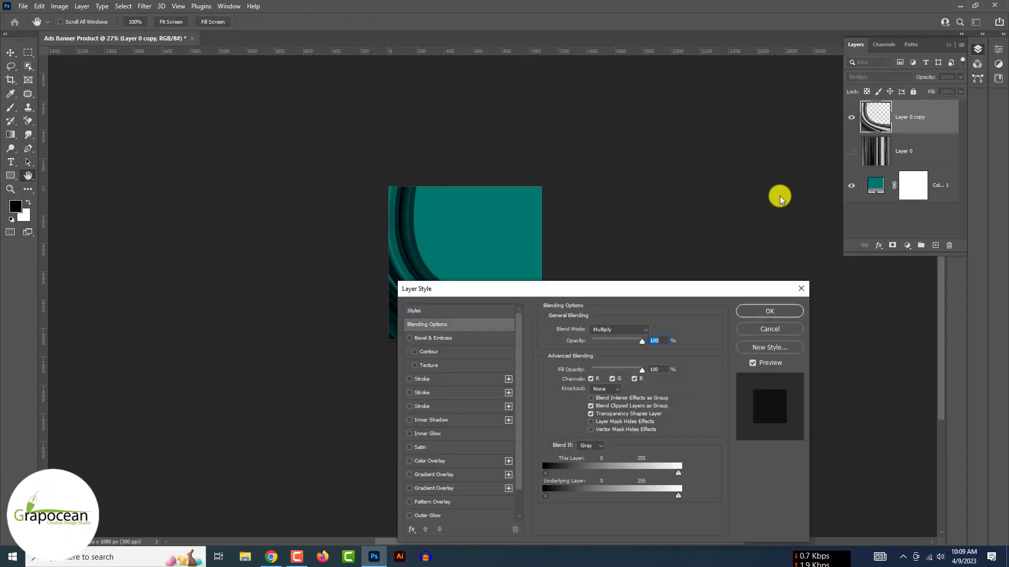
{"action": "left_click_drag", "start_coordinate": [550, 497], "coordinate": [625, 506]}
{"action": "left_click_drag", "start_coordinate": [587, 289], "coordinate": [790, 190]}
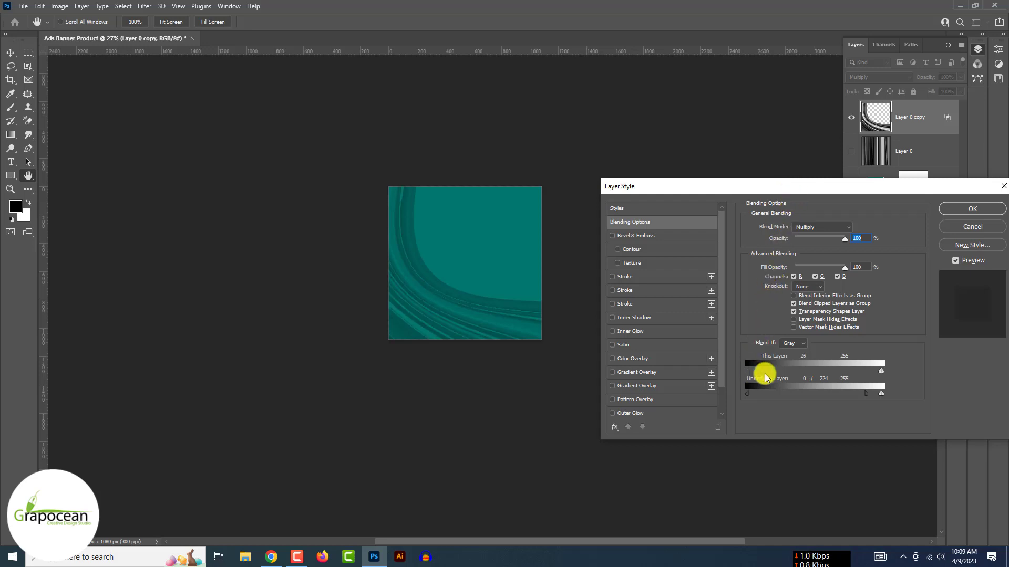
{"action": "left_click_drag", "start_coordinate": [765, 373], "coordinate": [741, 377]}
{"action": "left_click_drag", "start_coordinate": [878, 371], "coordinate": [796, 393]}
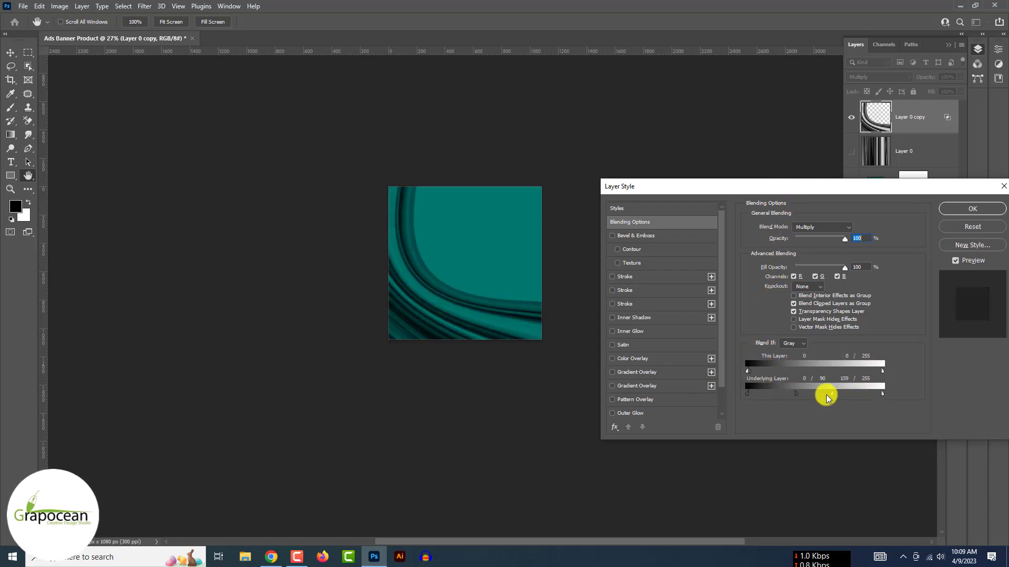
{"action": "left_click", "coordinate": [972, 209]}
{"action": "left_click", "coordinate": [886, 77]}
{"action": "key", "text": "Down"}
{"action": "key", "text": "Down"}
{"action": "key", "text": "Down"}
{"action": "key", "text": "Down"}
{"action": "key", "text": "Down"}
{"action": "key", "text": "Down"}
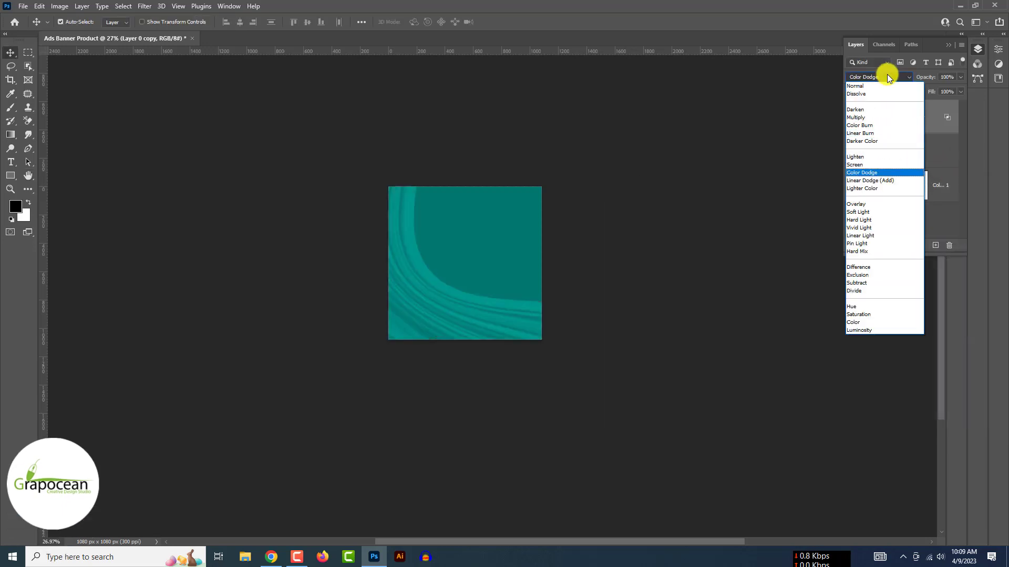
- Set Layer 0 copy to Subtract blending
{"action": "key", "text": "Down"}
{"action": "key", "text": "Down"}
{"action": "key", "text": "Down"}
{"action": "key", "text": "Down"}
{"action": "key", "text": "Down"}
{"action": "key", "text": "Down"}
{"action": "key", "text": "Down"}
{"action": "key", "text": "Down"}
{"action": "key", "text": "Down"}
{"action": "key", "text": "Down"}
{"action": "key", "text": "Down"}
{"action": "key", "text": "Down"}
{"action": "key", "text": "Down"}
{"action": "left_click", "coordinate": [899, 282]}
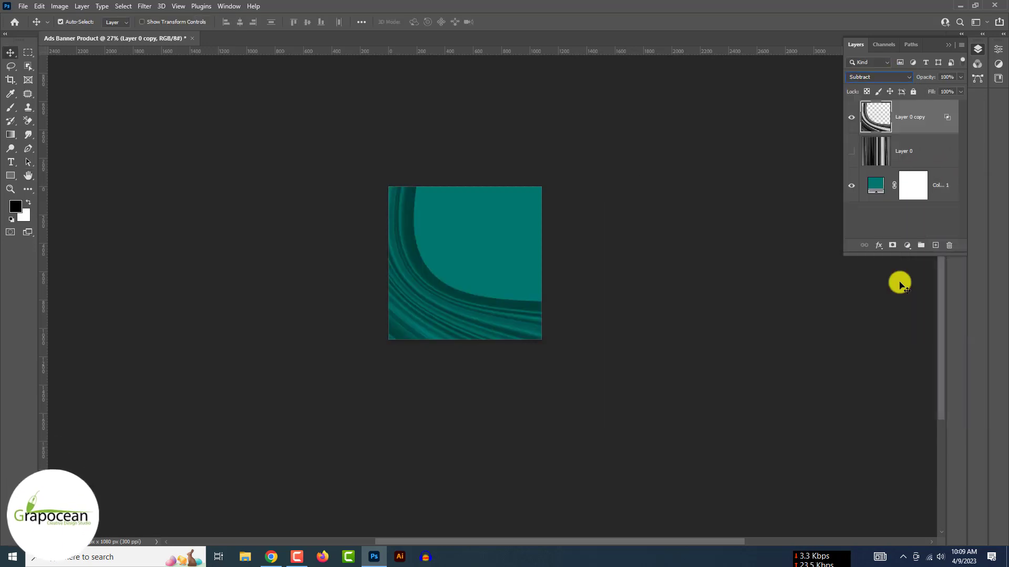
{"action": "scroll", "coordinate": [468, 331], "scroll_direction": "up", "scroll_amount": 3}
- Duplicate Layer 0 as a visible Layer 0 copy 2, rotated and stretched into diagonal stripes
{"action": "left_click", "coordinate": [935, 154]}
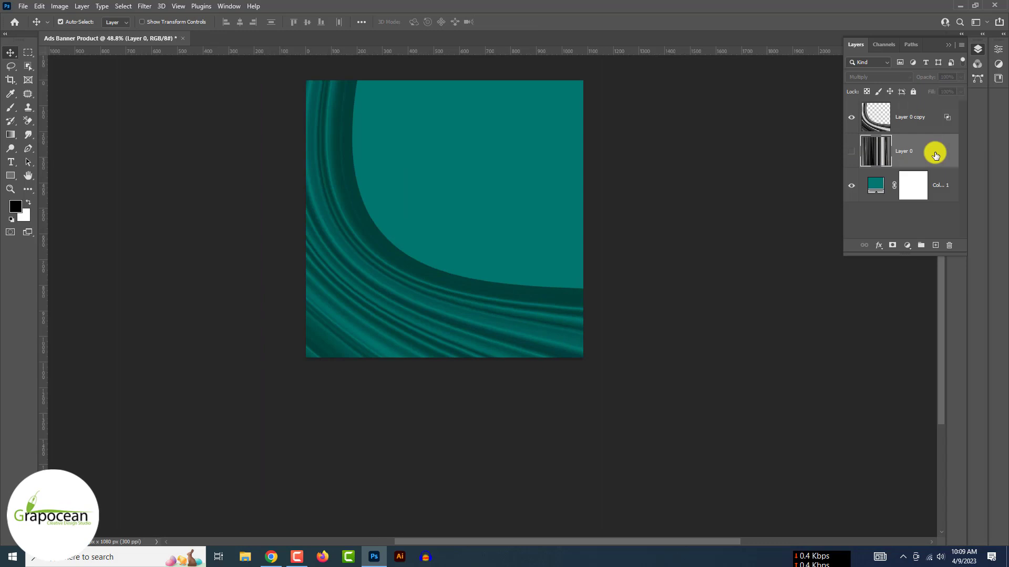
{"action": "key", "text": "ctrl+j"}
{"action": "left_click", "coordinate": [851, 152]}
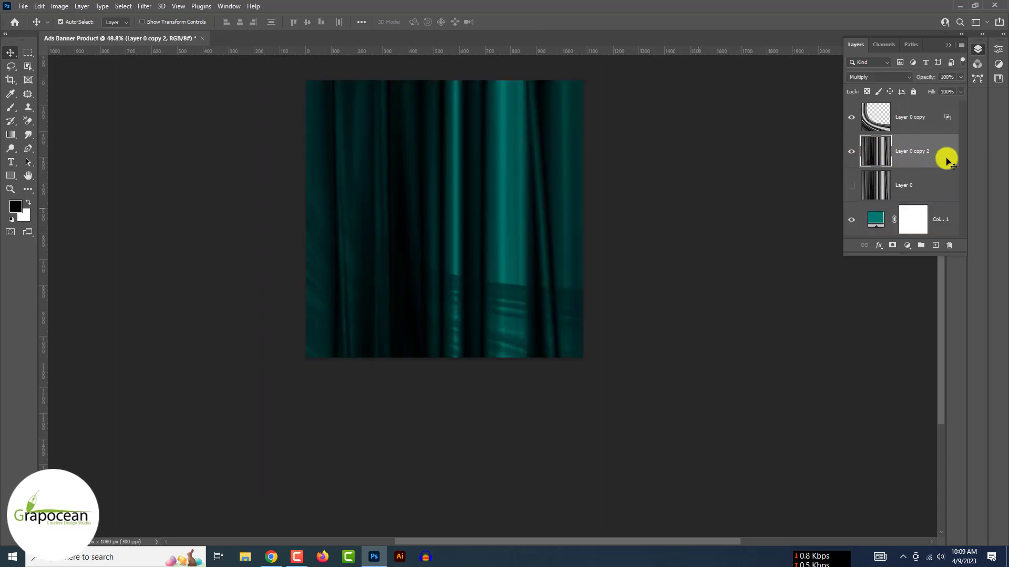
{"action": "key", "text": "ctrl+t"}
{"action": "left_click_drag", "start_coordinate": [626, 378], "coordinate": [487, 362]}
{"action": "left_click_drag", "start_coordinate": [515, 100], "coordinate": [556, 57]}
{"action": "left_click_drag", "start_coordinate": [374, 363], "coordinate": [312, 432]}
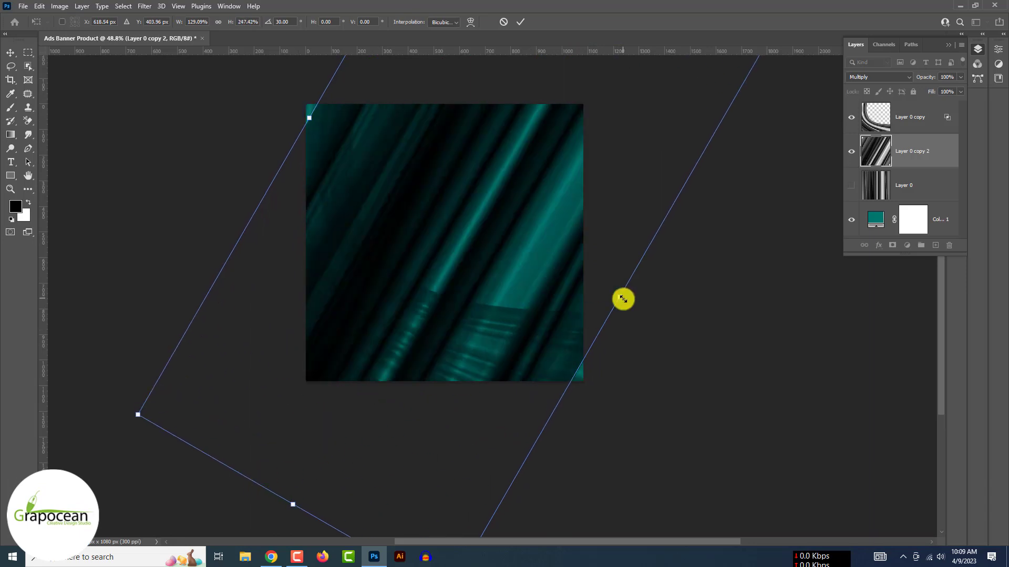
{"action": "left_click_drag", "start_coordinate": [623, 299], "coordinate": [594, 281]}
{"action": "left_click", "coordinate": [520, 21]}
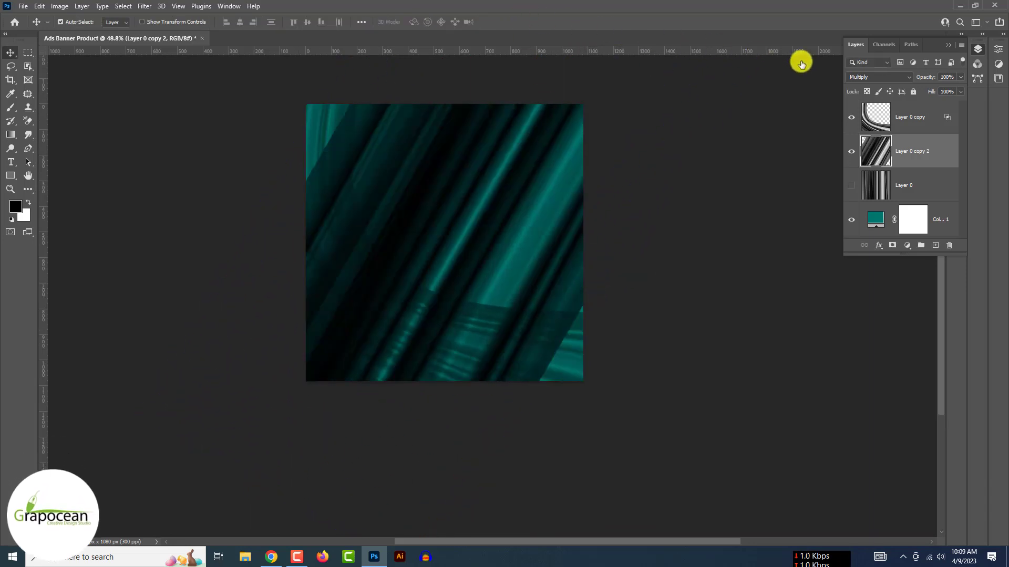
- Keep Layer 0 copy 2 on Multiply blending after previewing other modes
{"action": "left_click", "coordinate": [884, 78]}
{"action": "scroll", "coordinate": [885, 79], "scroll_direction": "down", "scroll_amount": 3}
{"action": "scroll", "coordinate": [885, 79], "scroll_direction": "up", "scroll_amount": 4}
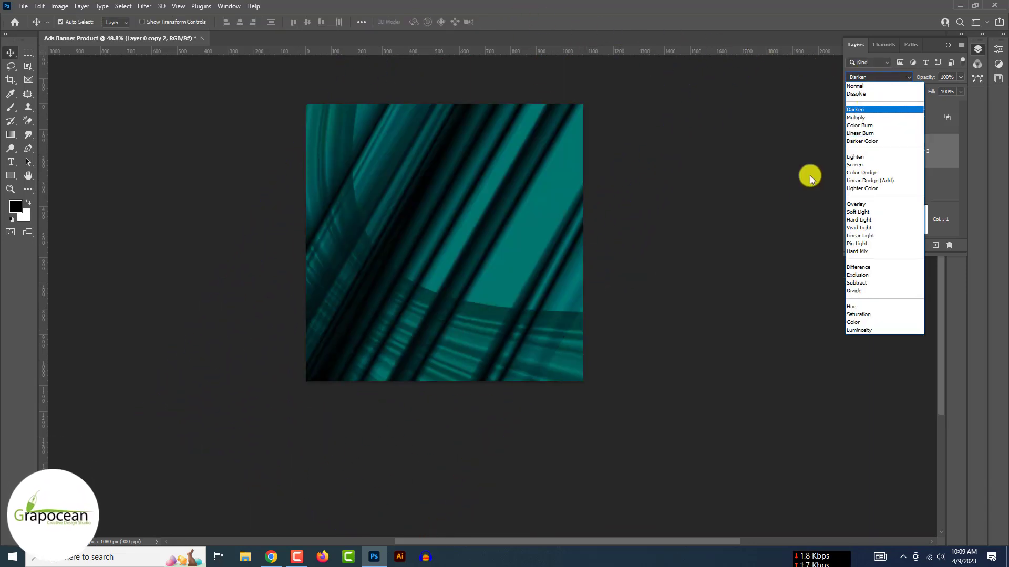
{"action": "key", "text": "Up"}
{"action": "key", "text": "Up"}
{"action": "key", "text": "Down"}
{"action": "left_click", "coordinate": [747, 263]}
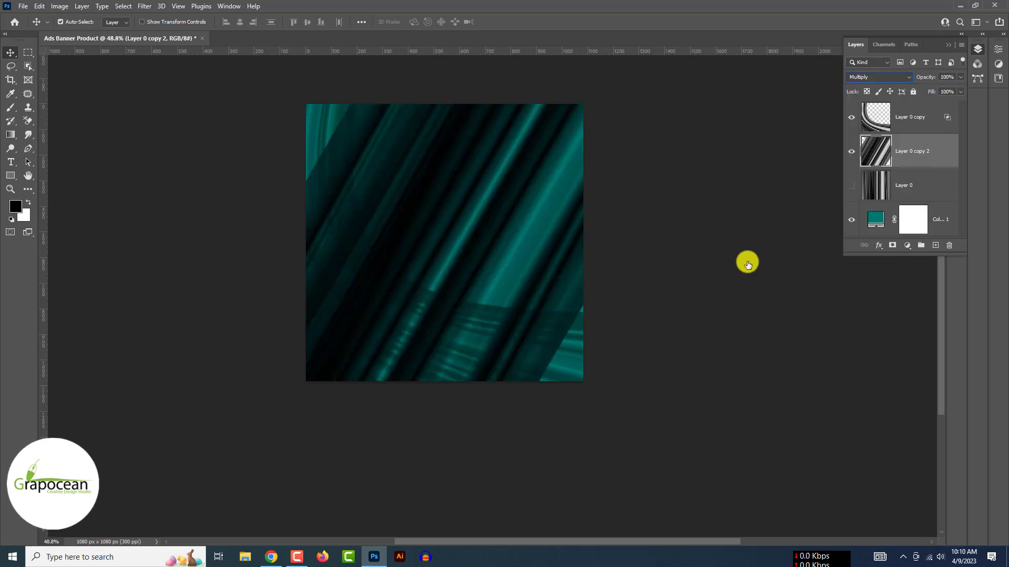
{"action": "left_click", "coordinate": [876, 79]}
{"action": "scroll", "coordinate": [876, 78], "scroll_direction": "up", "scroll_amount": 3}
{"action": "scroll", "coordinate": [876, 78], "scroll_direction": "down", "scroll_amount": 3}
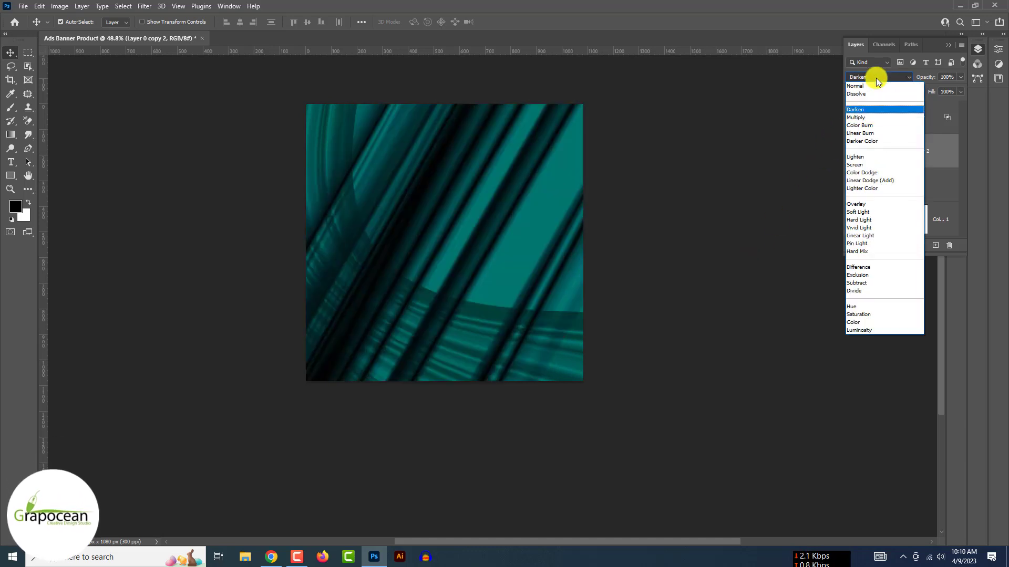
{"action": "scroll", "coordinate": [876, 78], "scroll_direction": "up", "scroll_amount": 3}
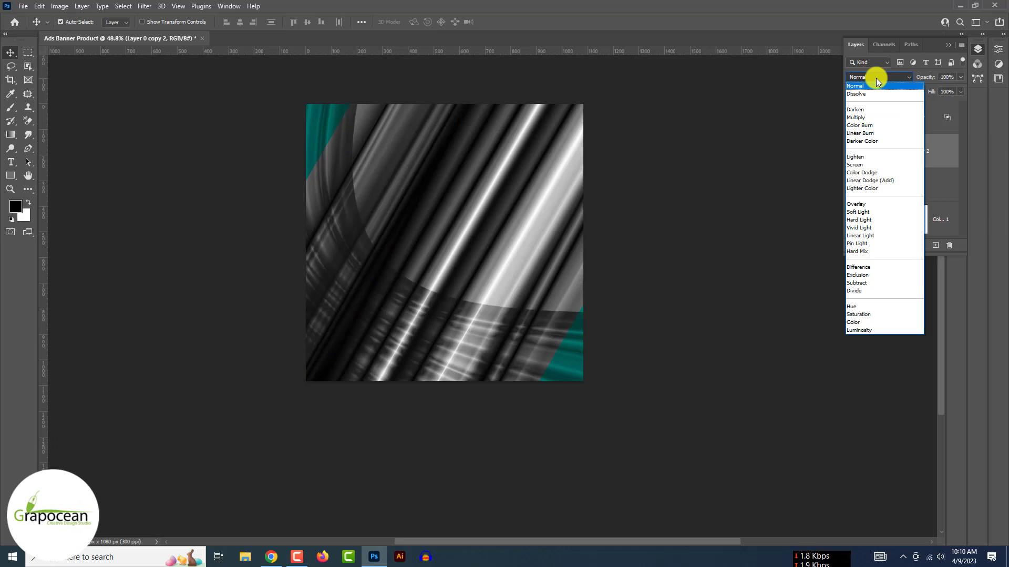
{"action": "scroll", "coordinate": [875, 78], "scroll_direction": "down", "scroll_amount": 14}
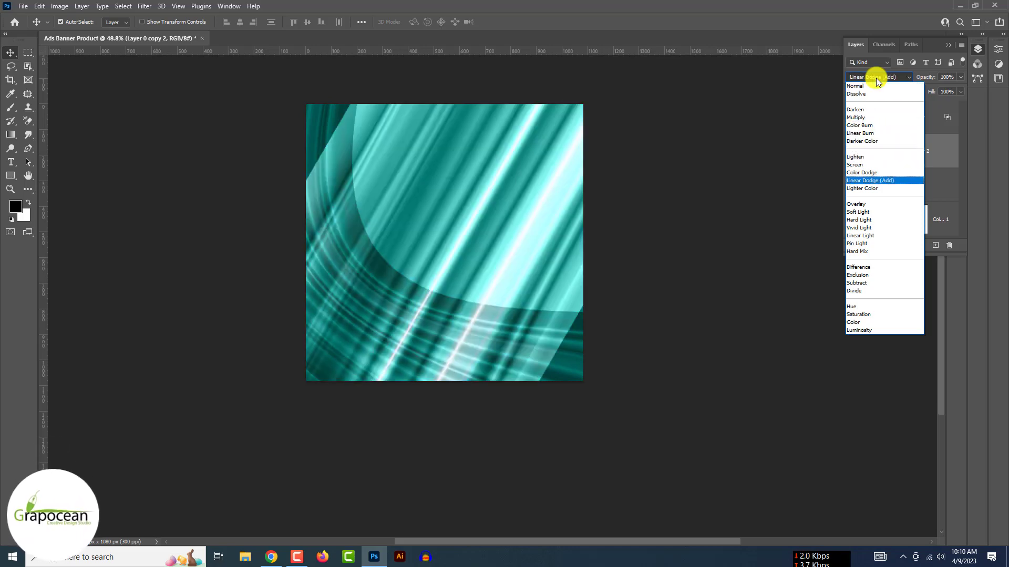
{"action": "left_click", "coordinate": [730, 276]}
- Mask Layer 0 copy 2 to the curved shape of Layer 0 copy, invert the mask, and deselect
{"action": "left_click", "coordinate": [867, 117], "text": "ctrl"}
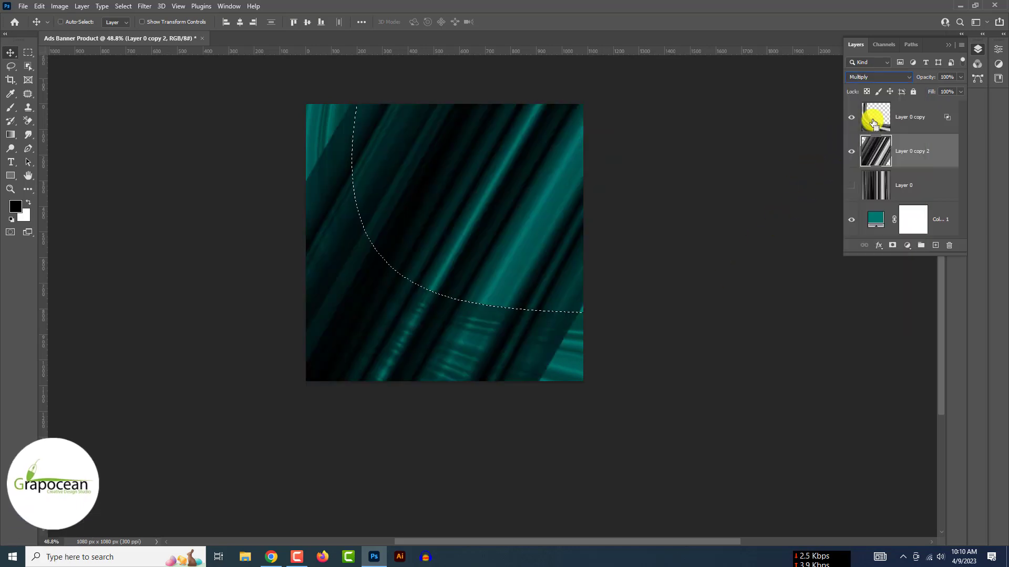
{"action": "left_click", "coordinate": [892, 246]}
{"action": "key", "text": "ctrl+i"}
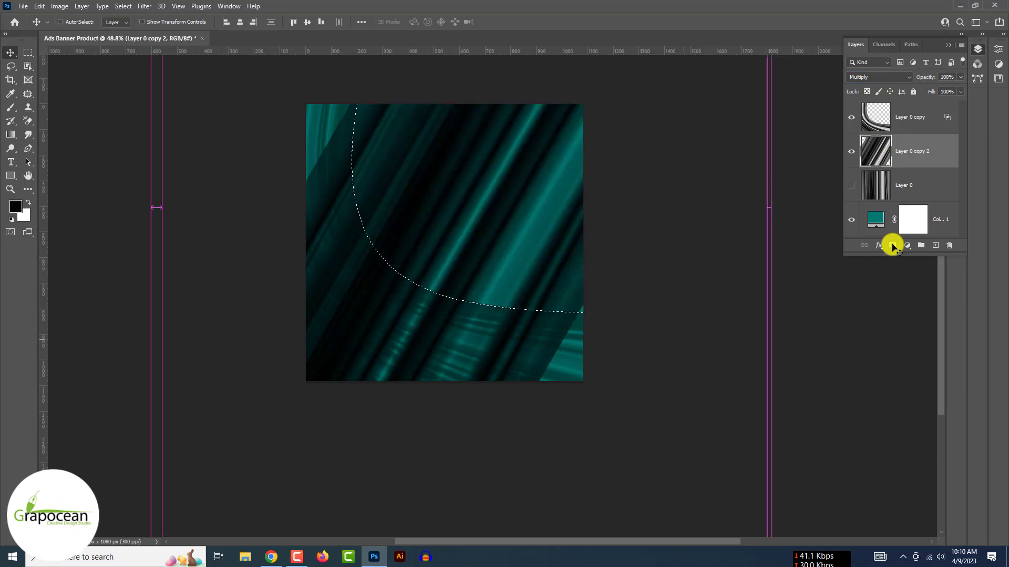
{"action": "key", "text": "ctrl+d"}
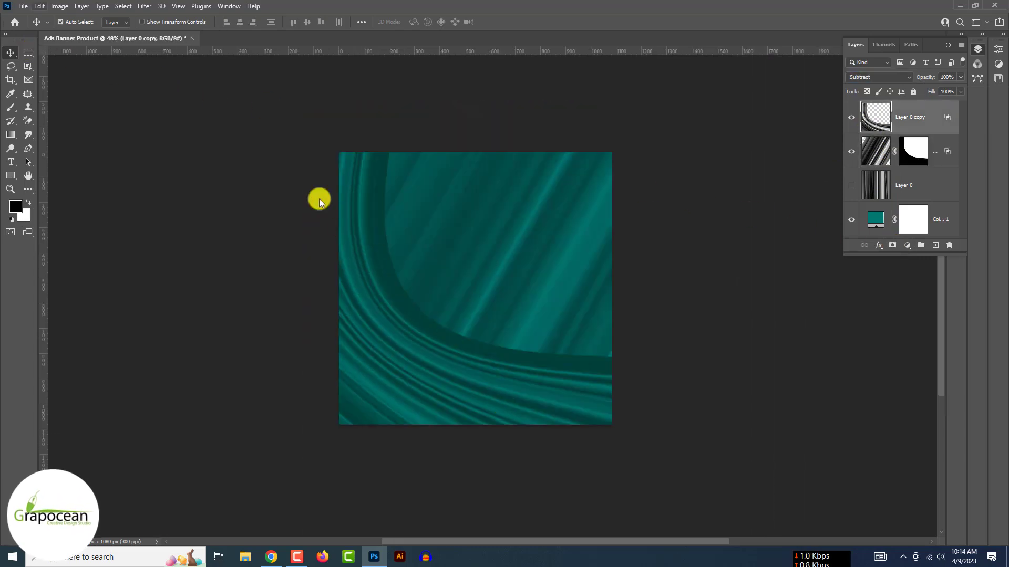
{"action": "left_click", "coordinate": [145, 7]}
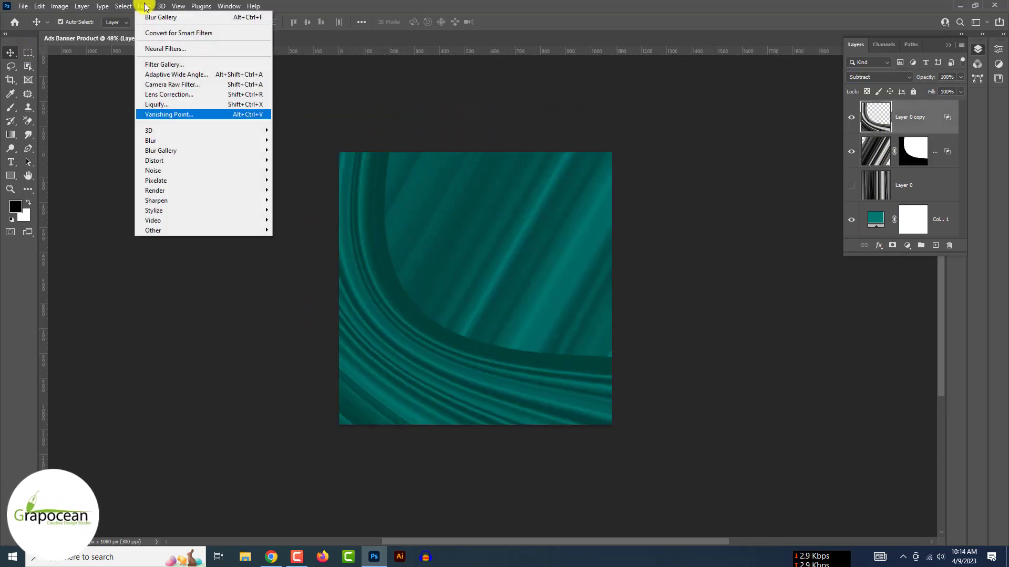
- Start a Path Blur on Layer 0 copy and bend its path along the fabric curve
{"action": "mouse_move", "coordinate": [202, 140]}
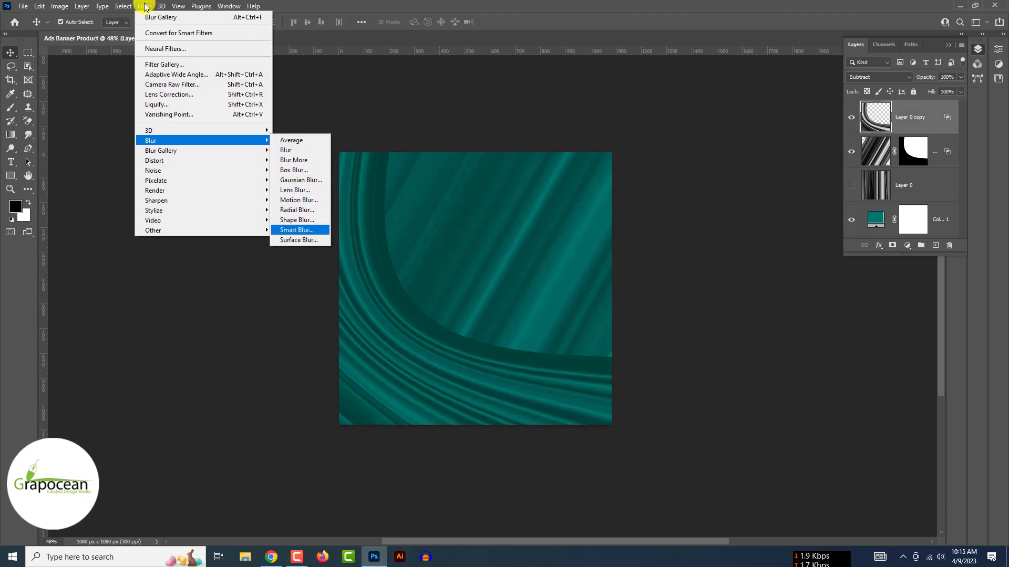
{"action": "left_click", "coordinate": [309, 182]}
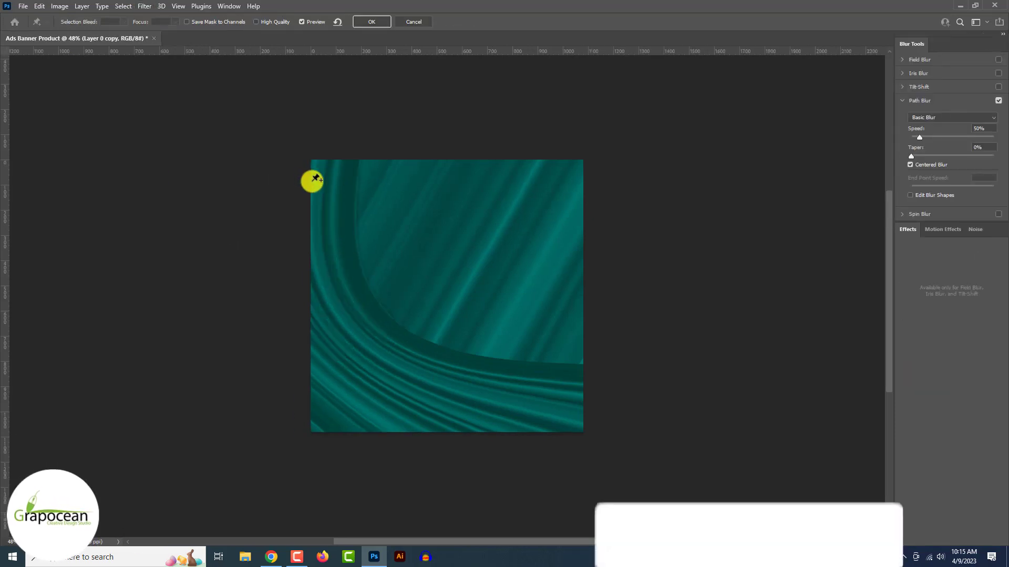
{"action": "left_click_drag", "start_coordinate": [466, 296], "coordinate": [530, 419]}
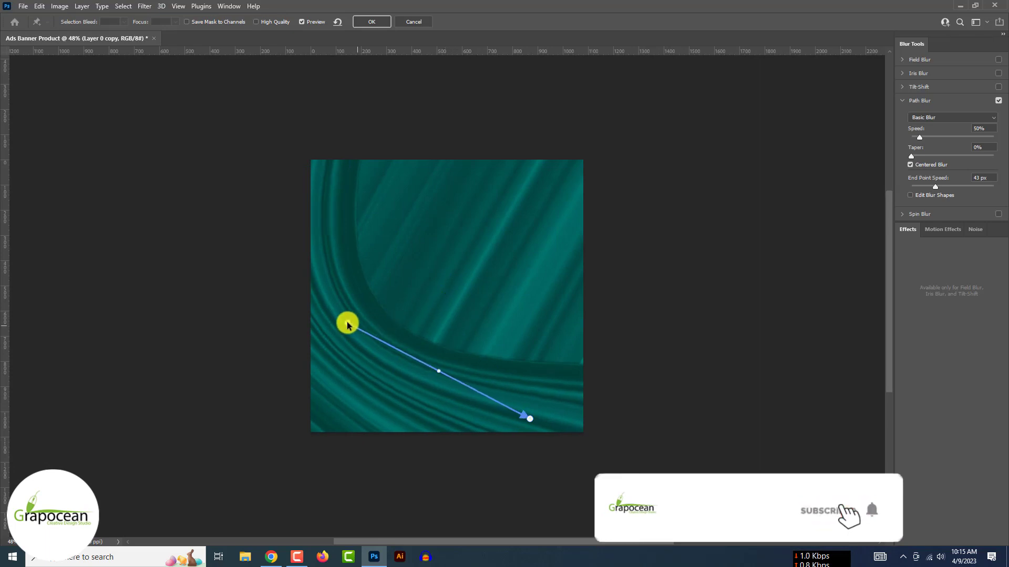
{"action": "left_click", "coordinate": [396, 386]}
{"action": "left_click_drag", "start_coordinate": [347, 322], "coordinate": [326, 223]}
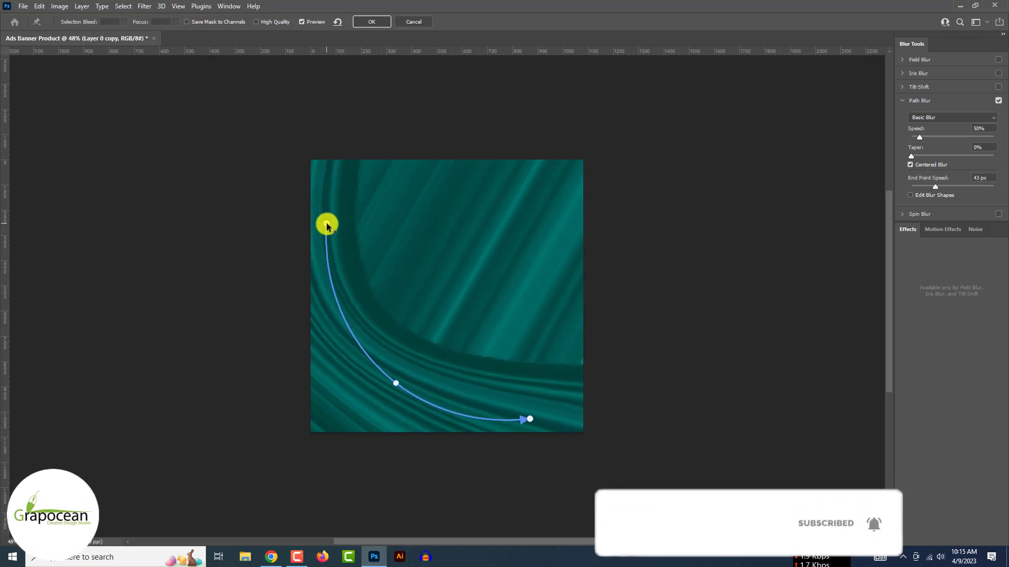
{"action": "left_click_drag", "start_coordinate": [396, 383], "coordinate": [368, 359]}
{"action": "left_click_drag", "start_coordinate": [562, 398], "coordinate": [563, 405]}
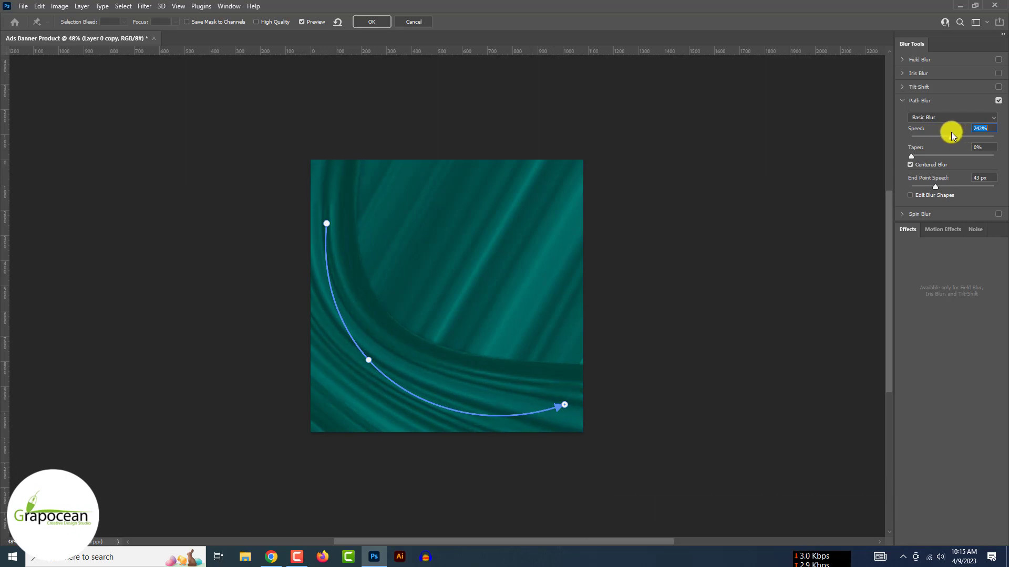
- Set the end point speed to 19 px and taper to 20%, refine the curve, and apply
{"action": "mouse_move", "coordinate": [933, 187]}
{"action": "left_mouse_down"}
{"action": "mouse_move", "coordinate": [969, 187]}
{"action": "mouse_move", "coordinate": [932, 191]}
{"action": "left_mouse_up"}
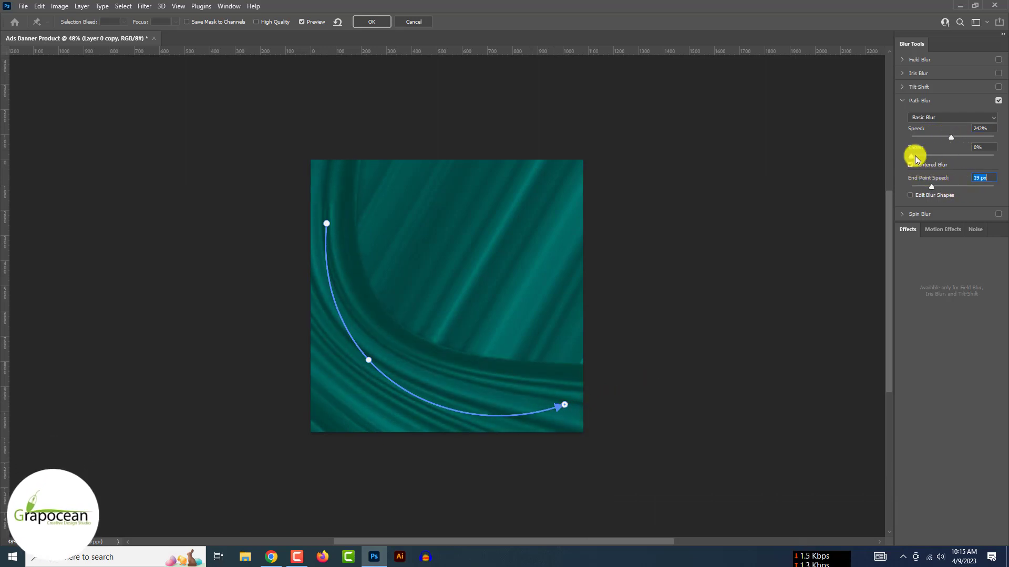
{"action": "left_click_drag", "start_coordinate": [1004, 166], "coordinate": [929, 137]}
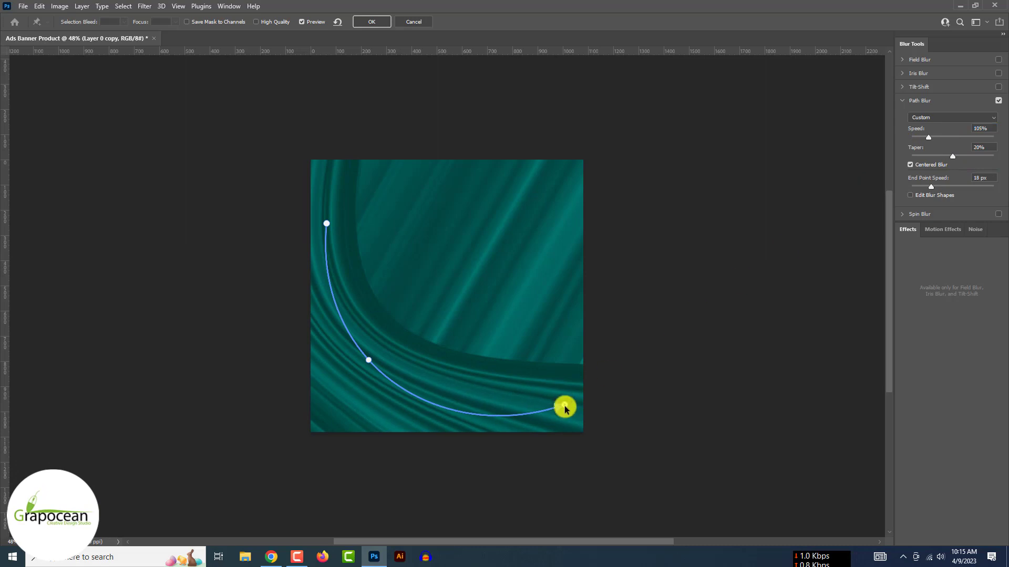
{"action": "left_click_drag", "start_coordinate": [572, 396], "coordinate": [576, 408]}
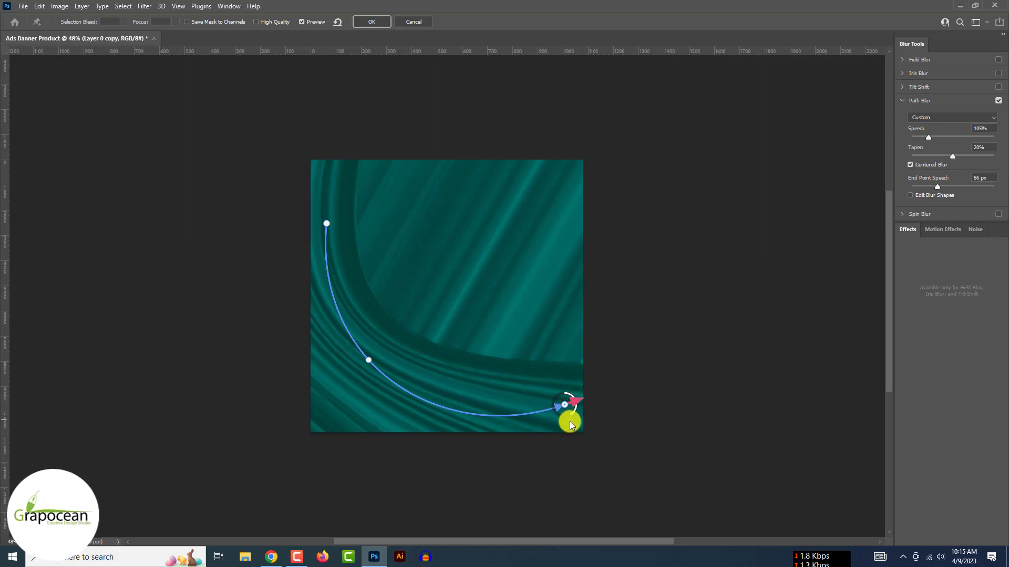
{"action": "left_click", "coordinate": [327, 224]}
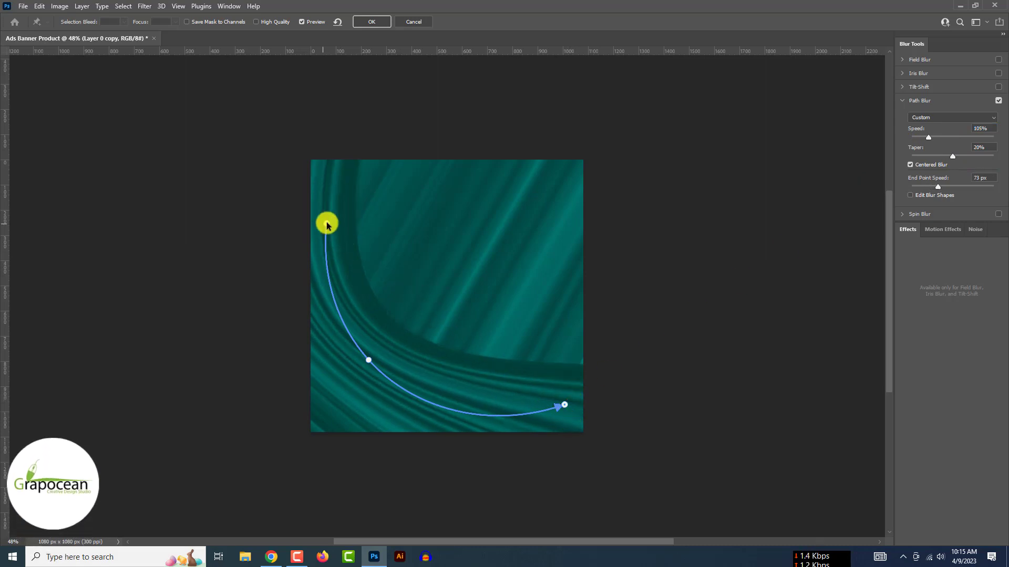
{"action": "left_click", "coordinate": [565, 406]}
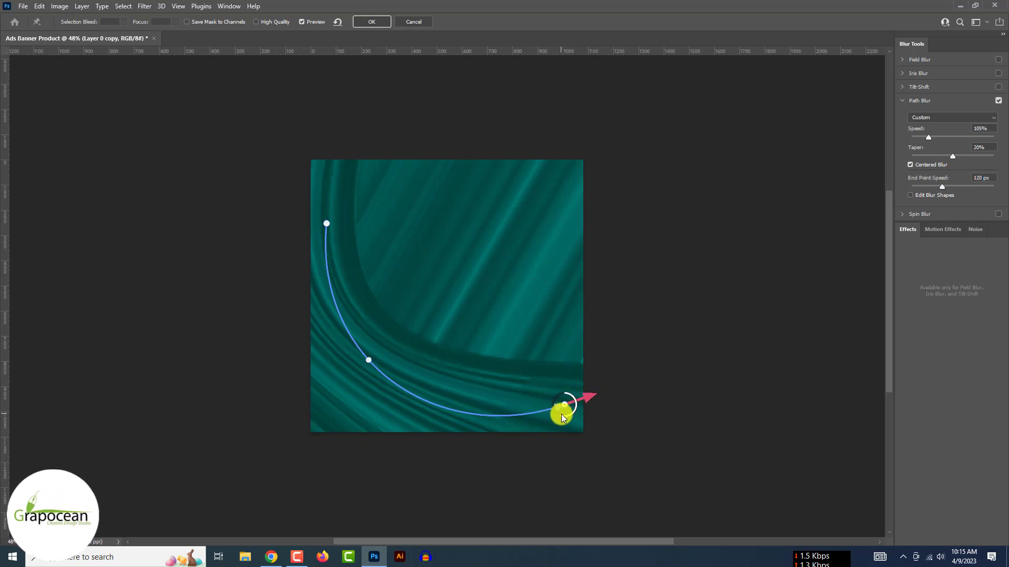
{"action": "left_click_drag", "start_coordinate": [369, 362], "coordinate": [351, 358]}
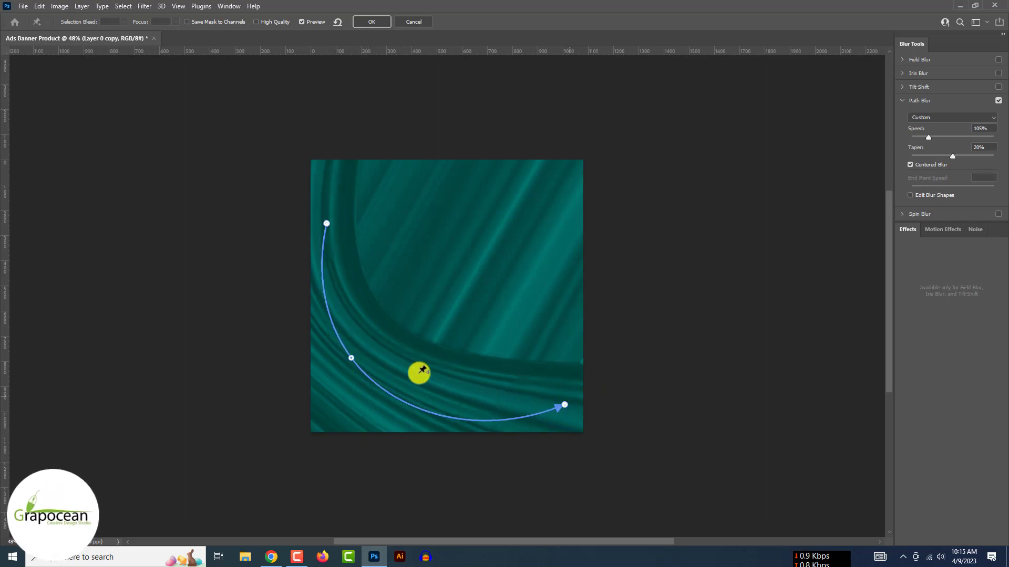
{"action": "mouse_move", "coordinate": [526, 399]}
{"action": "left_mouse_down"}
{"action": "mouse_move", "coordinate": [533, 399]}
{"action": "mouse_move", "coordinate": [519, 400]}
{"action": "left_mouse_up"}
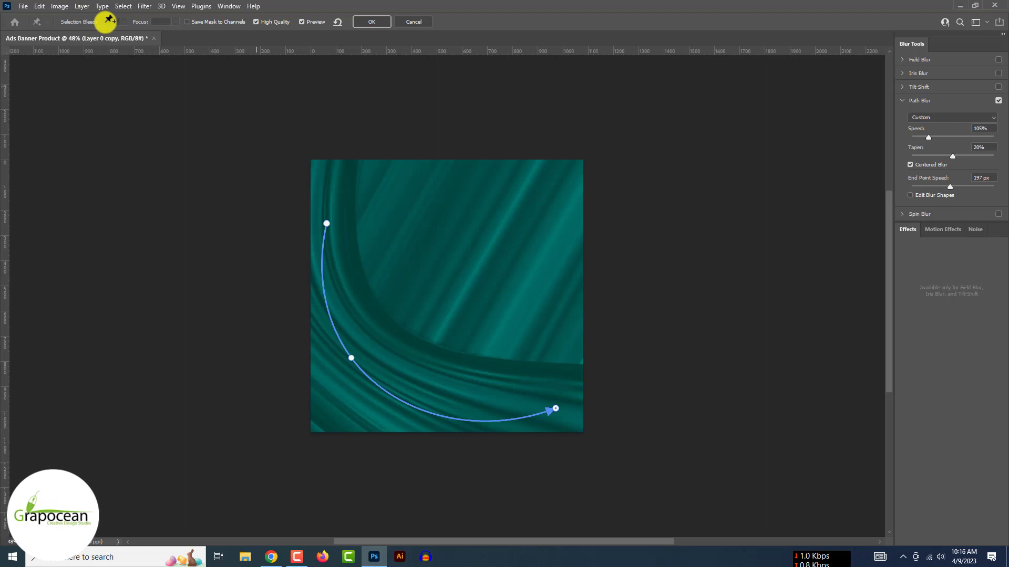
{"action": "left_click", "coordinate": [374, 22]}
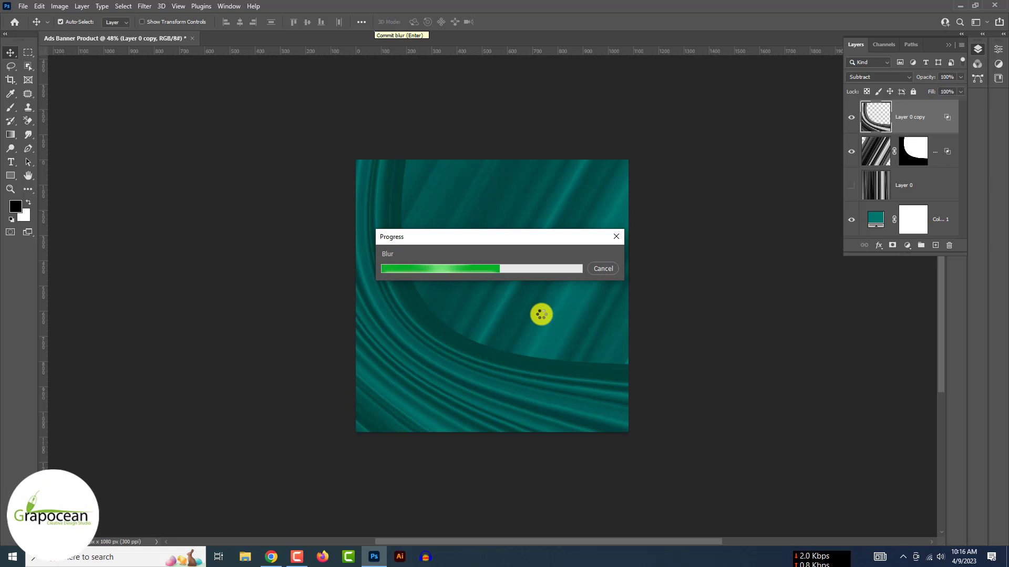
- Toggle the masked fabric layer's visibility and add an Exposure adjustment raised to +1.83
{"action": "left_click", "coordinate": [528, 258]}
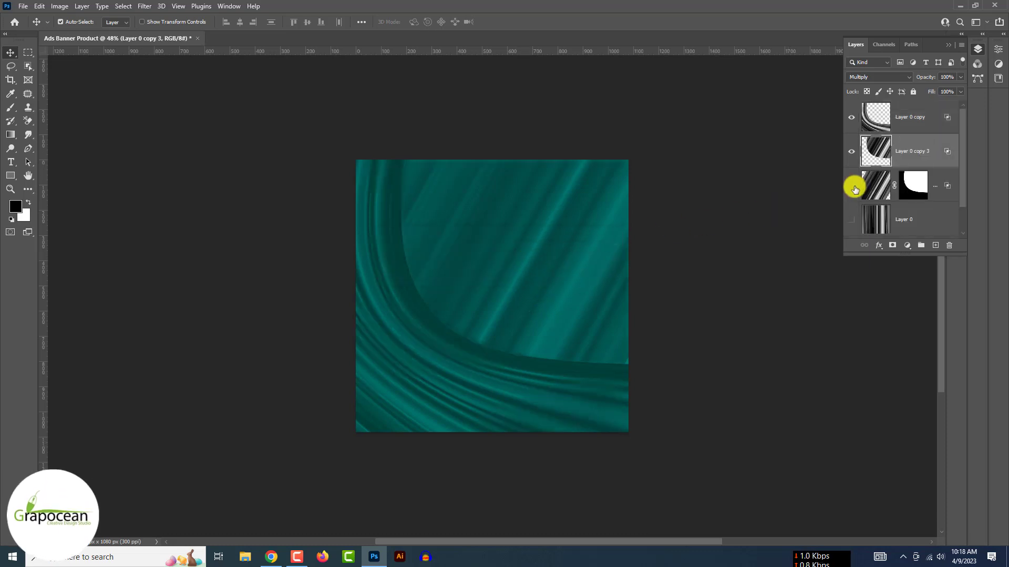
{"action": "left_click", "coordinate": [852, 186]}
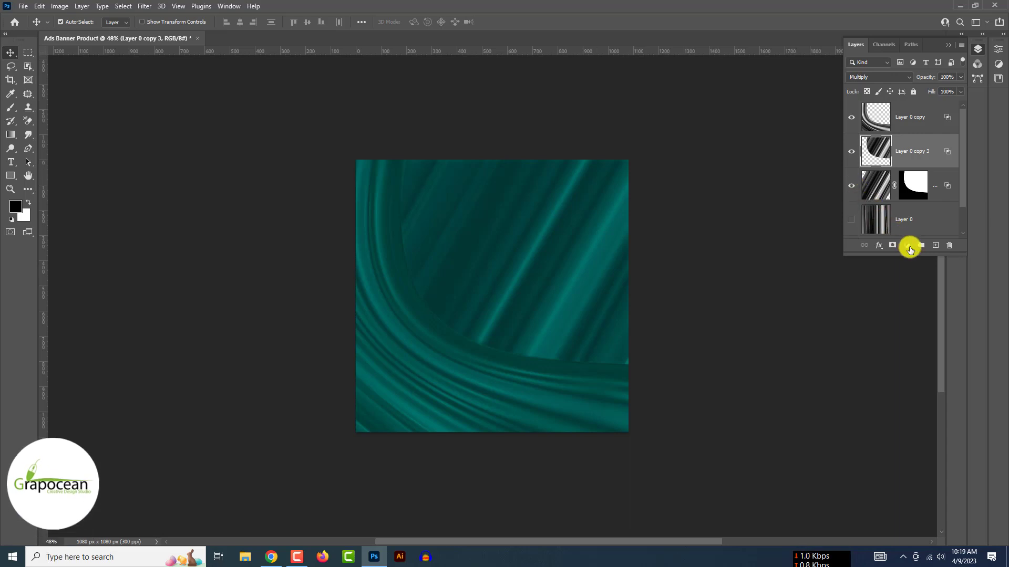
{"action": "left_click", "coordinate": [907, 245]}
{"action": "left_click", "coordinate": [937, 317]}
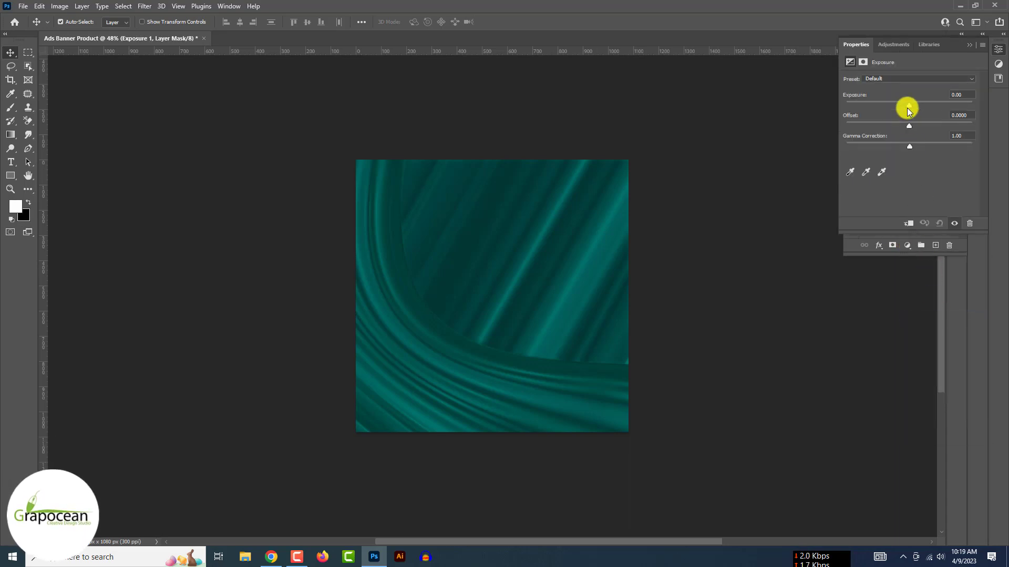
{"action": "left_click_drag", "start_coordinate": [907, 107], "coordinate": [921, 145]}
- Deepen the Exposure gamma and try clipping it to Layer 0 copy 3, then unclip
{"action": "left_click", "coordinate": [969, 45]}
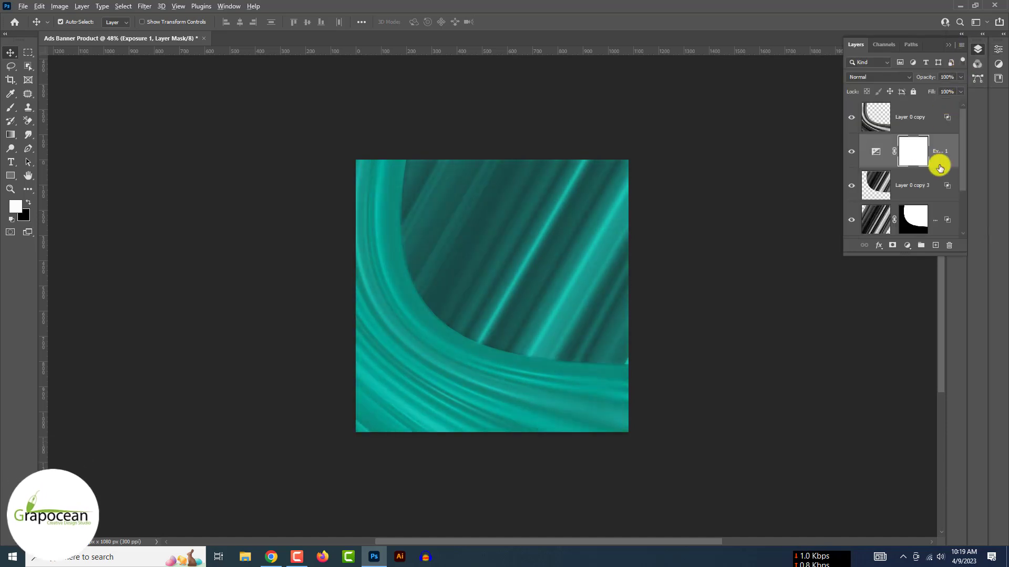
{"action": "key", "text": "ctrl+0"}
{"action": "left_click", "coordinate": [939, 167], "text": "alt"}
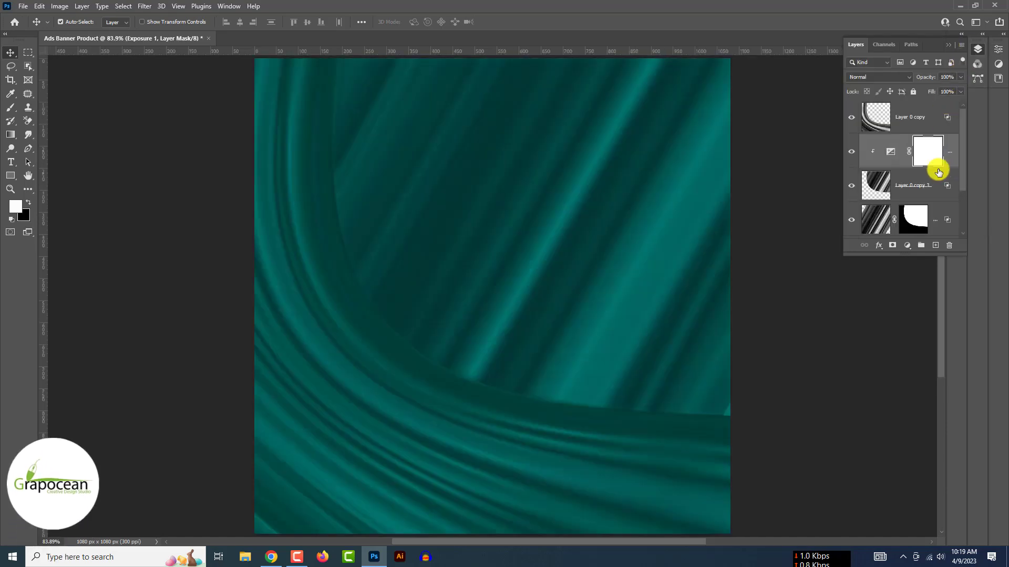
{"action": "key", "text": "ctrl+minus"}
{"action": "left_click", "coordinate": [939, 169], "text": "alt"}
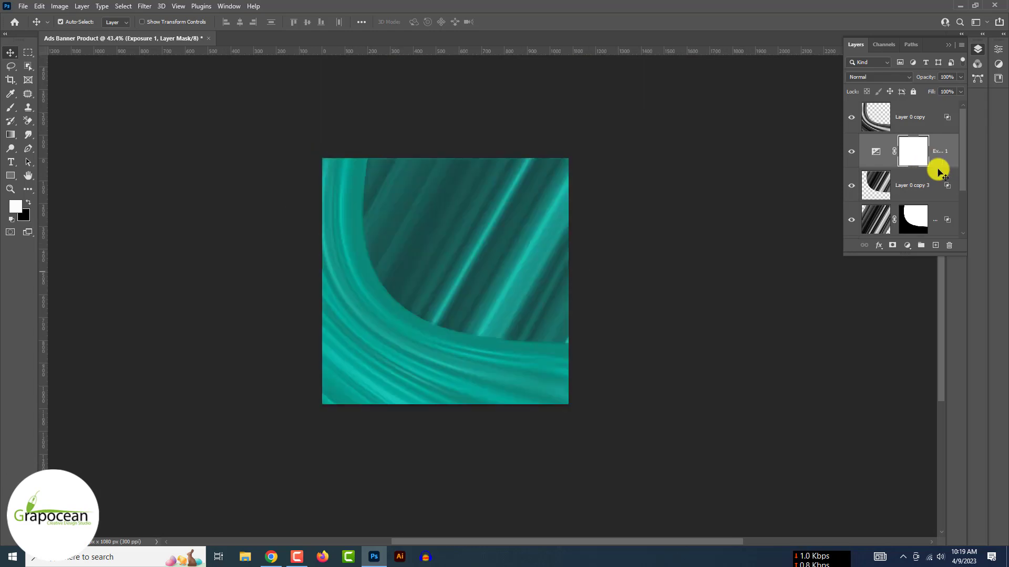
- Invert the Exposure mask and paint a soft white spot in the upper centre with a 700 px brush
{"action": "key", "text": "ctrl+i"}
{"action": "left_click", "coordinate": [10, 108]}
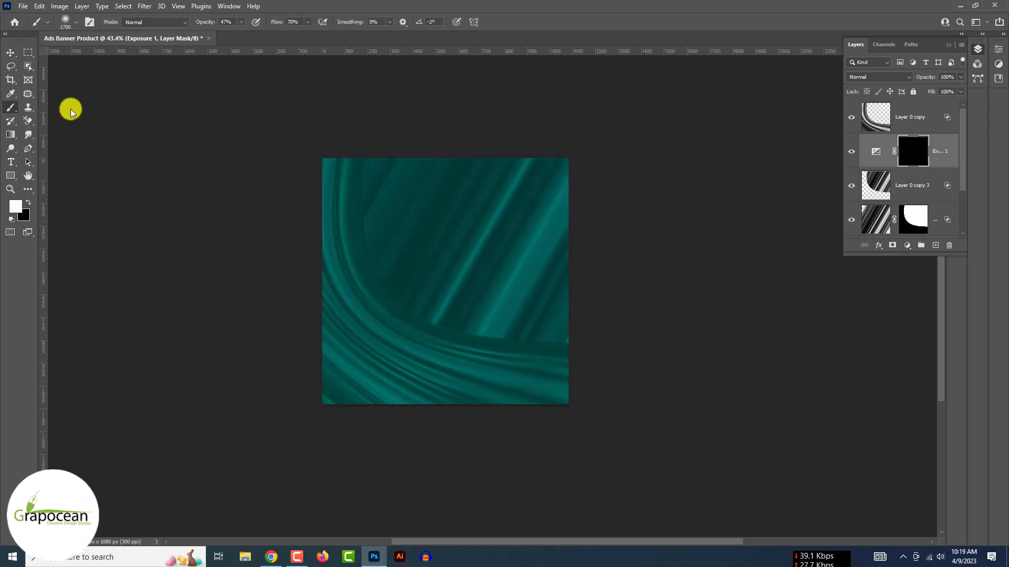
{"action": "key", "text": "bracketleft"}
{"action": "left_click", "coordinate": [484, 232]}
{"action": "key", "text": "bracketleft"}
{"action": "key", "text": "bracketleft"}
{"action": "key", "text": "bracketleft"}
{"action": "key", "text": "bracketleft"}
{"action": "key", "text": "bracketleft"}
{"action": "key", "text": "bracketleft"}
{"action": "key", "text": "bracketleft"}
{"action": "key", "text": "bracketleft"}
{"action": "key", "text": "bracketleft"}
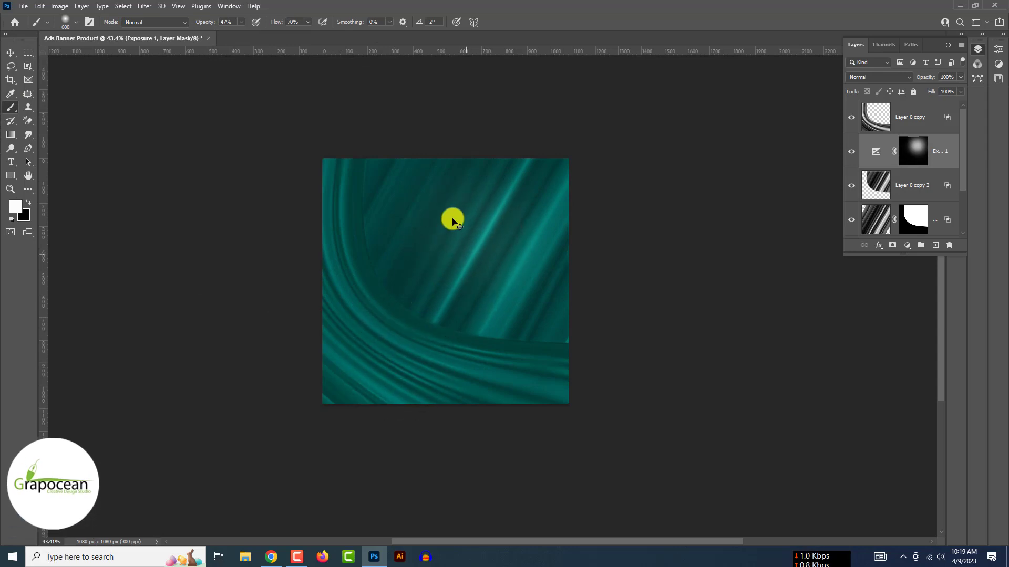
{"action": "left_click", "coordinate": [920, 191]}
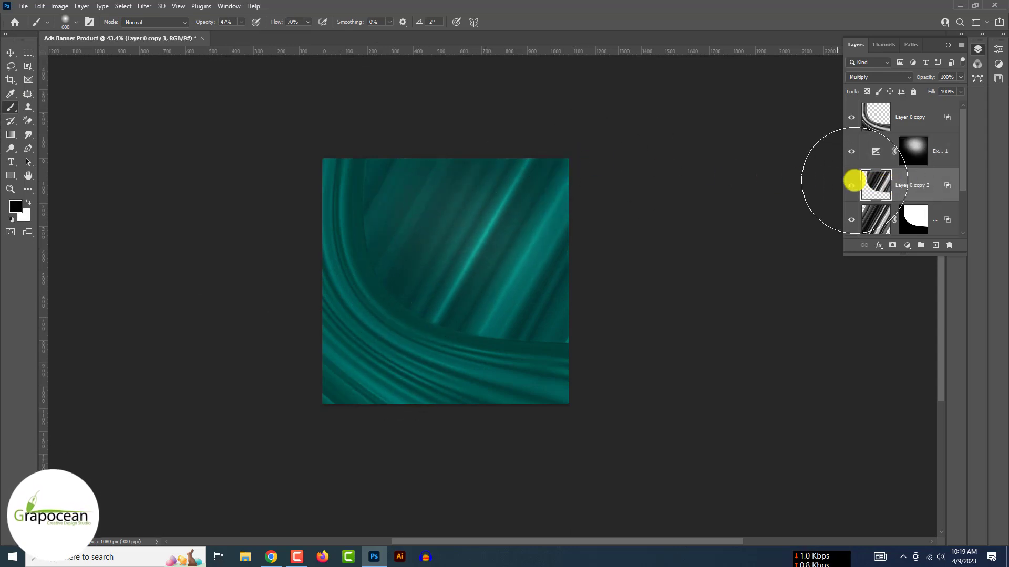
- Hide the bottom fabric layer and warp the Layer 0 copy 3 streaks outward and upward
{"action": "key", "text": "ctrl+t"}
{"action": "left_click", "coordinate": [852, 223]}
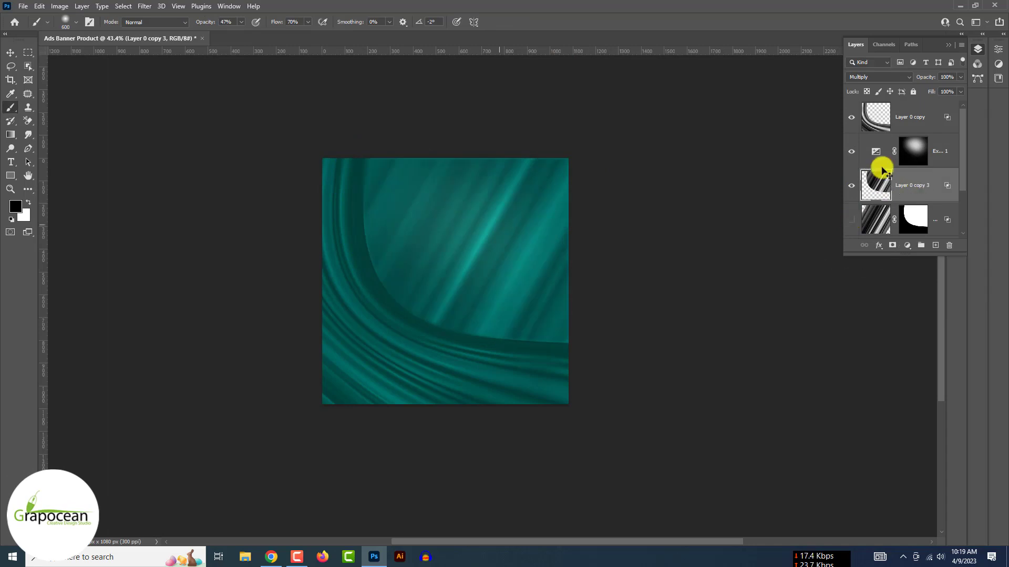
{"action": "left_click_drag", "start_coordinate": [359, 154], "coordinate": [289, 130]}
{"action": "left_click_drag", "start_coordinate": [573, 346], "coordinate": [621, 387]}
{"action": "left_click_drag", "start_coordinate": [572, 154], "coordinate": [649, 158]}
{"action": "left_click_drag", "start_coordinate": [476, 261], "coordinate": [478, 168]}
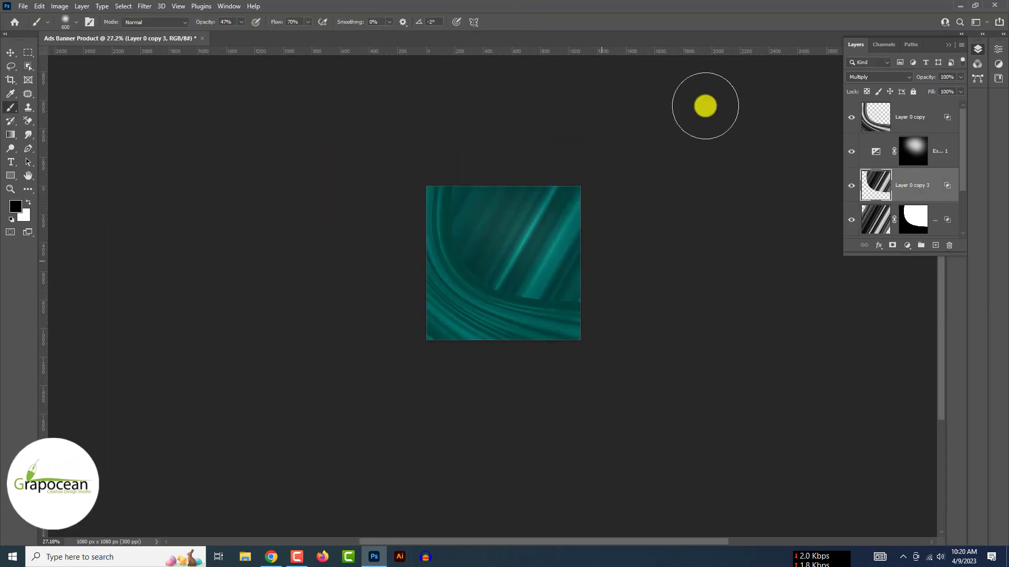
- Apply the bottom layer's mask and convert the layers into a smart object
{"action": "right_click", "coordinate": [895, 222]}
{"action": "left_click", "coordinate": [930, 248]}
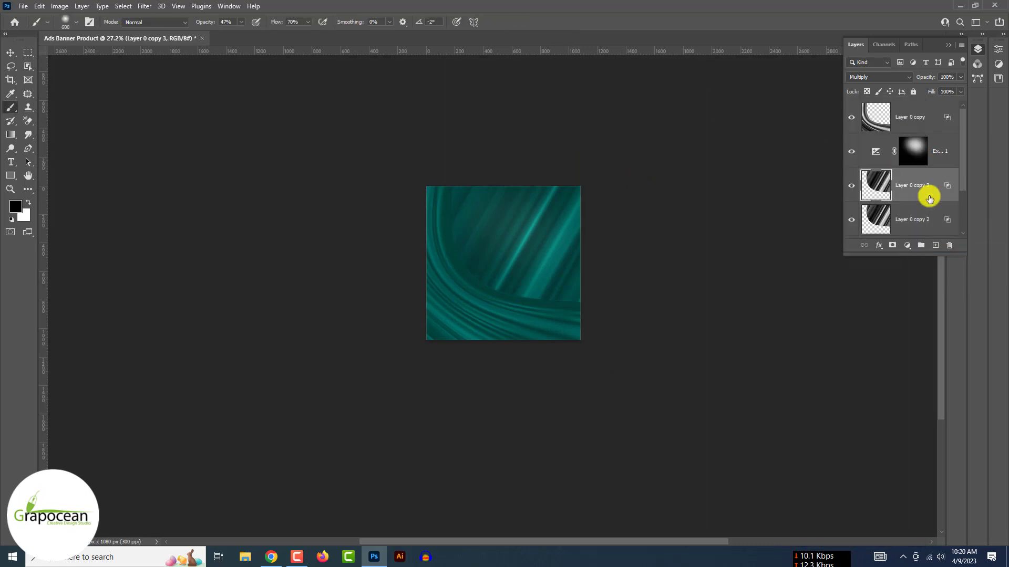
{"action": "right_click", "coordinate": [932, 218]}
{"action": "left_click", "coordinate": [919, 247]}
{"action": "left_click", "coordinate": [872, 77]}
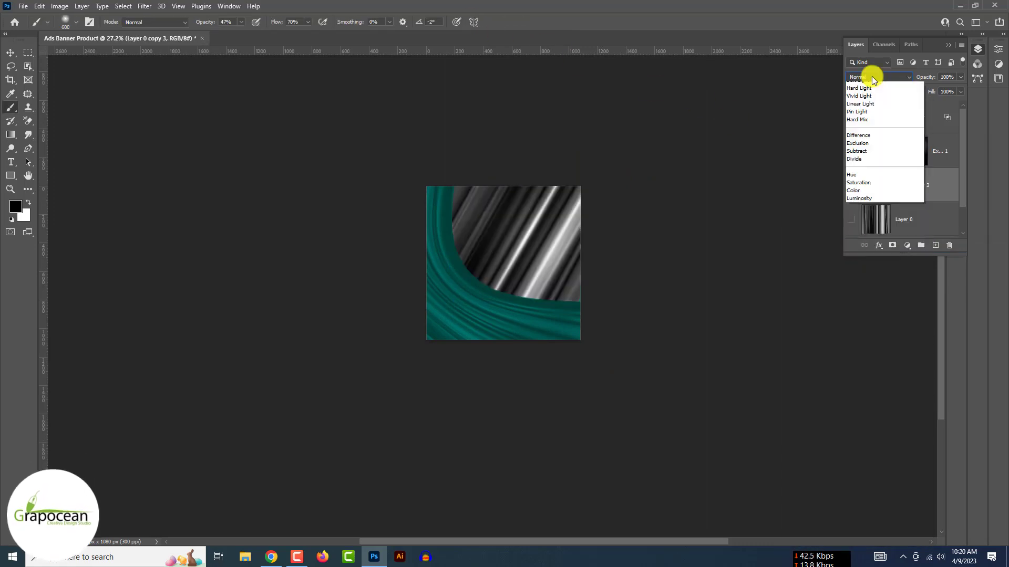
{"action": "left_click", "coordinate": [644, 315]}
{"action": "key", "text": "v"}
{"action": "left_click", "coordinate": [308, 323]}
- Free-transform Layer 0 copy, stretching it slightly from its top-left corner
{"action": "left_click", "coordinate": [861, 117]}
{"action": "key", "text": "ctrl+t"}
{"action": "mouse_move", "coordinate": [344, 126]}
{"action": "left_mouse_down"}
{"action": "mouse_move", "coordinate": [383, 97]}
{"action": "mouse_move", "coordinate": [344, 123]}
{"action": "left_mouse_up"}
{"action": "left_click", "coordinate": [504, 23]}
{"action": "scroll", "coordinate": [667, 360], "scroll_direction": "up", "scroll_amount": 3}
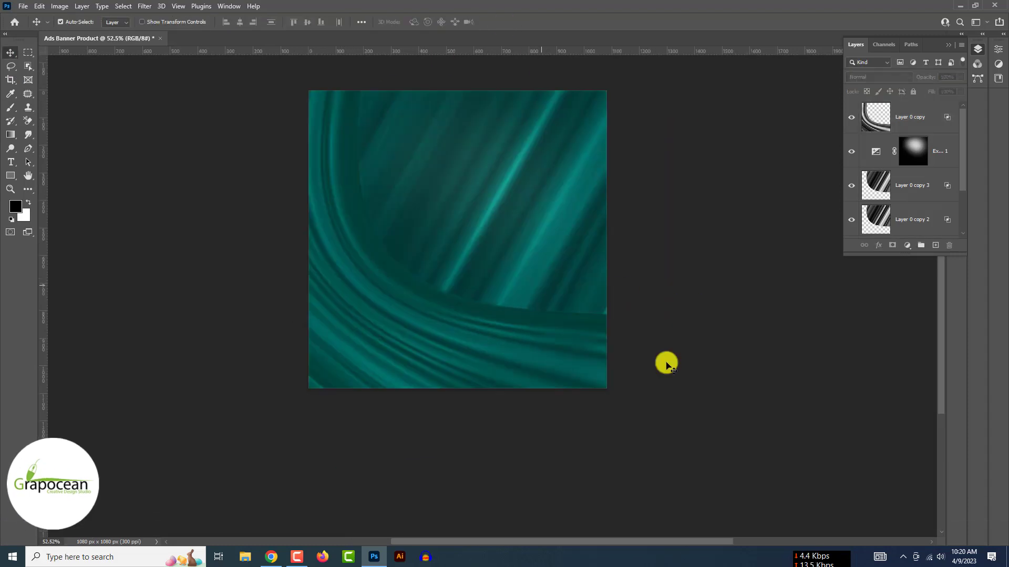
{"action": "scroll", "coordinate": [666, 360], "scroll_direction": "down", "scroll_amount": 1}
- Trial a darkening Brightness/Contrast layer with Blend If ranges, then delete the extra adjustment layers
{"action": "left_click", "coordinate": [907, 245]}
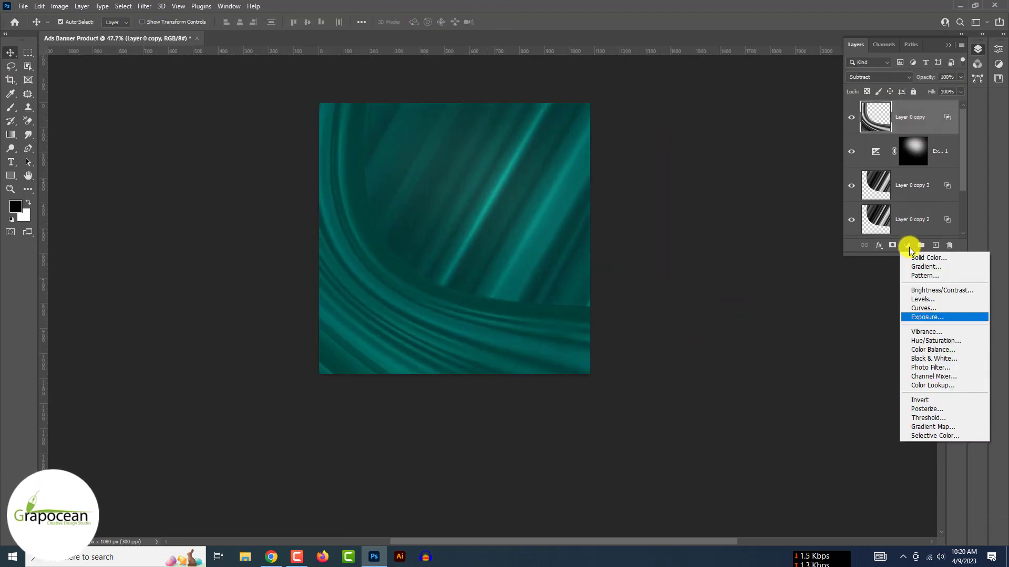
{"action": "left_click", "coordinate": [930, 290]}
{"action": "left_click_drag", "start_coordinate": [909, 108], "coordinate": [879, 126]}
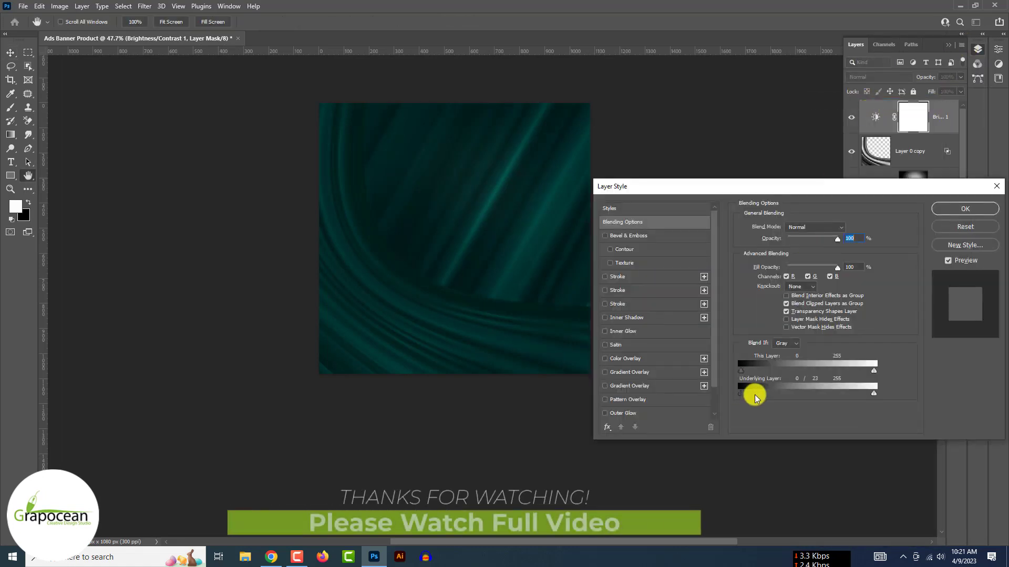
{"action": "left_click_drag", "start_coordinate": [752, 394], "coordinate": [844, 371]}
{"action": "mouse_move", "coordinate": [826, 371]}
{"action": "left_mouse_down"}
{"action": "mouse_move", "coordinate": [795, 387]}
{"action": "mouse_move", "coordinate": [828, 370]}
{"action": "left_mouse_up"}
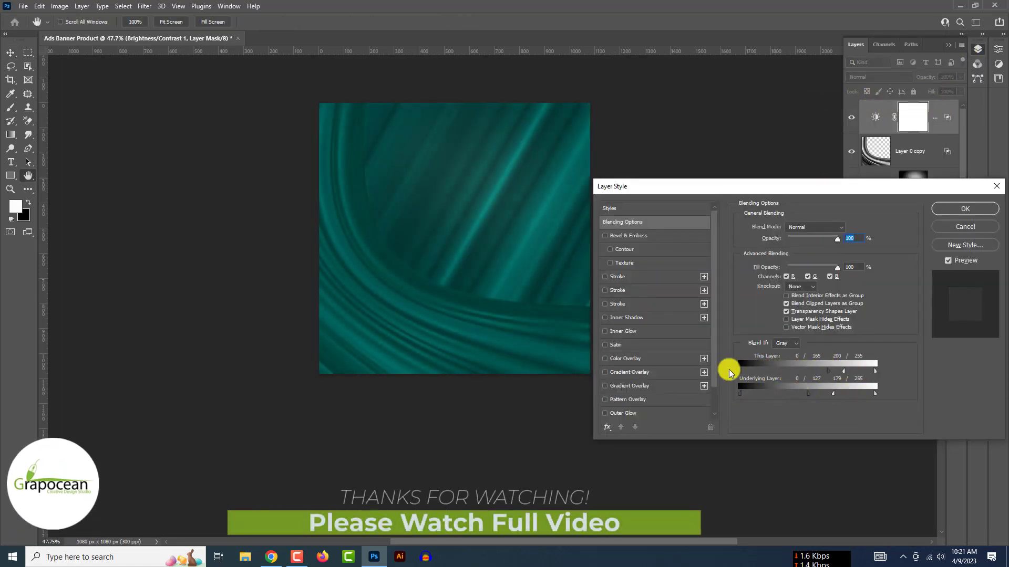
{"action": "left_click_drag", "start_coordinate": [778, 393], "coordinate": [741, 395]}
{"action": "left_click_drag", "start_coordinate": [828, 371], "coordinate": [794, 371]}
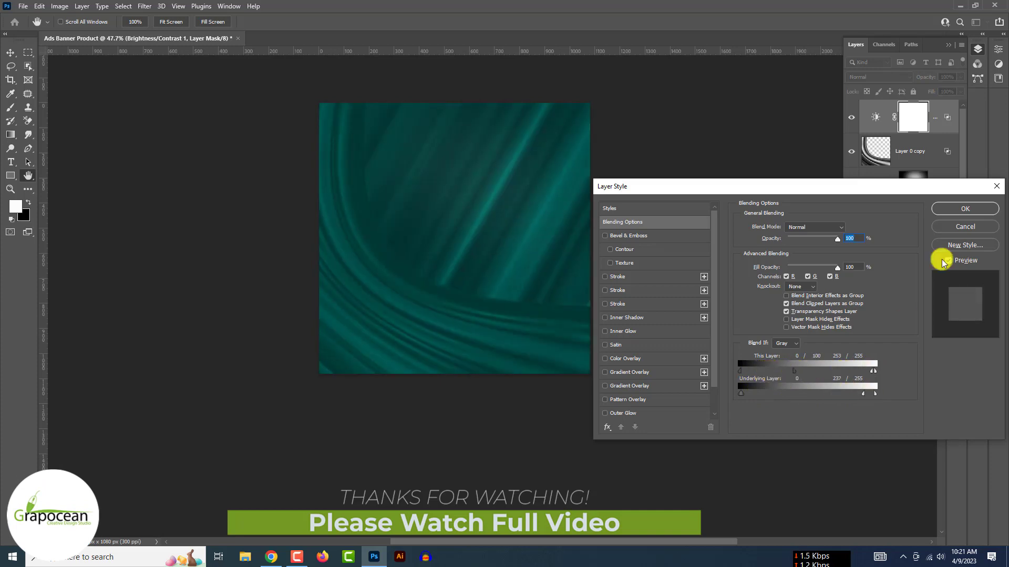
{"action": "left_click", "coordinate": [965, 209]}
{"action": "left_click", "coordinate": [852, 118]}
{"action": "left_click", "coordinate": [852, 119]}
{"action": "key", "text": "ctrl+j"}
{"action": "key", "text": "ctrl+j"}
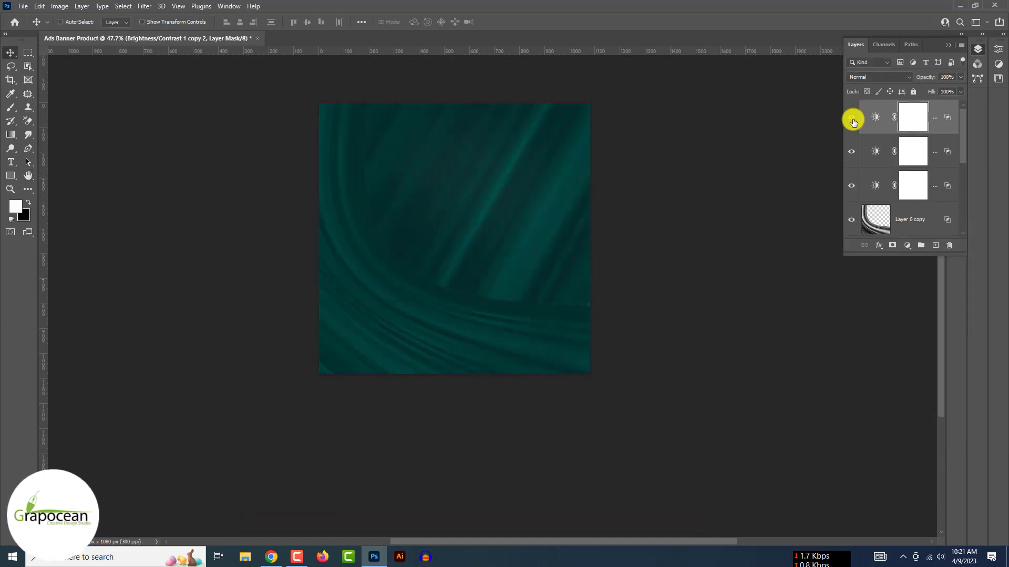
{"action": "key", "text": "Delete"}
{"action": "key", "text": "Delete"}
{"action": "key", "text": "Delete"}
- Add a new Brightness/Contrast adjustment with Brightness -150 and Contrast 67
{"action": "left_click", "coordinate": [907, 245]}
{"action": "left_click", "coordinate": [928, 284]}
{"action": "left_click_drag", "start_coordinate": [909, 109], "coordinate": [844, 108]}
{"action": "left_click_drag", "start_coordinate": [909, 129], "coordinate": [931, 130]}
{"action": "left_click", "coordinate": [969, 45]}
- Split the Underlying Layer Blend If range to 0/118 and set the adjustment to Soft Light
{"action": "right_click", "coordinate": [952, 120]}
{"action": "left_click", "coordinate": [846, 102]}
{"action": "mouse_move", "coordinate": [741, 371]}
{"action": "left_mouse_down"}
{"action": "mouse_move", "coordinate": [828, 372]}
{"action": "mouse_move", "coordinate": [741, 371]}
{"action": "left_mouse_up"}
{"action": "left_click_drag", "start_coordinate": [741, 393], "coordinate": [802, 393]}
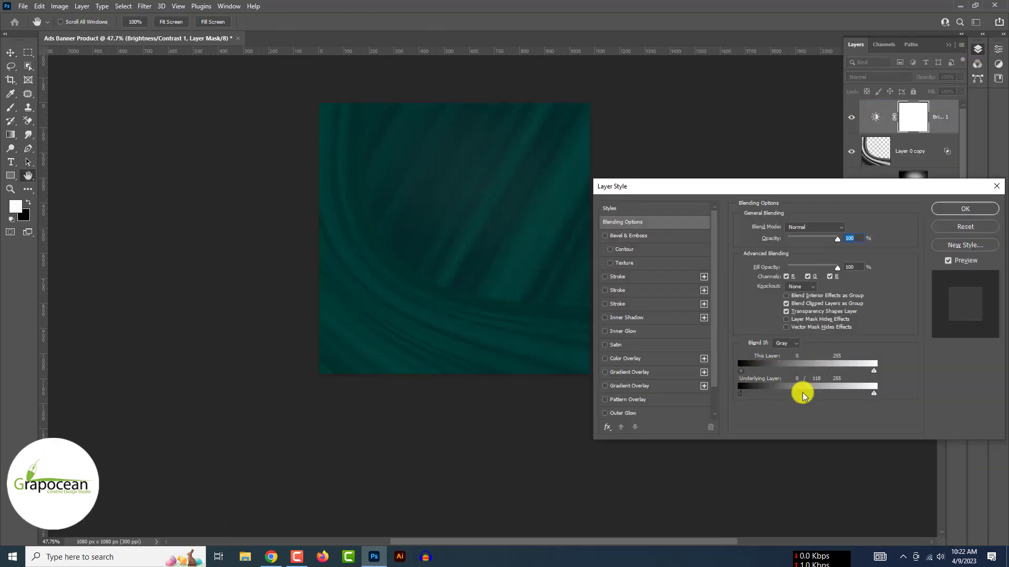
{"action": "key", "text": "Return"}
{"action": "left_click", "coordinate": [885, 77]}
{"action": "left_click", "coordinate": [912, 213]}
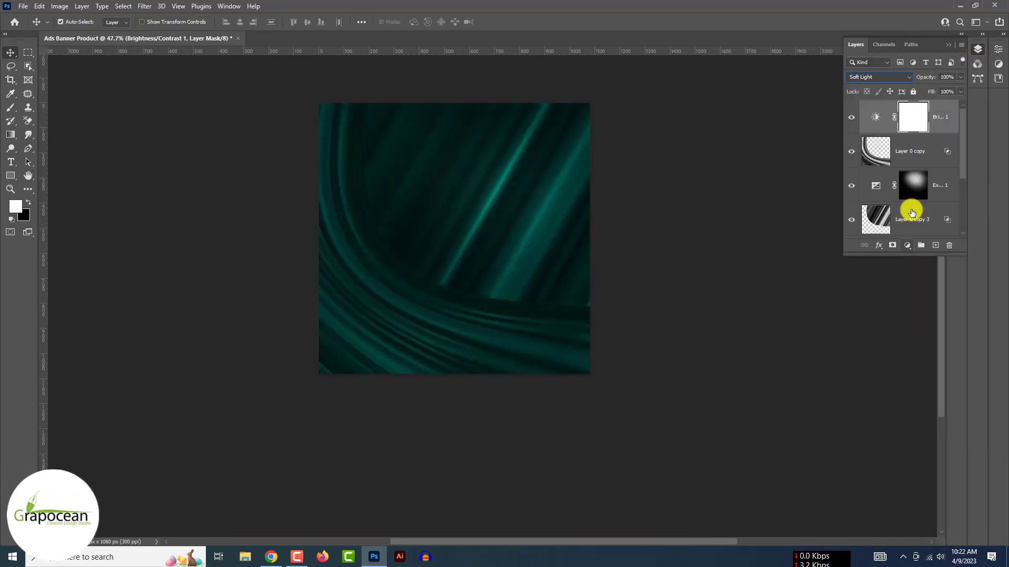
- Invert the adjustment mask and paint it back with a 1000 px brush along the bottom and left
{"action": "key", "text": "ctrl+i"}
{"action": "left_click", "coordinate": [11, 108]}
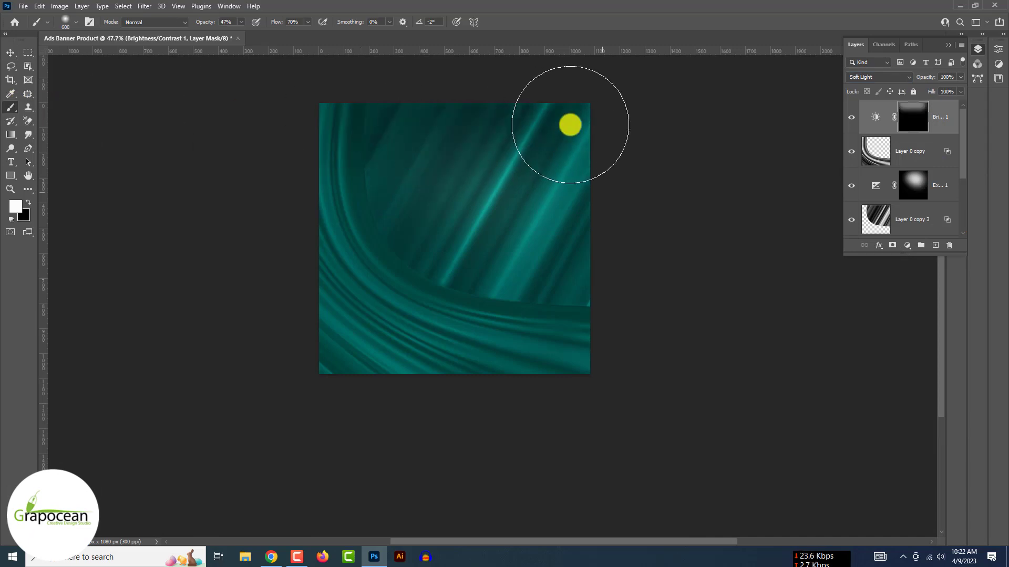
{"action": "key", "text": "ctrl+z"}
{"action": "key", "text": "bracketright"}
{"action": "key", "text": "bracketright"}
{"action": "key", "text": "bracketright"}
{"action": "key", "text": "bracketright"}
{"action": "mouse_move", "coordinate": [620, 201]}
{"action": "left_mouse_down"}
{"action": "mouse_move", "coordinate": [365, 372]}
{"action": "mouse_move", "coordinate": [288, 248]}
{"action": "mouse_move", "coordinate": [540, 234]}
{"action": "mouse_move", "coordinate": [654, 263]}
{"action": "left_mouse_up"}
- Apply a Gaussian Blur with a reduced radius to Layer 0 copy
{"action": "scroll", "coordinate": [557, 237], "scroll_direction": "down", "scroll_amount": 1}
{"action": "left_click", "coordinate": [925, 155]}
{"action": "left_click", "coordinate": [145, 6]}
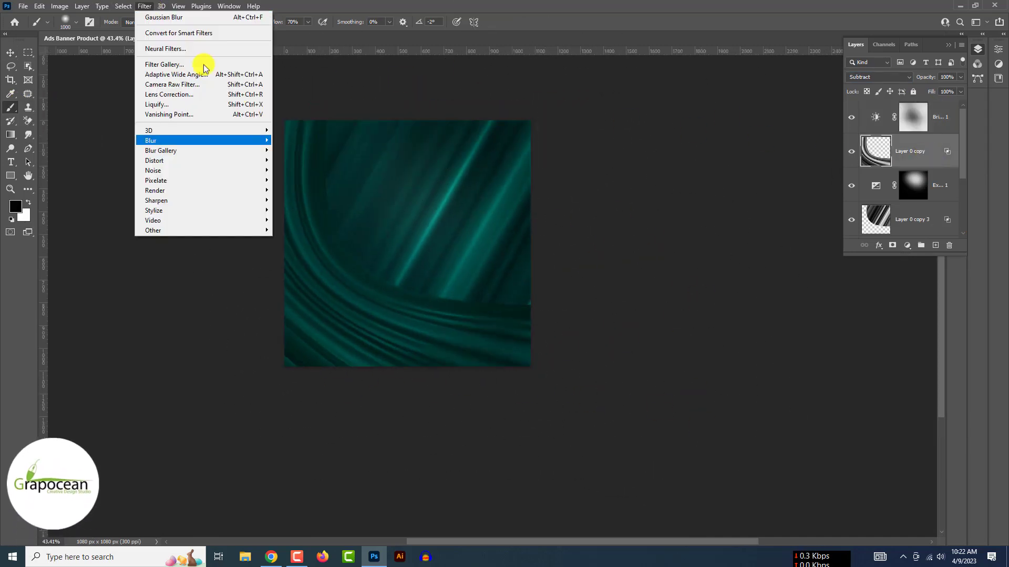
{"action": "left_click", "coordinate": [164, 17]}
{"action": "left_click_drag", "start_coordinate": [750, 383], "coordinate": [736, 384]}
{"action": "left_click", "coordinate": [857, 241]}
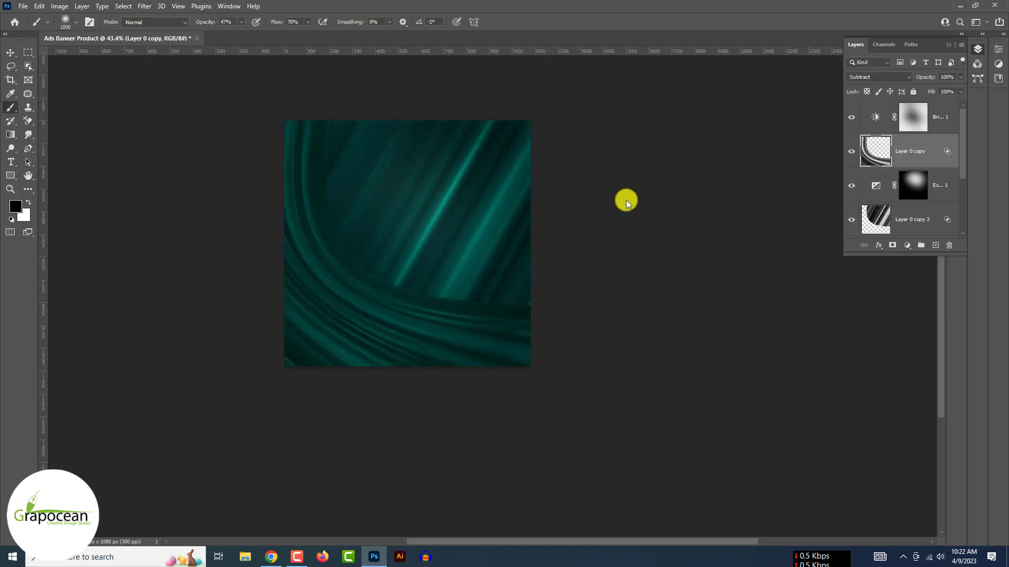
- Toggle Brightness/Contrast 1 and Layer 0 copy visibility to compare the effect
{"action": "left_click", "coordinate": [11, 52]}
{"action": "left_click", "coordinate": [940, 118]}
{"action": "left_click", "coordinate": [851, 117]}
{"action": "left_click", "coordinate": [852, 152]}
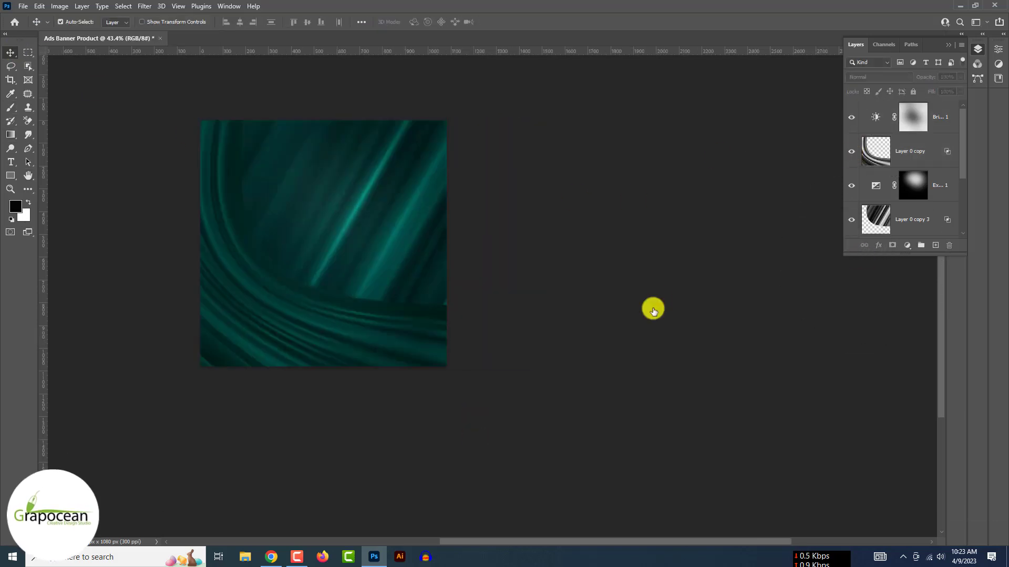
{"action": "left_click", "coordinate": [851, 116]}
- Add a colorized Hue/Saturation (hue 197, saturation ~71, lightness +19) and set the fill to teal 017b83
{"action": "left_click", "coordinate": [851, 116]}
{"action": "left_click", "coordinate": [907, 245]}
{"action": "left_click", "coordinate": [937, 292]}
{"action": "left_click", "coordinate": [898, 174]}
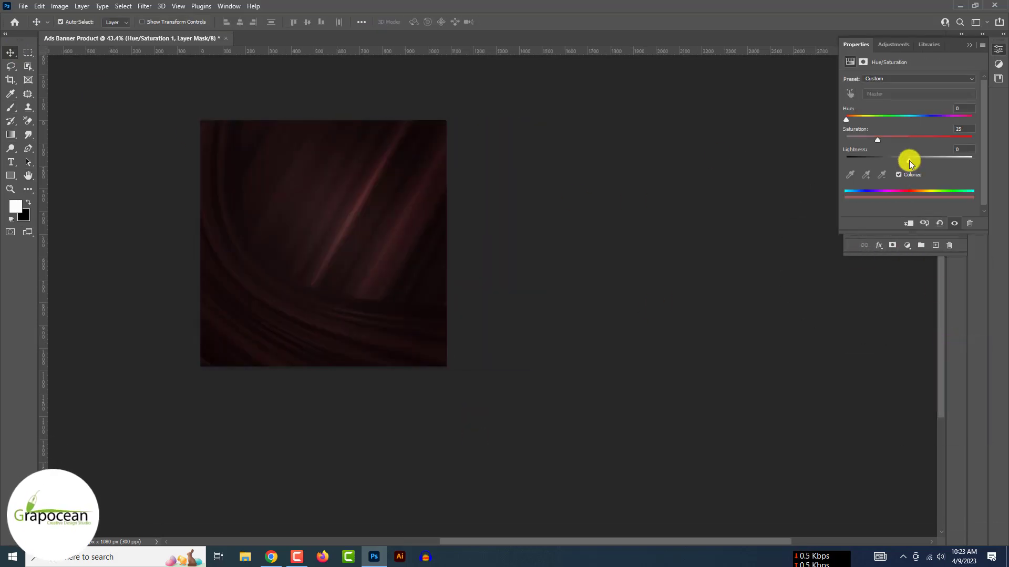
{"action": "left_click_drag", "start_coordinate": [909, 160], "coordinate": [921, 160]}
{"action": "left_click_drag", "start_coordinate": [847, 120], "coordinate": [915, 121]}
{"action": "left_click_drag", "start_coordinate": [878, 140], "coordinate": [952, 140]}
{"action": "left_click_drag", "start_coordinate": [914, 121], "coordinate": [864, 123]}
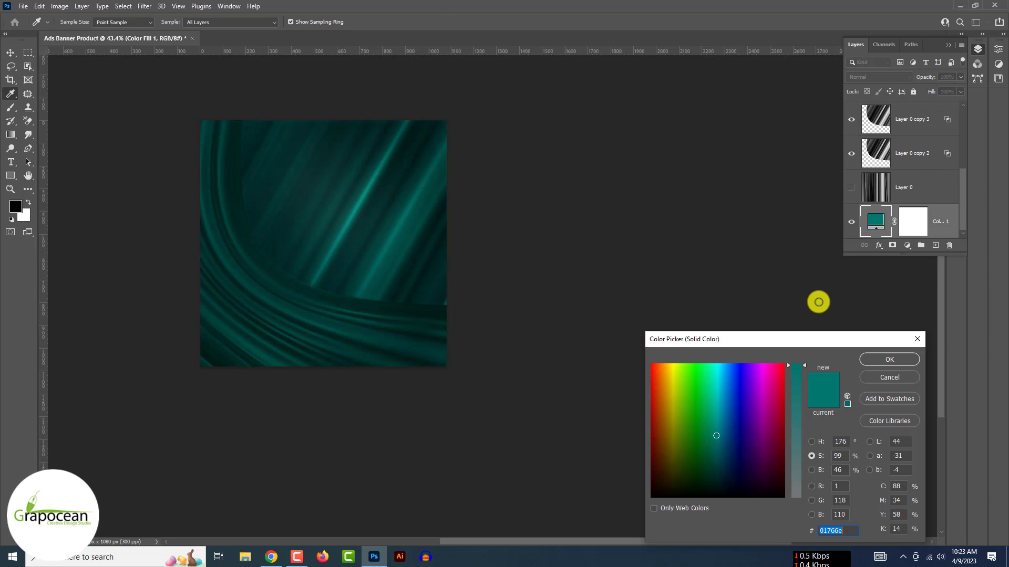
{"action": "left_click", "coordinate": [718, 429]}
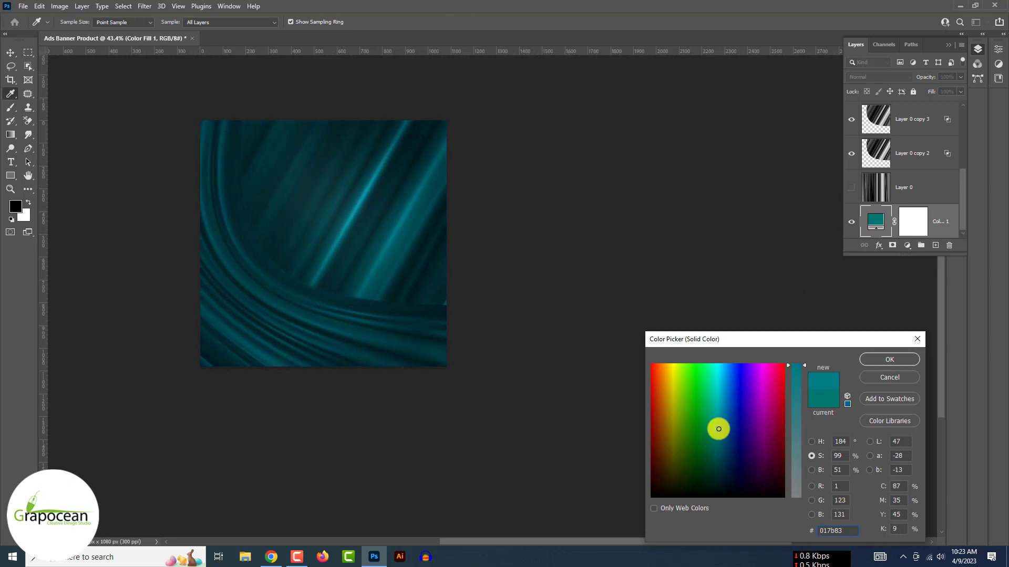
{"action": "left_click", "coordinate": [888, 361]}
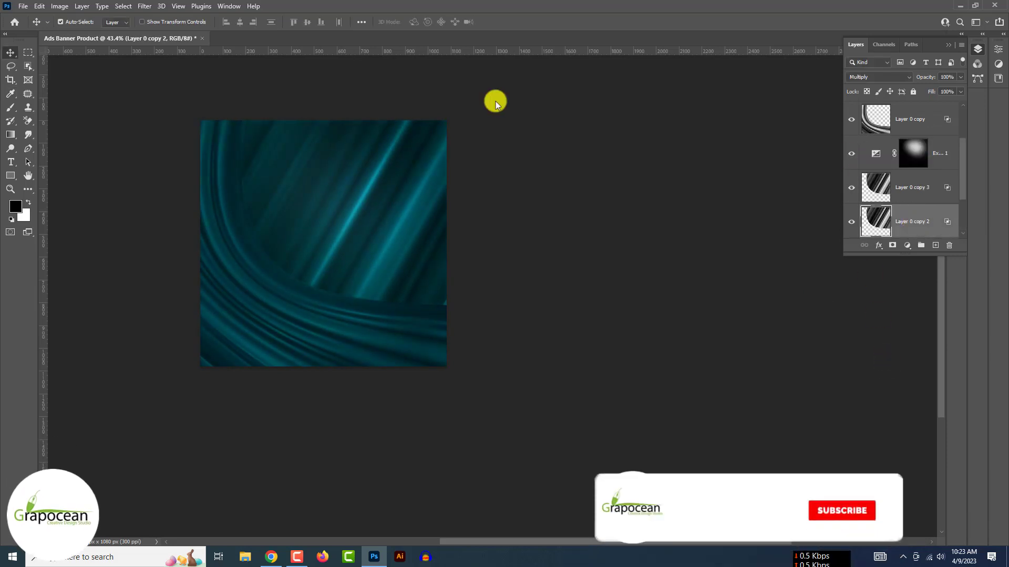
- Gaussian-blur the other swirl copies, including Layer 0 copy 3, and adjust the adjustment layer's opacity
{"action": "left_click", "coordinate": [144, 6]}
{"action": "mouse_move", "coordinate": [247, 136]}
{"action": "left_click", "coordinate": [308, 180]}
{"action": "left_click_drag", "start_coordinate": [777, 384], "coordinate": [765, 383]}
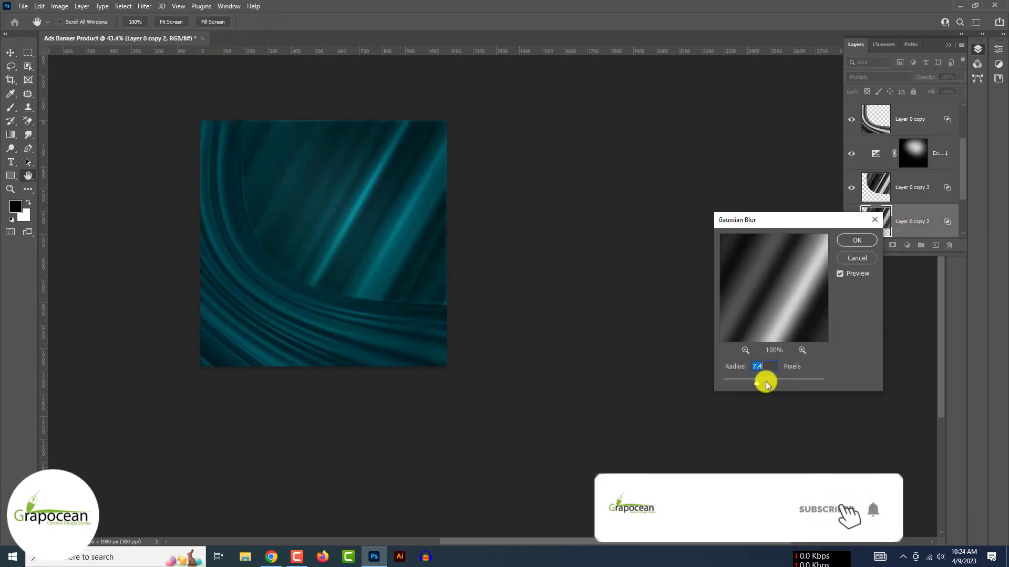
{"action": "left_click", "coordinate": [857, 240]}
{"action": "left_click", "coordinate": [144, 5]}
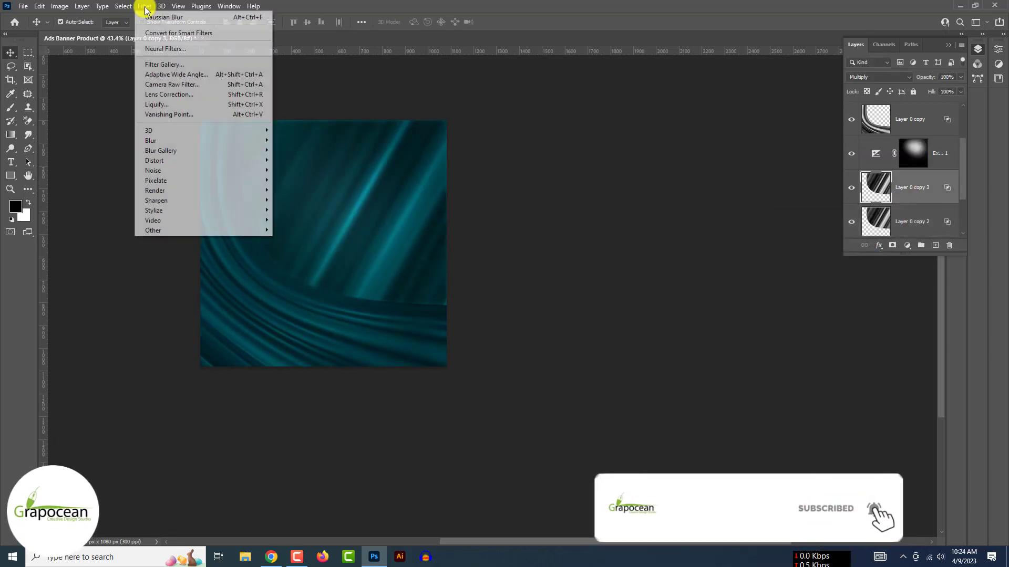
{"action": "left_click", "coordinate": [310, 182]}
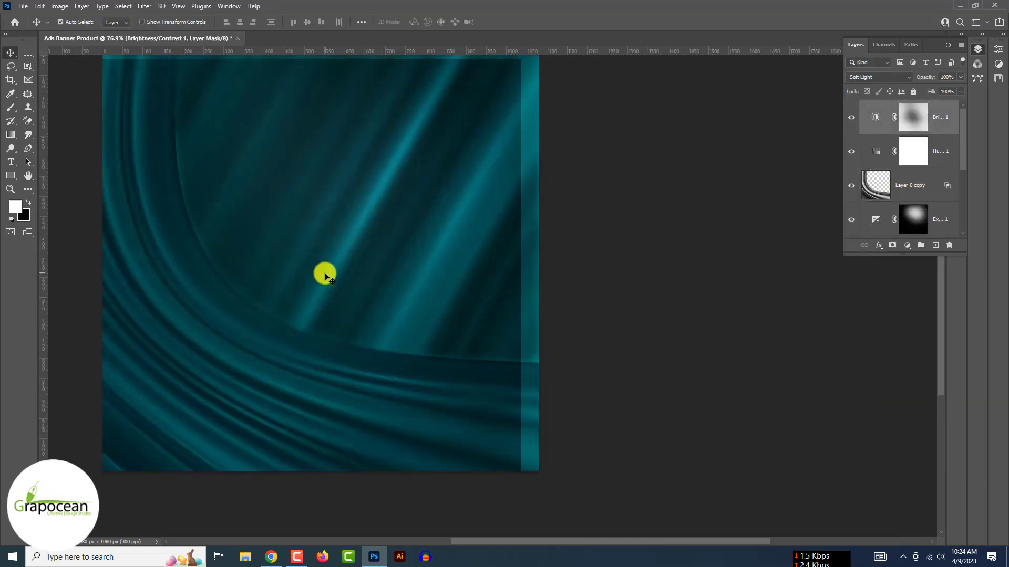
{"action": "left_click_drag", "start_coordinate": [960, 77], "coordinate": [938, 90]}
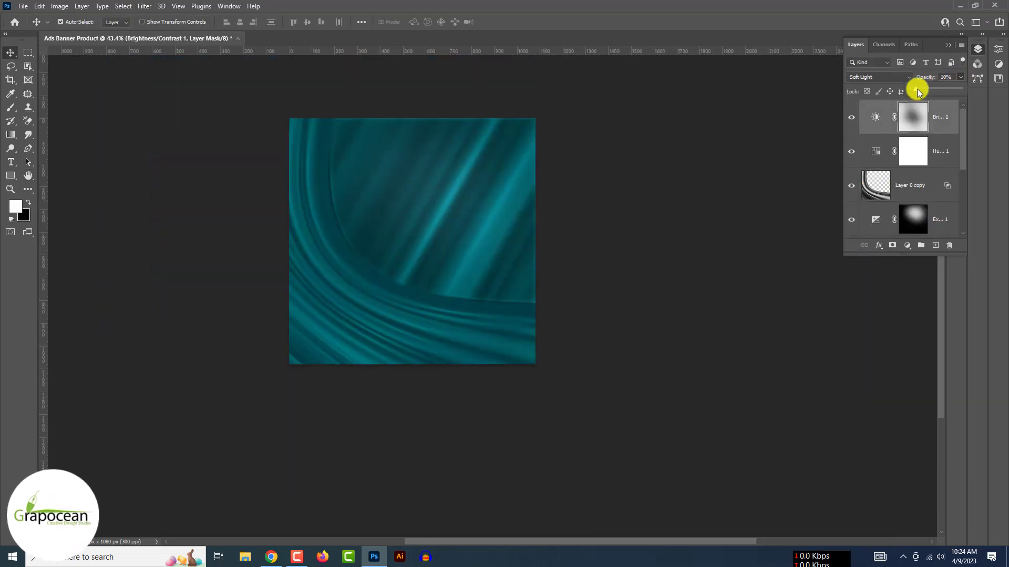
{"action": "left_click", "coordinate": [851, 117]}
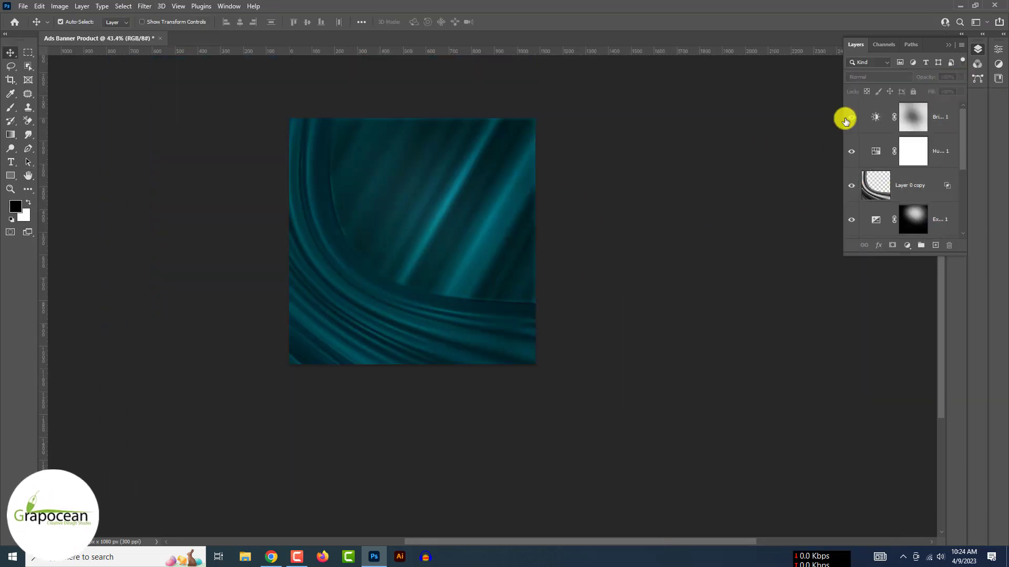
- Rotate the swirl layer and move it into place on the canvas
{"action": "left_click", "coordinate": [852, 118]}
{"action": "left_click", "coordinate": [851, 117]}
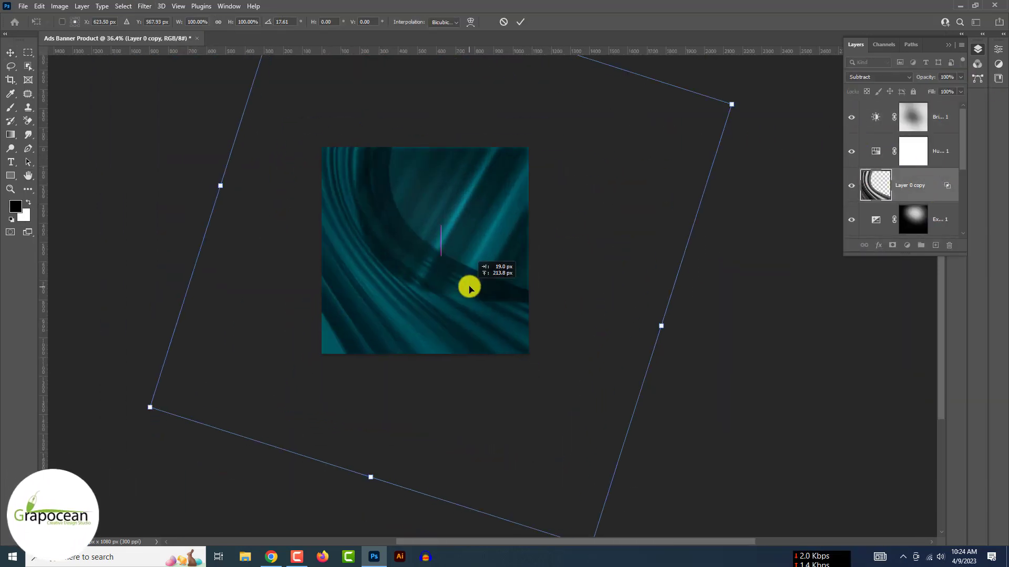
{"action": "left_click", "coordinate": [513, 23]}
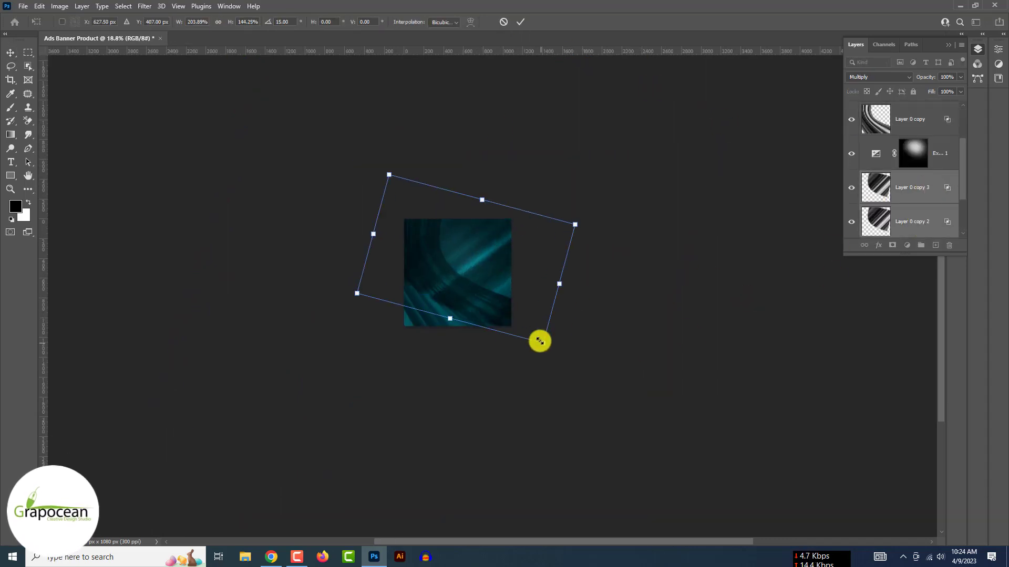
{"action": "left_click_drag", "start_coordinate": [541, 342], "coordinate": [528, 255]}
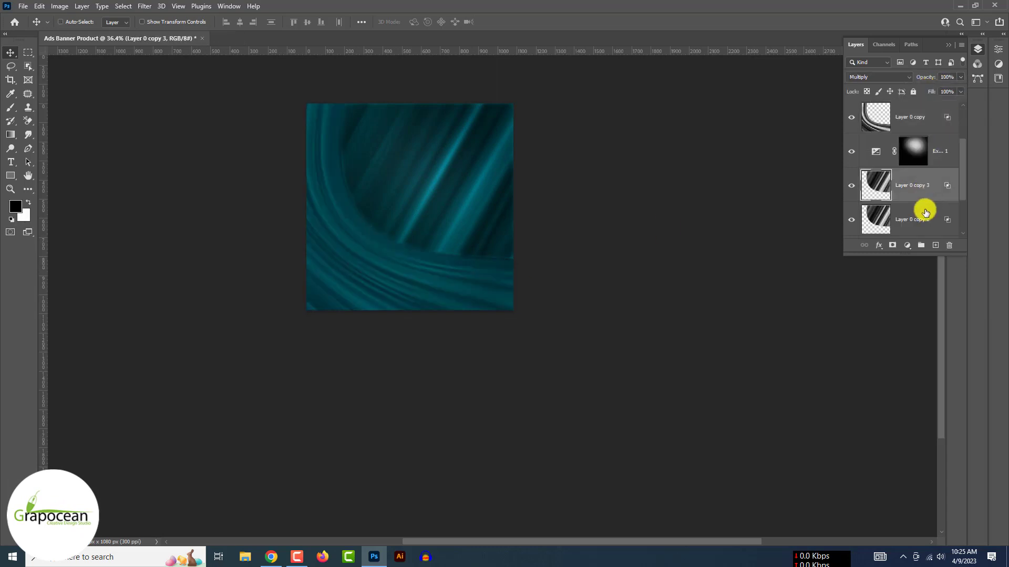
- Nudge Layer 0 copy and lower the Soft Light Brightness/Contrast 1 opacity to 55%
{"action": "left_click_drag", "start_coordinate": [960, 77], "coordinate": [941, 86]}
{"action": "left_click", "coordinate": [935, 118]}
{"action": "left_click_drag", "start_coordinate": [412, 256], "coordinate": [418, 266]}
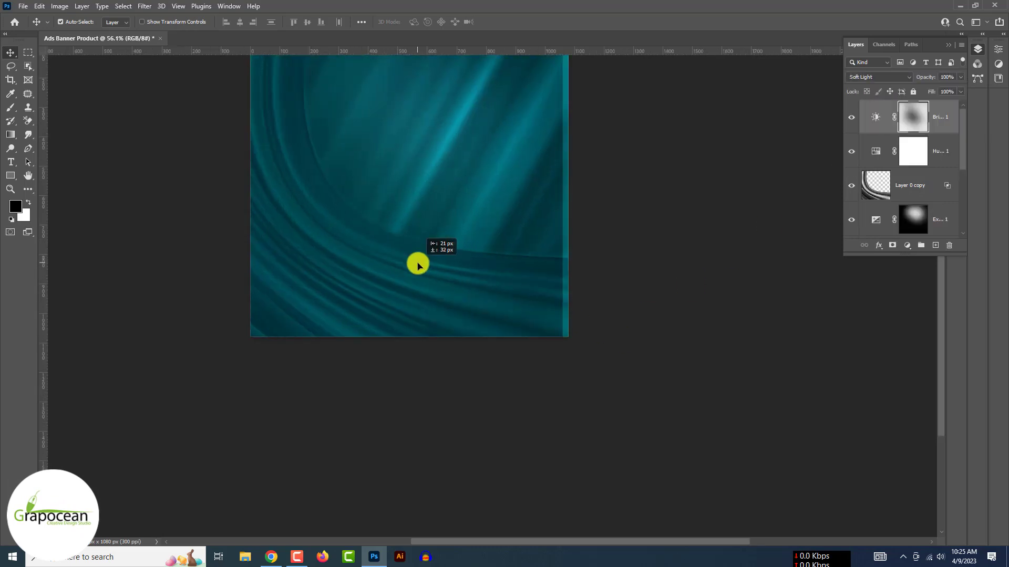
{"action": "mouse_move", "coordinate": [928, 91]}
{"action": "left_mouse_down"}
{"action": "mouse_move", "coordinate": [963, 92]}
{"action": "mouse_move", "coordinate": [928, 87]}
{"action": "mouse_move", "coordinate": [941, 92]}
{"action": "left_mouse_up"}
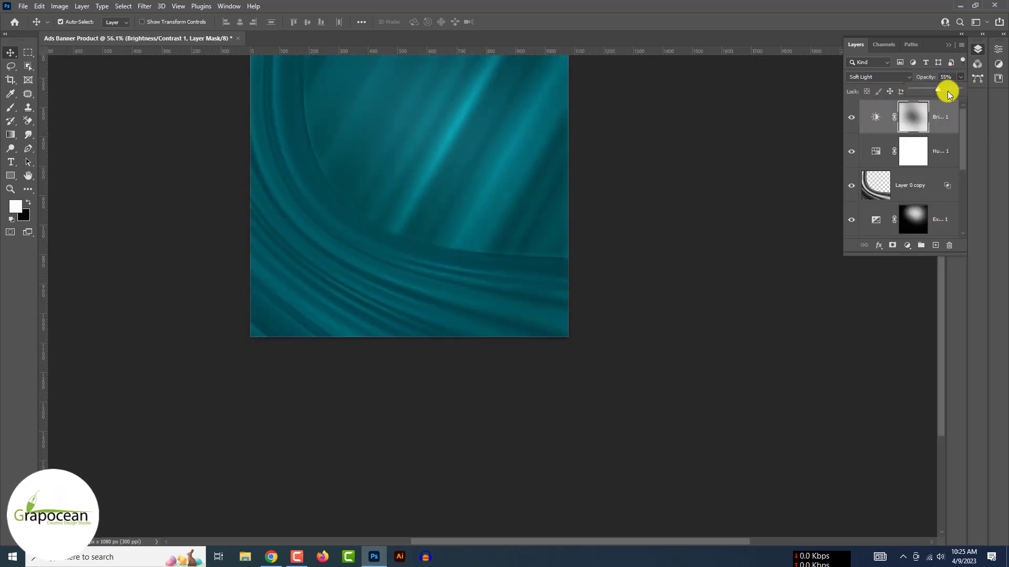
{"action": "left_click", "coordinate": [703, 262]}
{"action": "left_click", "coordinate": [851, 117]}
{"action": "left_click", "coordinate": [851, 116]}
{"action": "scroll", "coordinate": [448, 396], "scroll_direction": "down", "scroll_amount": 5}
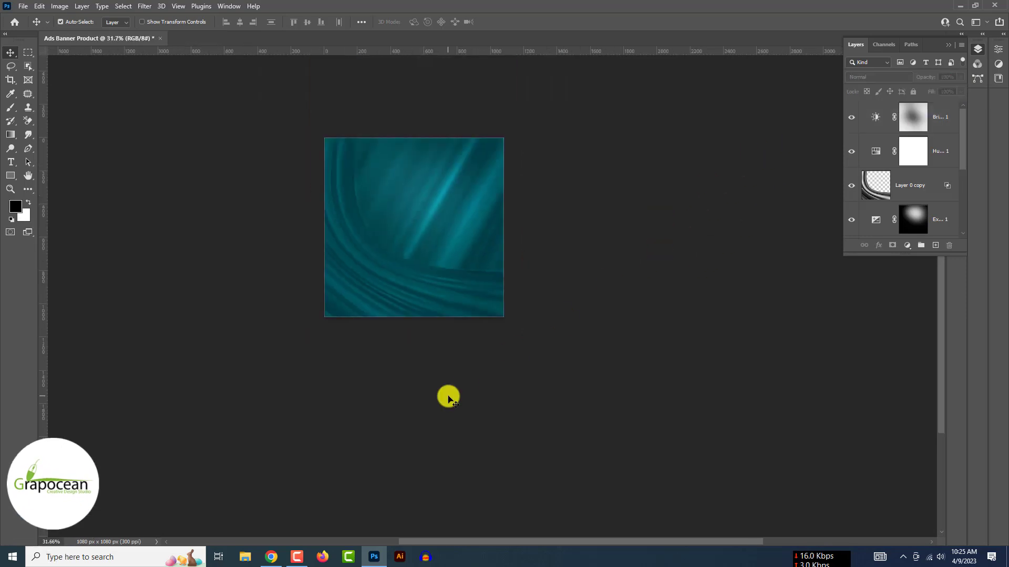
{"action": "scroll", "coordinate": [453, 286], "scroll_direction": "up", "scroll_amount": 4}
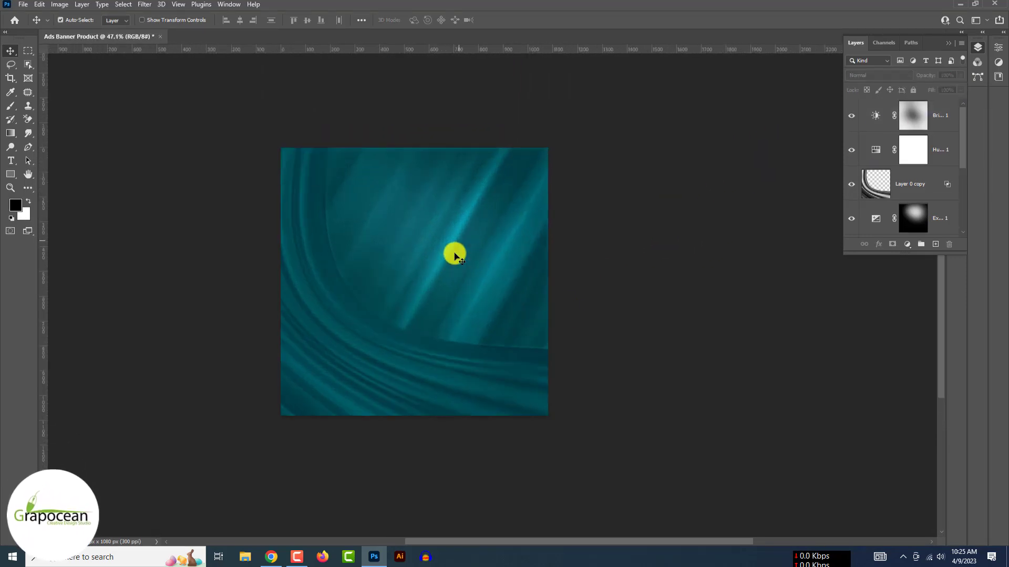
- Open the image bluetooth-headset-3344347.png
{"action": "left_click", "coordinate": [23, 4]}
{"action": "left_click", "coordinate": [31, 24]}
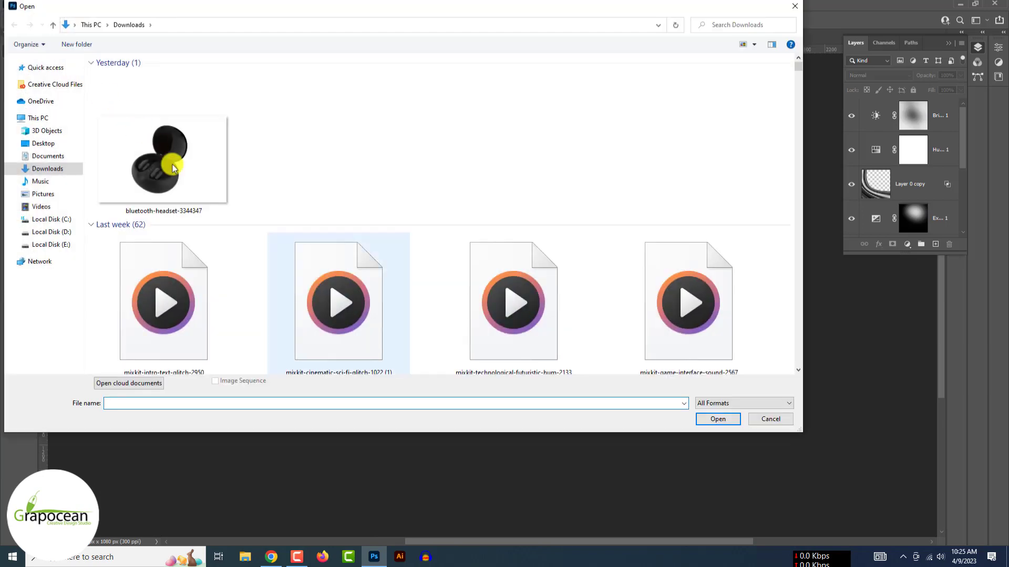
{"action": "left_click", "coordinate": [171, 163]}
{"action": "left_click", "coordinate": [718, 418]}
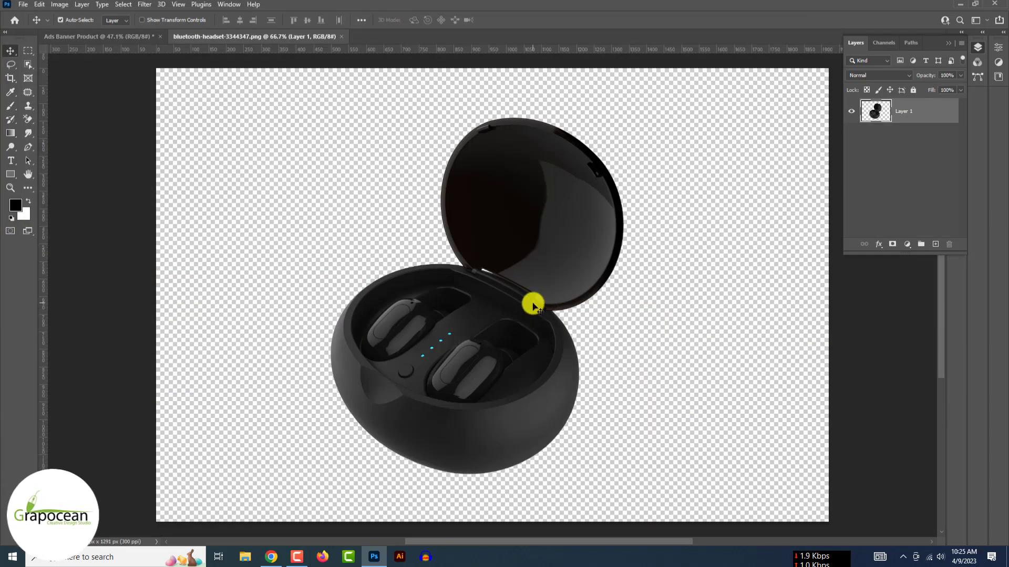
- Drag the earbuds onto the banner and scale them to about 61% near the centre
{"action": "left_click_drag", "start_coordinate": [533, 306], "coordinate": [415, 292]}
{"action": "key", "text": "ctrl+t"}
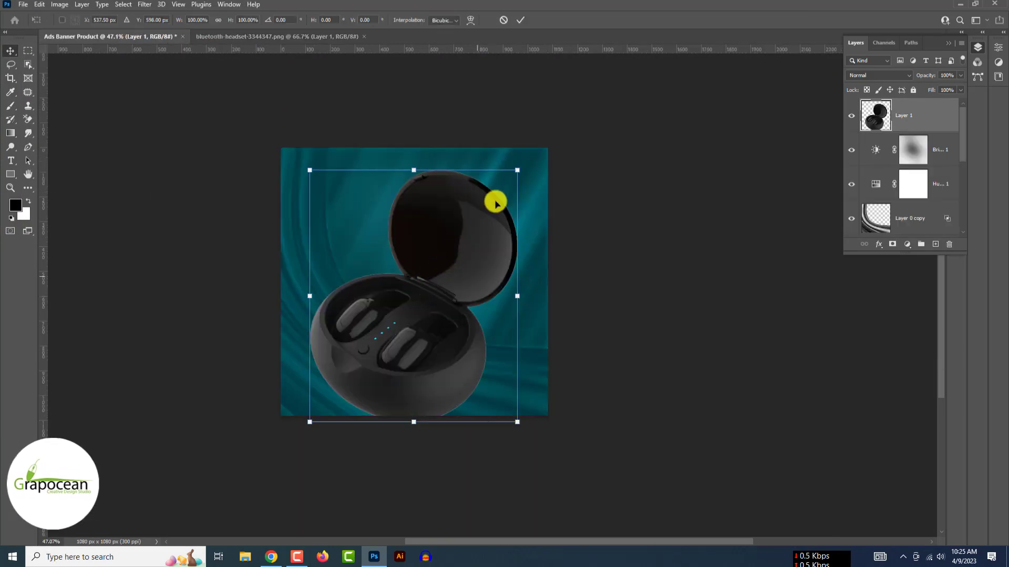
{"action": "left_click_drag", "start_coordinate": [496, 203], "coordinate": [447, 276]}
{"action": "left_click", "coordinate": [520, 19]}
{"action": "left_click", "coordinate": [933, 153]}
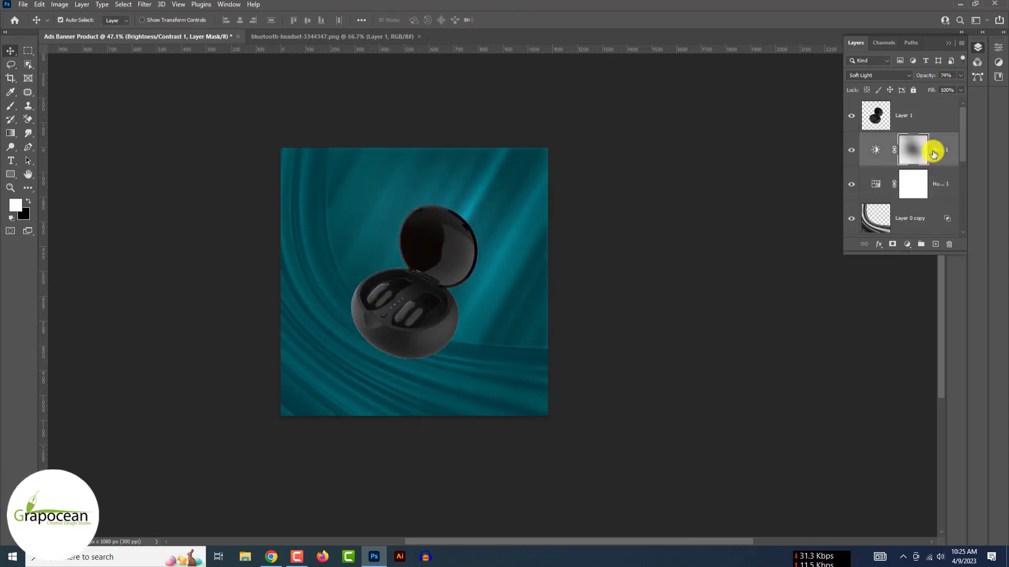
{"action": "scroll", "coordinate": [929, 212], "scroll_direction": "down", "scroll_amount": 3}
- Select the background layers, add a Solid Color fill above them, and try its blend modes
{"action": "left_click", "coordinate": [935, 191]}
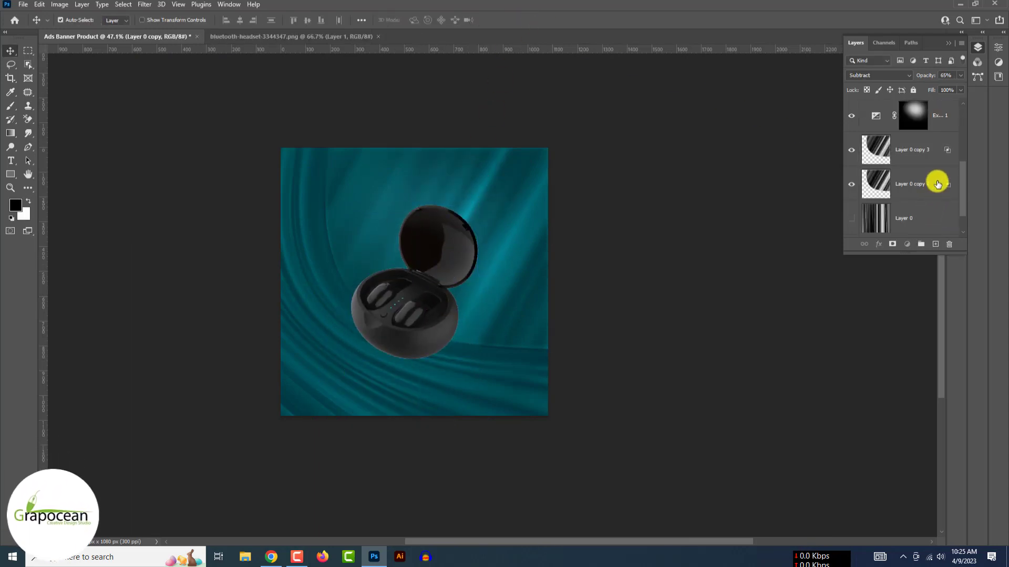
{"action": "left_click", "coordinate": [938, 184], "text": "shift"}
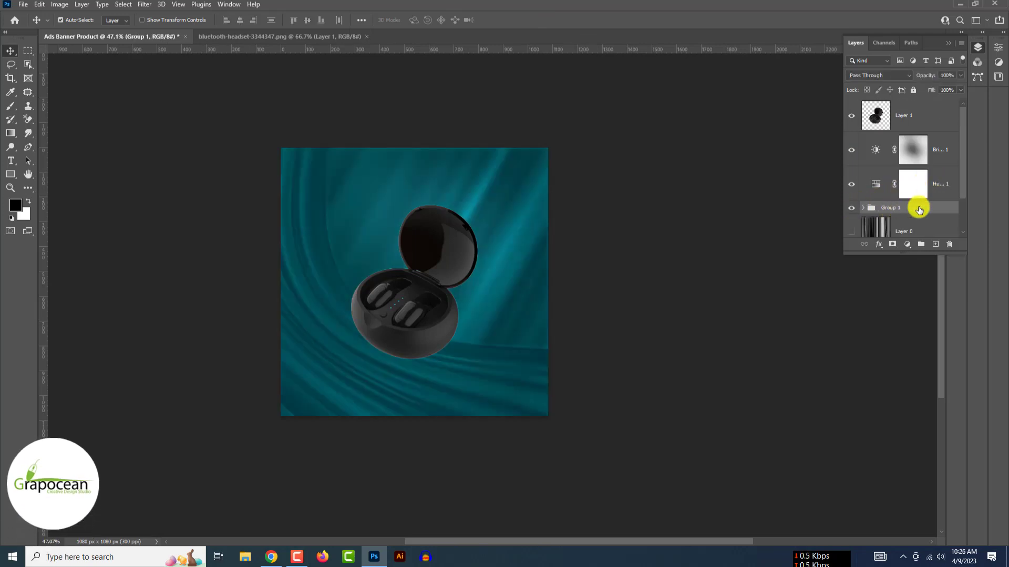
{"action": "left_click", "coordinate": [907, 245]}
{"action": "left_click", "coordinate": [924, 255]}
{"action": "left_click", "coordinate": [895, 358]}
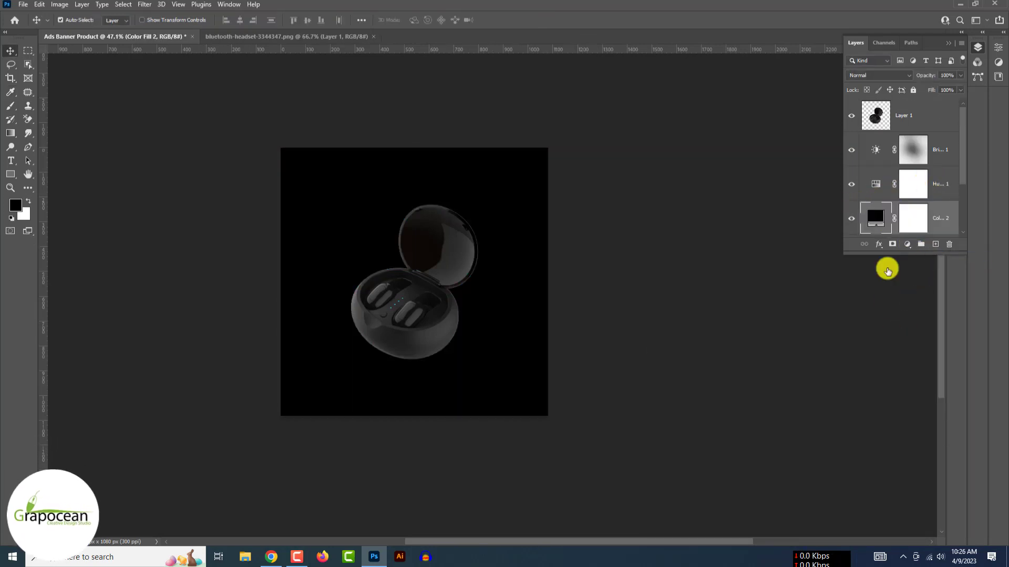
{"action": "left_click", "coordinate": [877, 75]}
{"action": "key", "text": "Down"}
{"action": "key", "text": "Down"}
{"action": "key", "text": "Down"}
{"action": "key", "text": "Down"}
{"action": "key", "text": "Down"}
{"action": "key", "text": "Down"}
{"action": "key", "text": "Down"}
{"action": "key", "text": "Down"}
{"action": "key", "text": "Down"}
{"action": "key", "text": "Down"}
{"action": "key", "text": "Down"}
{"action": "key", "text": "Down"}
{"action": "key", "text": "Down"}
{"action": "key", "text": "Down"}
{"action": "key", "text": "Up"}
{"action": "key", "text": "Up"}
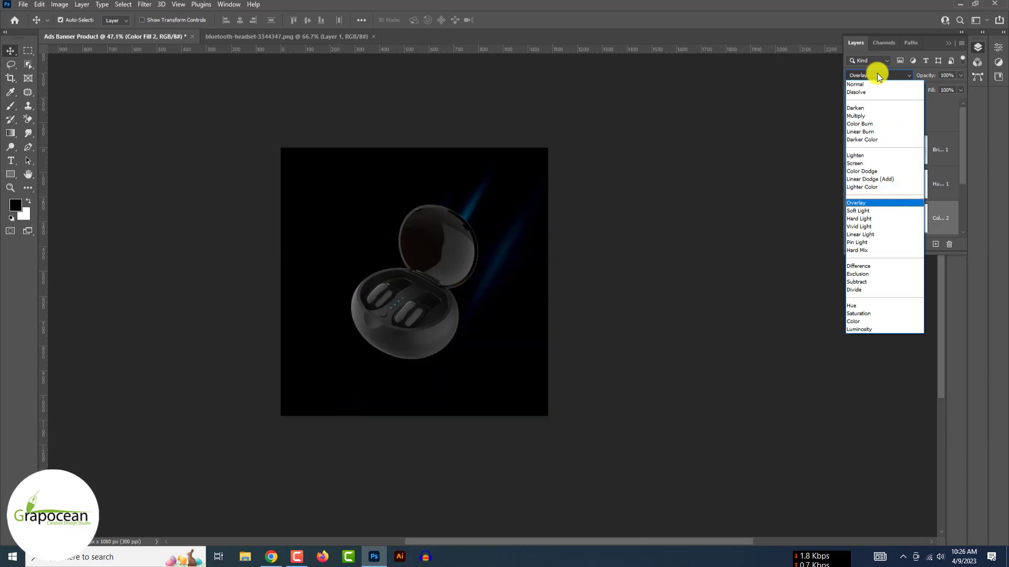
{"action": "key", "text": "Down"}
{"action": "key", "text": "Down"}
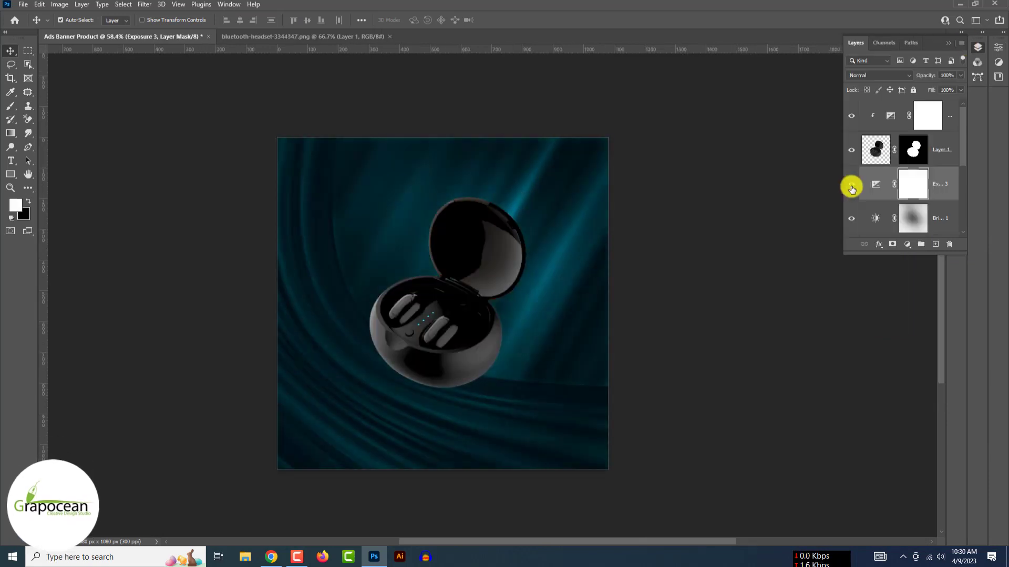
- Raise the earbud Layer 1 exposure to +0.61
{"action": "left_click", "coordinate": [875, 151]}
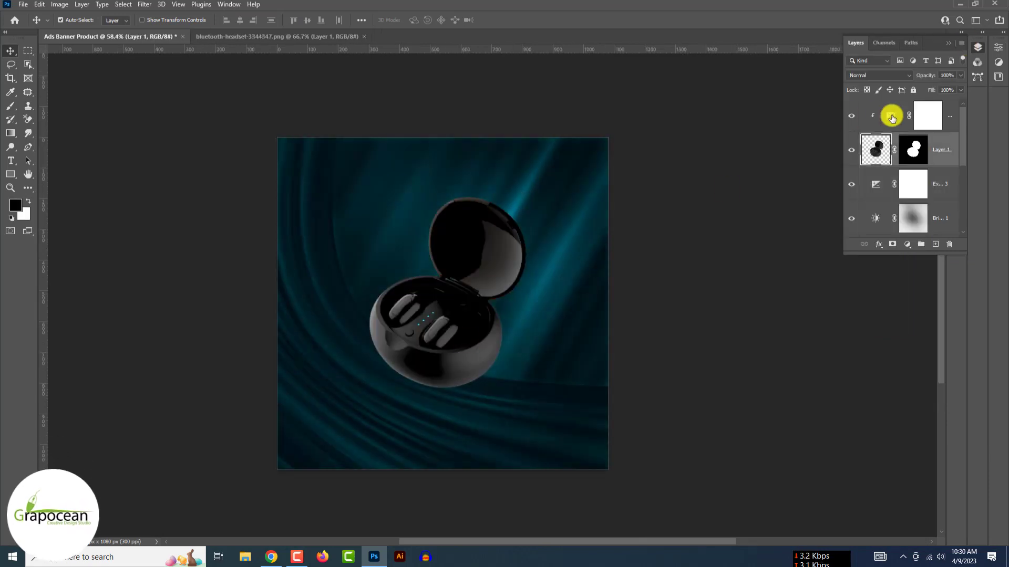
{"action": "double_click", "coordinate": [891, 115]}
{"action": "left_click_drag", "start_coordinate": [913, 103], "coordinate": [915, 103]}
- Add a clipped, colorized Hue/Saturation layer on the earbuds tinted cyan
{"action": "left_click_drag", "start_coordinate": [909, 144], "coordinate": [909, 144]}
{"action": "left_click", "coordinate": [969, 43]}
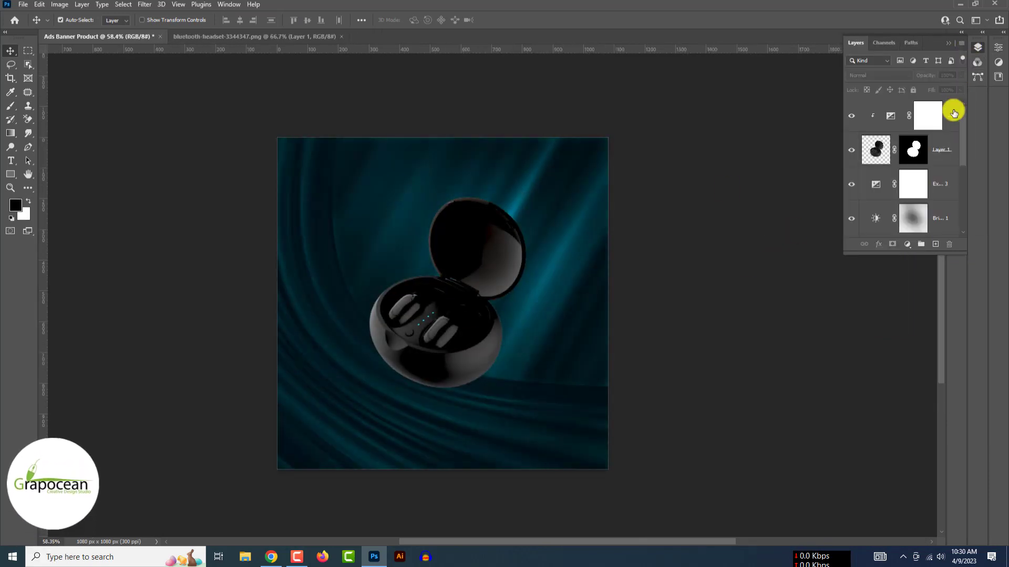
{"action": "left_click", "coordinate": [950, 115]}
{"action": "left_click", "coordinate": [908, 245]}
{"action": "left_click", "coordinate": [944, 340]}
{"action": "left_click", "coordinate": [895, 173]}
{"action": "left_click", "coordinate": [970, 44]}
{"action": "left_click", "coordinate": [910, 131], "text": "alt"}
{"action": "double_click", "coordinate": [909, 124]}
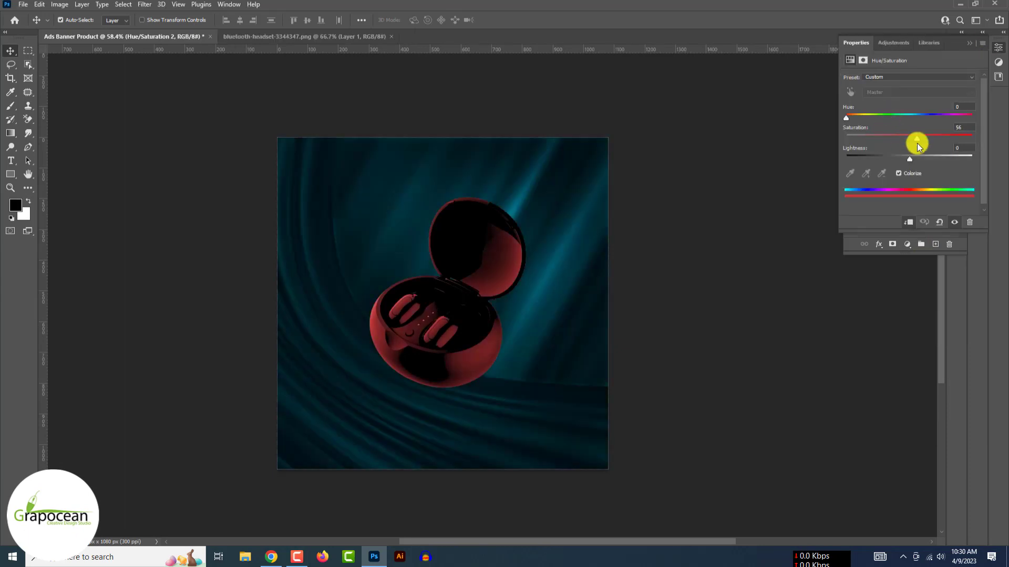
{"action": "left_click_drag", "start_coordinate": [847, 116], "coordinate": [911, 134]}
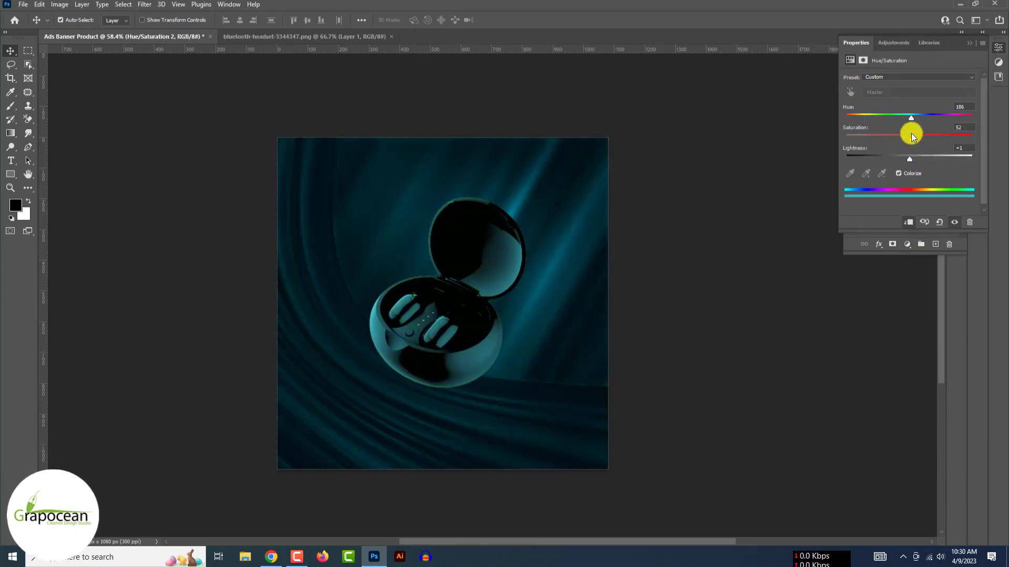
{"action": "left_click", "coordinate": [969, 44]}
- Invert the tint mask and paint cyan edge light along the case rim and lid with a soft brush
{"action": "left_click", "coordinate": [934, 121]}
{"action": "key", "text": "ctrl+i"}
{"action": "left_click", "coordinate": [8, 109]}
{"action": "right_click", "coordinate": [8, 109]}
{"action": "left_click", "coordinate": [44, 107]}
{"action": "right_click", "coordinate": [502, 326]}
{"action": "key", "text": "Escape"}
{"action": "key", "text": "["}
{"action": "key", "text": "["}
{"action": "key", "text": "["}
{"action": "key", "text": "["}
{"action": "key", "text": "["}
{"action": "key", "text": "["}
{"action": "key", "text": "["}
{"action": "key", "text": "["}
{"action": "key", "text": "["}
{"action": "key", "text": "["}
{"action": "key", "text": "["}
{"action": "key", "text": "["}
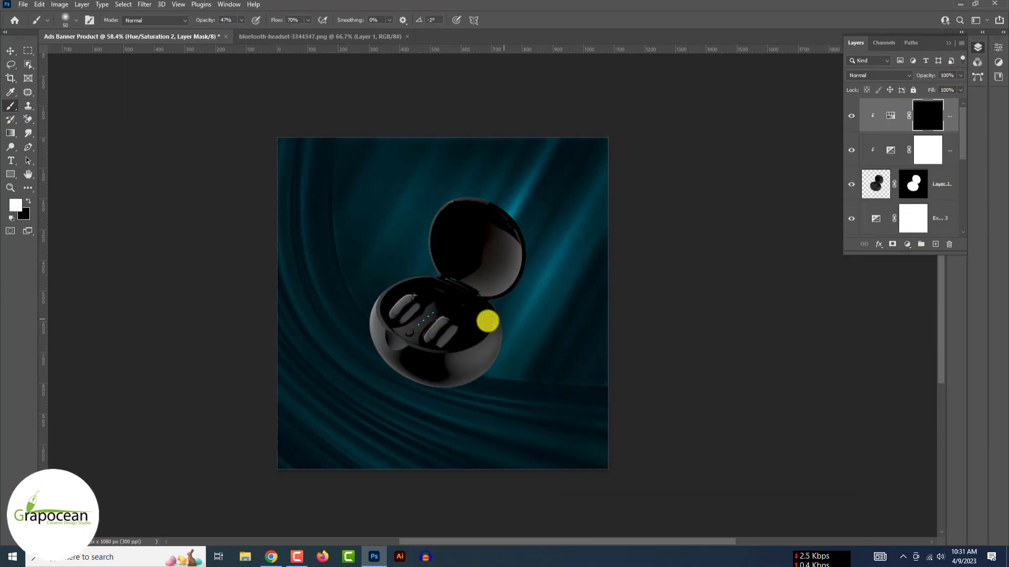
{"action": "scroll", "coordinate": [505, 338], "scroll_direction": "up", "scroll_amount": 5}
{"action": "mouse_move", "coordinate": [505, 290]}
{"action": "left_mouse_down"}
{"action": "mouse_move", "coordinate": [493, 411]}
{"action": "mouse_move", "coordinate": [372, 501]}
{"action": "mouse_move", "coordinate": [495, 407]}
{"action": "mouse_move", "coordinate": [365, 490]}
{"action": "mouse_move", "coordinate": [174, 423]}
{"action": "mouse_move", "coordinate": [140, 306]}
{"action": "left_mouse_up"}
{"action": "left_click_drag", "start_coordinate": [367, 210], "coordinate": [403, 355]}
{"action": "left_click_drag", "start_coordinate": [592, 236], "coordinate": [557, 364]}
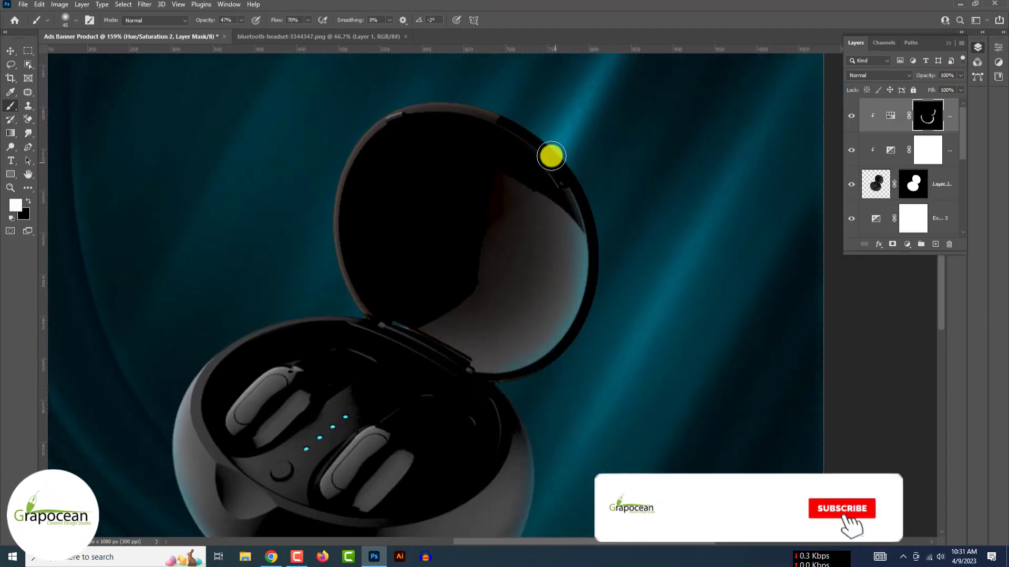
- Duplicate the cyan tint layer and fill the copy's mask with black
{"action": "scroll", "coordinate": [533, 308], "scroll_direction": "down", "scroll_amount": 5}
{"action": "left_click", "coordinate": [892, 116]}
{"action": "double_click", "coordinate": [891, 115]}
{"action": "double_click", "coordinate": [891, 117]}
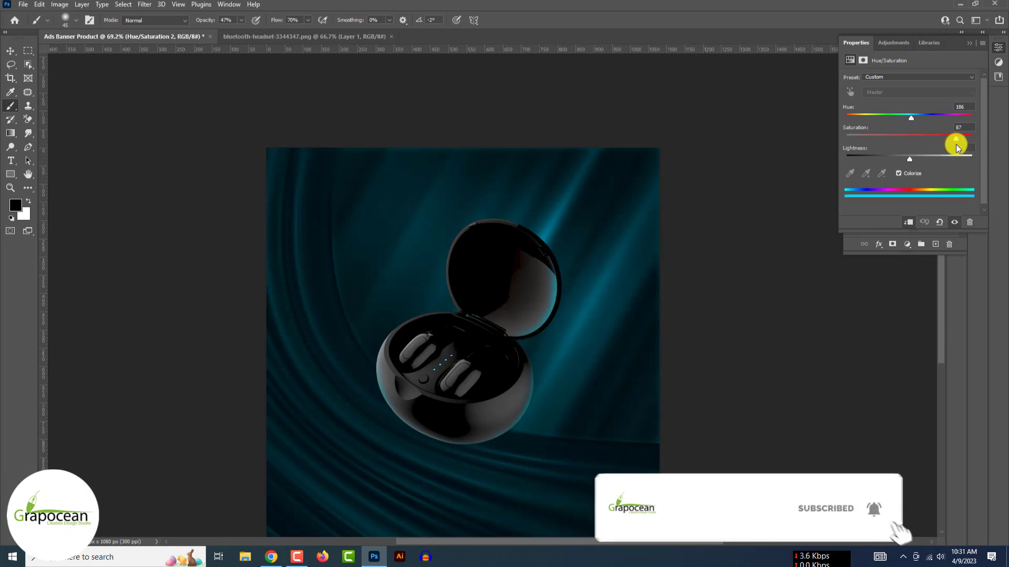
{"action": "left_click", "coordinate": [969, 43]}
{"action": "key", "text": "ctrl+j"}
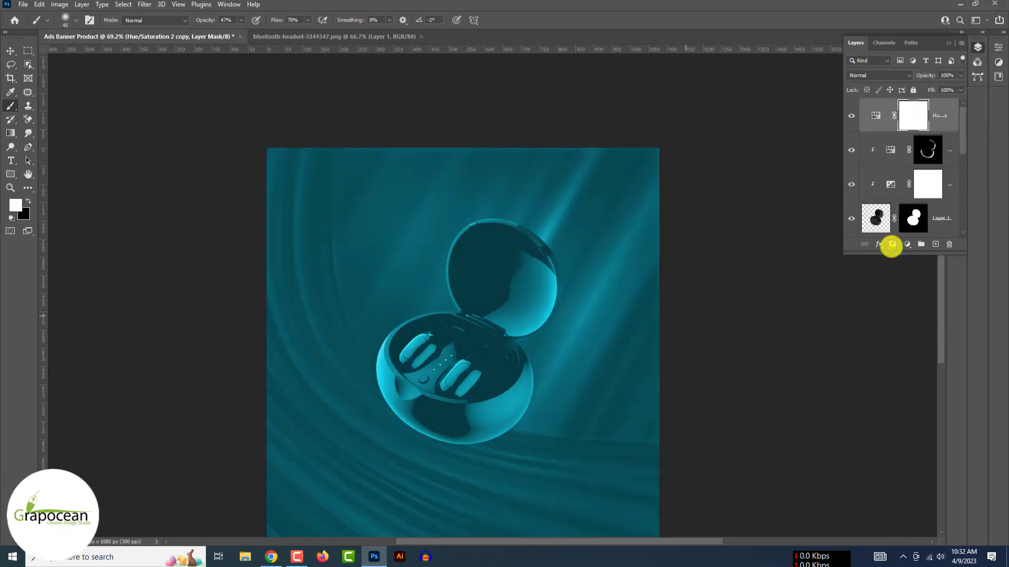
{"action": "key", "text": "ctrl+i"}
{"action": "left_click", "coordinate": [945, 133], "text": "alt"}
- Set the brush to 800 and lower the copied tint's lightness for a soft sheen
{"action": "key", "text": "]"}
{"action": "scroll", "coordinate": [584, 385], "scroll_direction": "down", "scroll_amount": 1}
{"action": "double_click", "coordinate": [890, 117]}
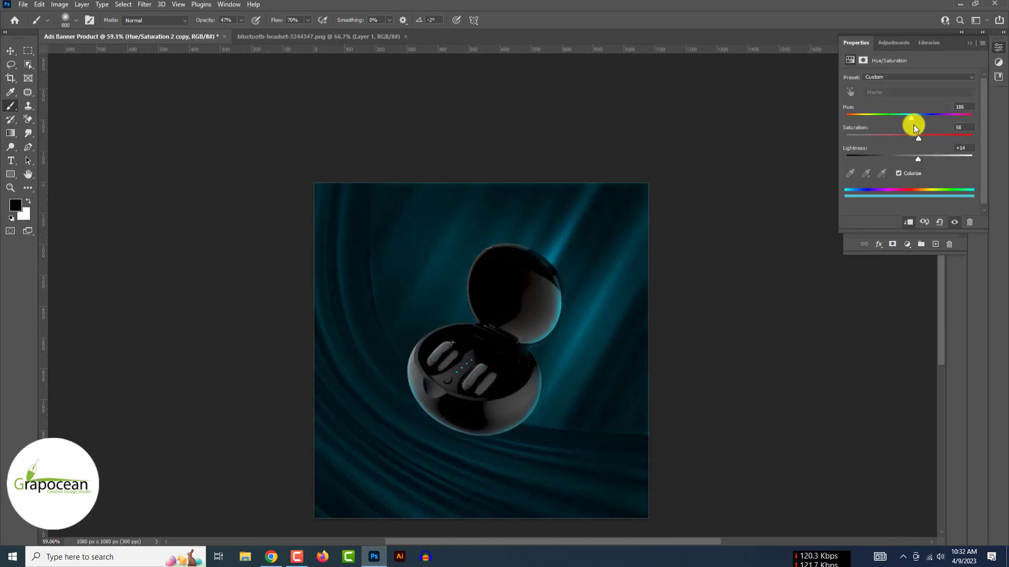
{"action": "left_click_drag", "start_coordinate": [917, 159], "coordinate": [905, 159]}
{"action": "left_click", "coordinate": [969, 42]}
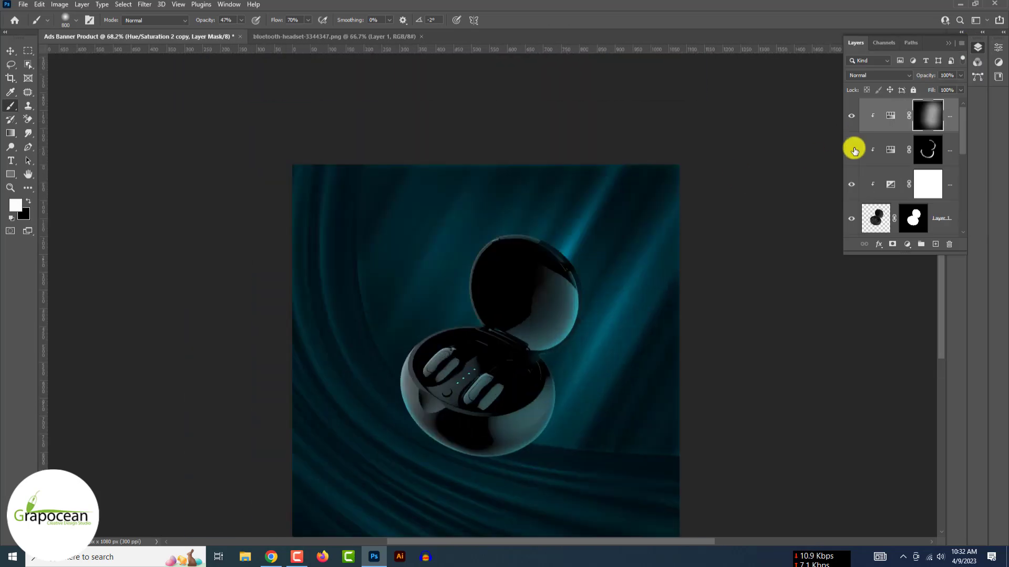
{"action": "left_click", "coordinate": [883, 78]}
{"action": "key", "text": "Escape"}
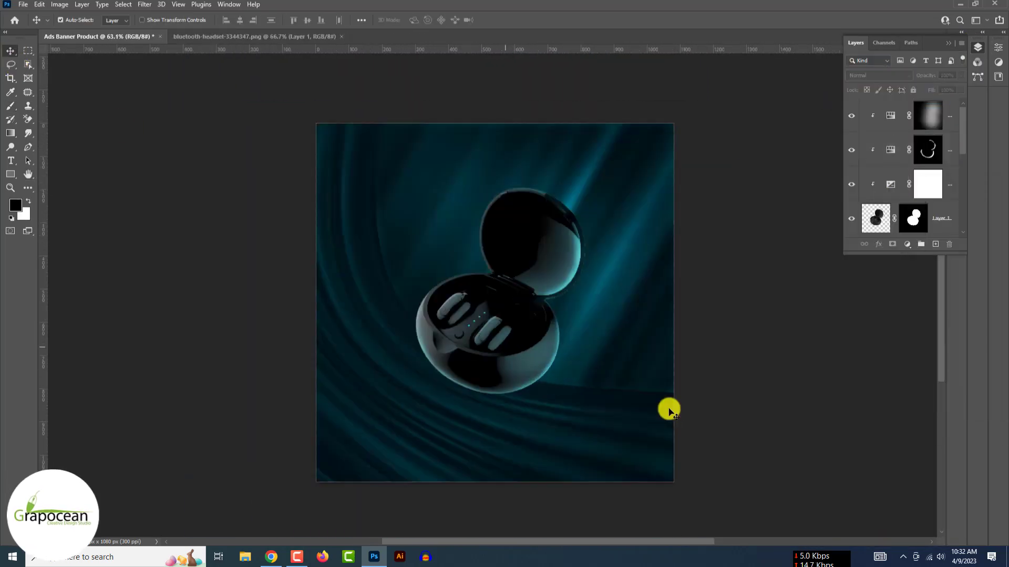
- Add Hue/Saturation 3, colorized cyan with raised saturation and lightness
{"action": "left_click", "coordinate": [907, 246]}
{"action": "left_click_drag", "start_coordinate": [909, 156], "coordinate": [940, 161]}
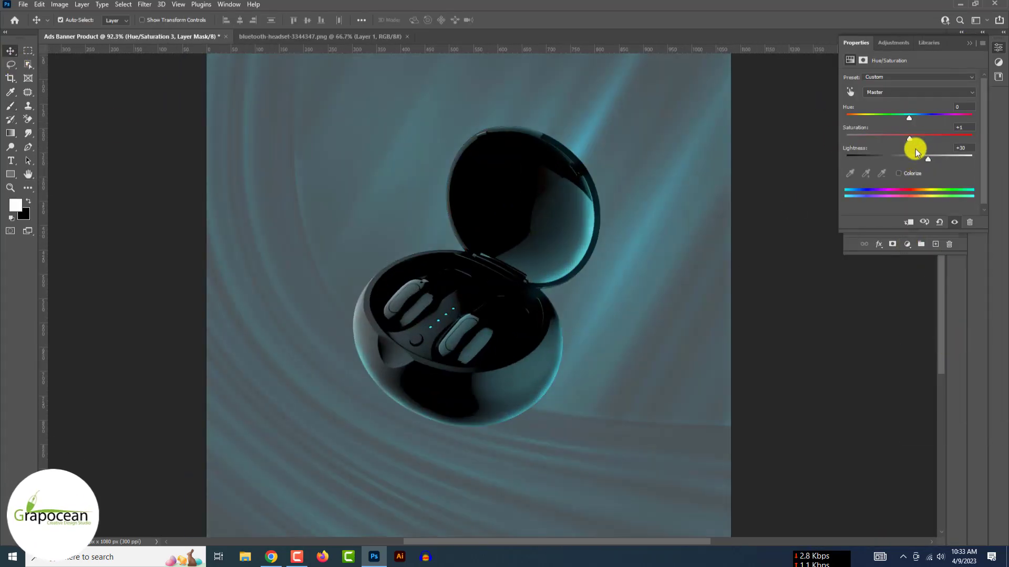
{"action": "left_click", "coordinate": [898, 173]}
{"action": "left_click_drag", "start_coordinate": [878, 139], "coordinate": [923, 139]}
{"action": "left_click_drag", "start_coordinate": [847, 118], "coordinate": [911, 118]}
{"action": "left_click_drag", "start_coordinate": [928, 159], "coordinate": [931, 159]}
{"action": "left_click", "coordinate": [970, 43]}
- Invert the glow mask to black and brush glow around the earbuds, lid and case
{"action": "key", "text": "ctrl+i"}
{"action": "key", "text": "b"}
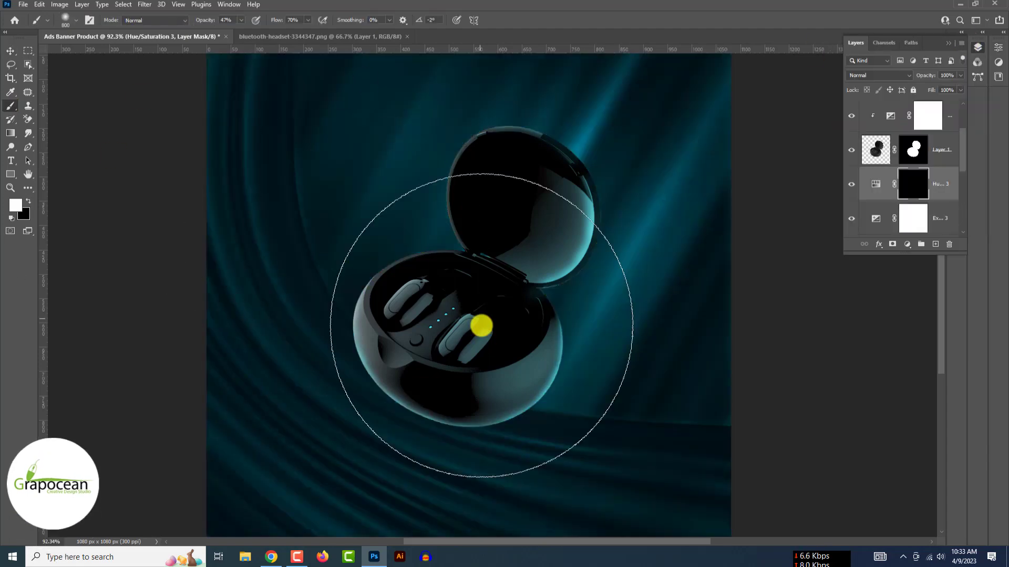
{"action": "key", "text": "bracketleft"}
{"action": "key", "text": "bracketleft"}
{"action": "key", "text": "bracketleft"}
{"action": "key", "text": "bracketleft"}
{"action": "key", "text": "bracketleft"}
{"action": "key", "text": "bracketleft"}
{"action": "key", "text": "bracketleft"}
{"action": "key", "text": "bracketleft"}
{"action": "key", "text": "bracketleft"}
{"action": "key", "text": "bracketleft"}
{"action": "key", "text": "bracketleft"}
{"action": "key", "text": "bracketleft"}
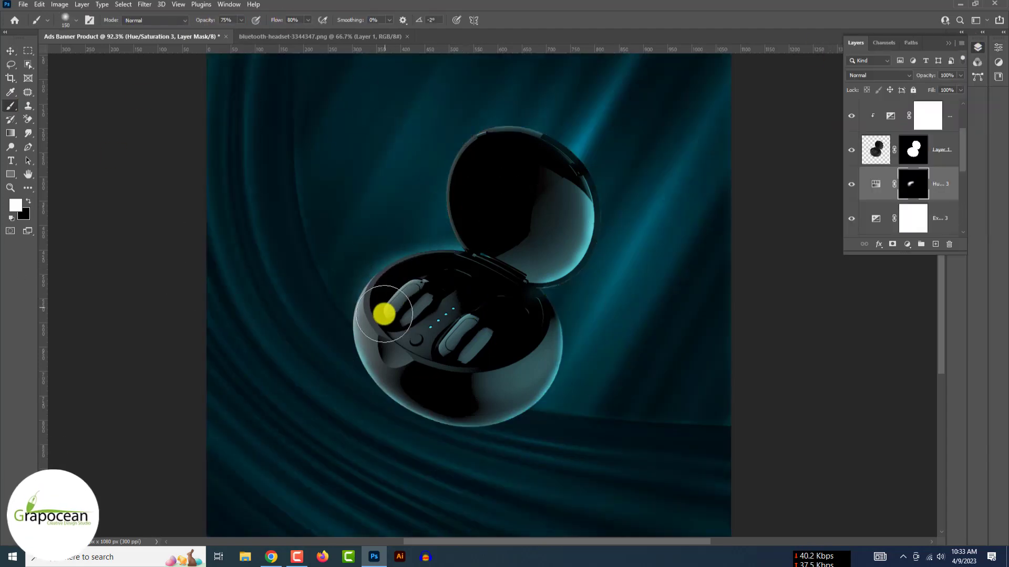
{"action": "left_click_drag", "start_coordinate": [523, 326], "coordinate": [407, 290]}
{"action": "left_click_drag", "start_coordinate": [485, 235], "coordinate": [510, 161]}
{"action": "scroll", "coordinate": [557, 185], "scroll_direction": "down", "scroll_amount": 4}
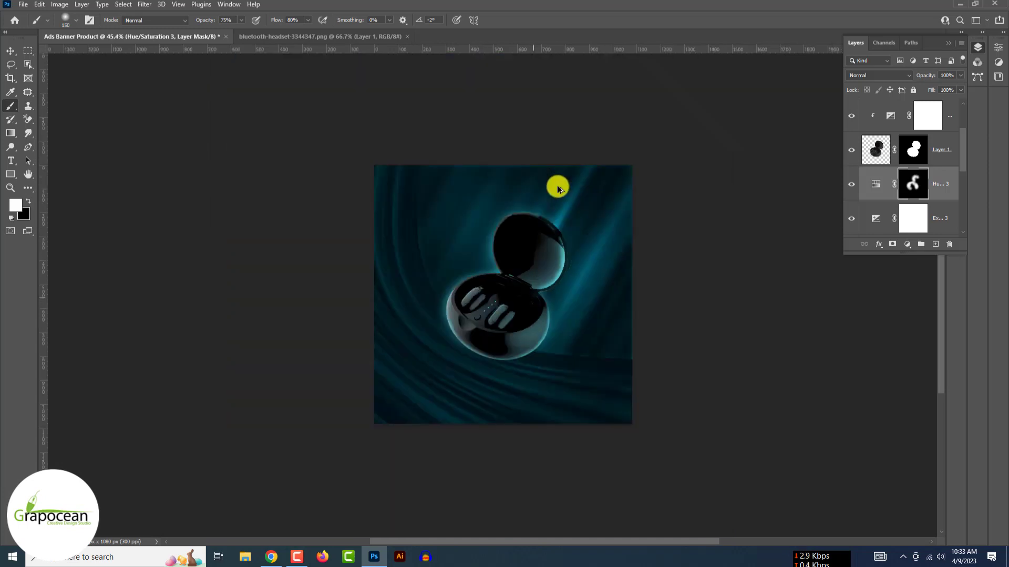
{"action": "scroll", "coordinate": [557, 185], "scroll_direction": "up", "scroll_amount": 2}
{"action": "left_click_drag", "start_coordinate": [506, 248], "coordinate": [531, 299]}
{"action": "scroll", "coordinate": [554, 356], "scroll_direction": "down", "scroll_amount": 3}
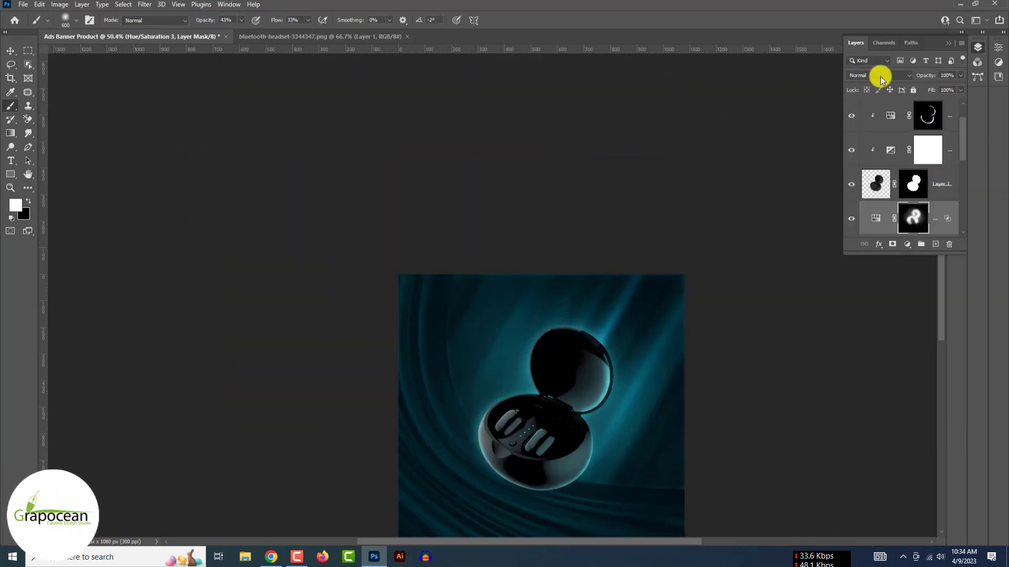
- Set the glow layer and Hue/Saturation 2 copy to Linear Dodge (Add)
{"action": "left_click", "coordinate": [881, 77]}
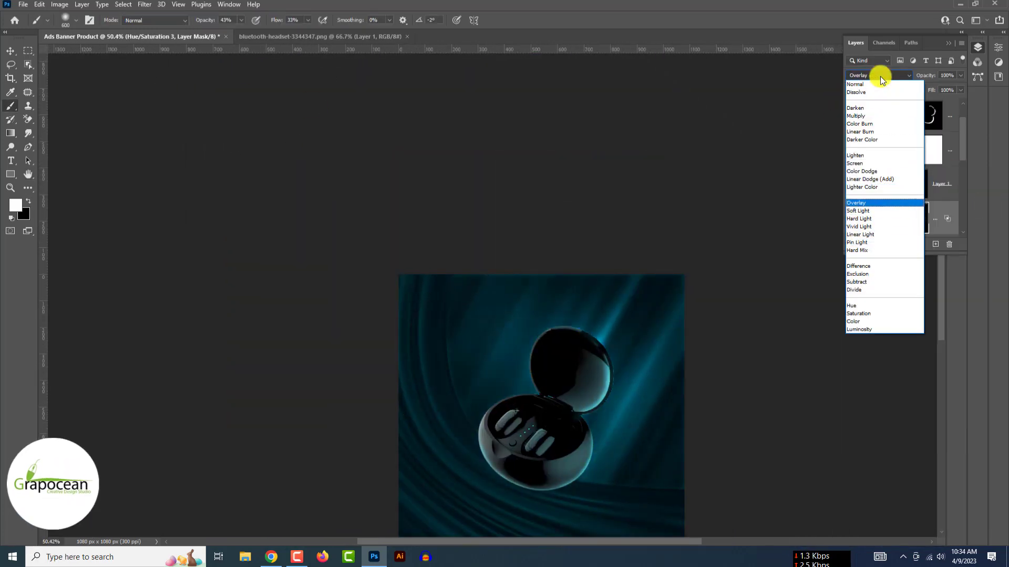
{"action": "left_click", "coordinate": [888, 198]}
{"action": "left_click", "coordinate": [7, 50]}
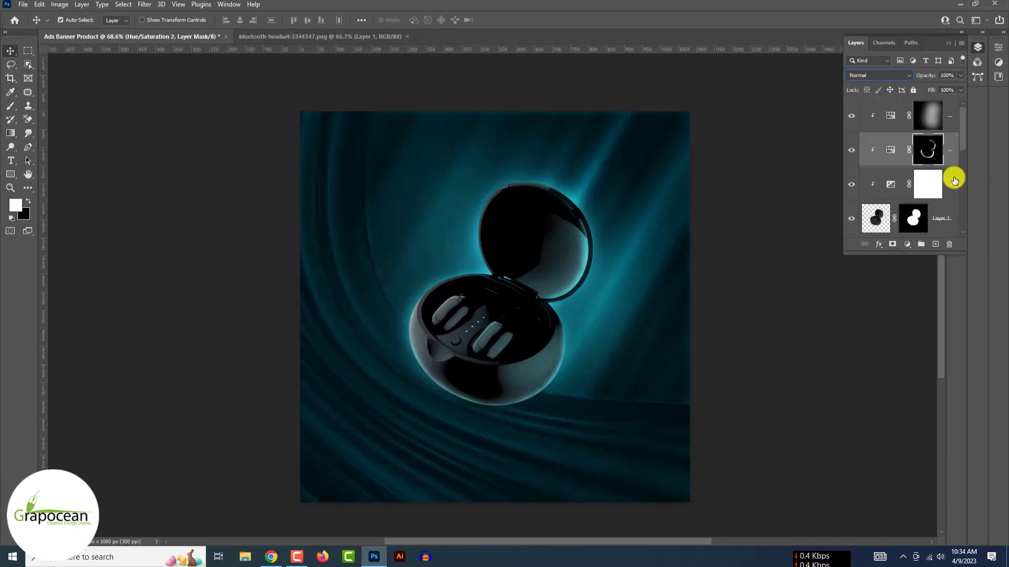
{"action": "left_click", "coordinate": [880, 75]}
{"action": "left_click", "coordinate": [897, 177]}
{"action": "scroll", "coordinate": [935, 211], "scroll_direction": "down", "scroll_amount": 1}
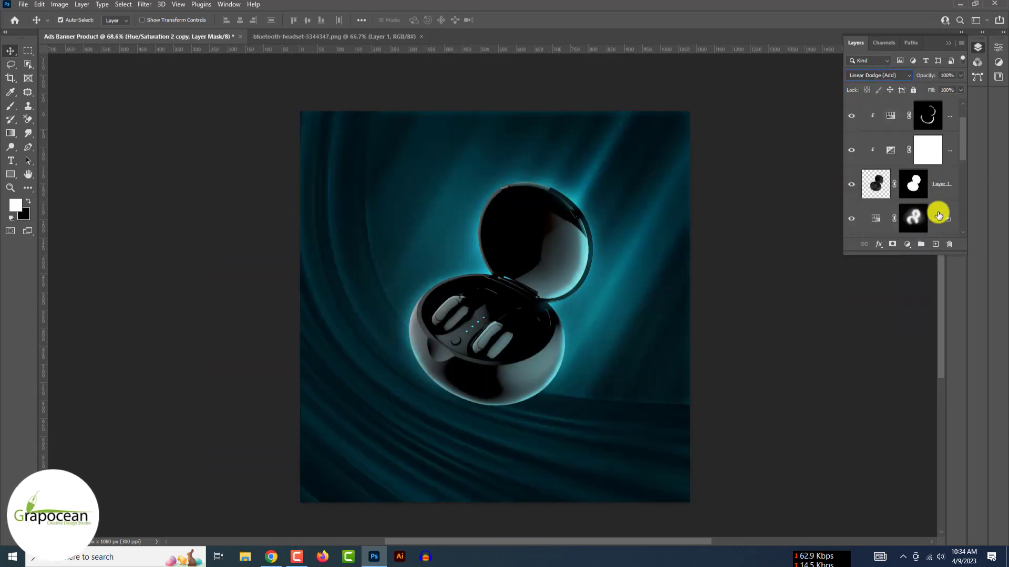
- Preview blend modes on the Hue/Saturation 3 glow layer and apply the chosen one
{"action": "left_click", "coordinate": [937, 214]}
{"action": "left_click", "coordinate": [878, 78]}
{"action": "key", "text": "Down"}
{"action": "key", "text": "Down"}
{"action": "key", "text": "Down"}
{"action": "key", "text": "Down"}
{"action": "key", "text": "Down"}
{"action": "key", "text": "Down"}
{"action": "key", "text": "Down"}
{"action": "key", "text": "Down"}
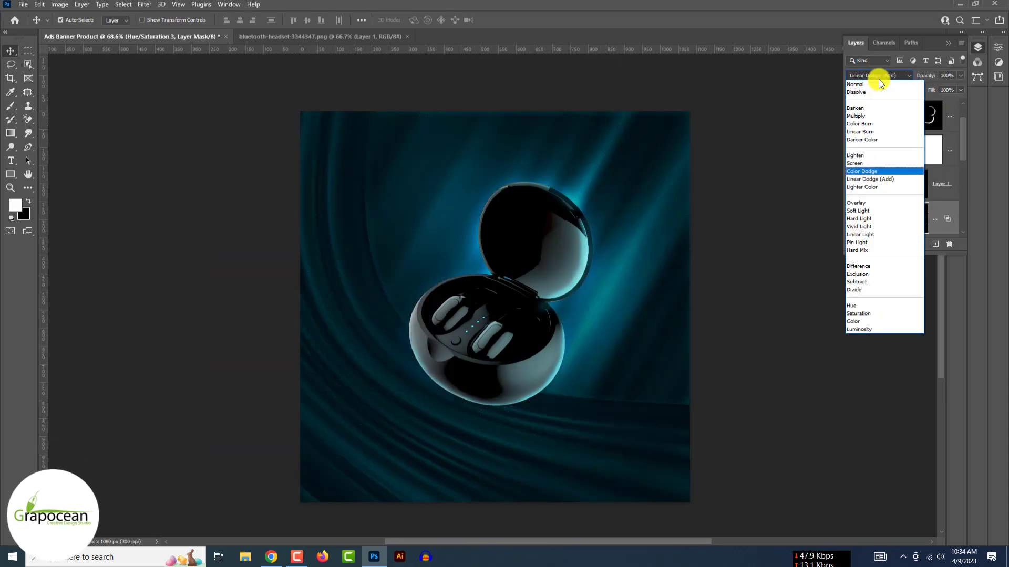
{"action": "key", "text": "Down"}
{"action": "key", "text": "Down"}
{"action": "key", "text": "Down"}
{"action": "key", "text": "Down"}
{"action": "key", "text": "Down"}
{"action": "key", "text": "Down"}
{"action": "key", "text": "Down"}
{"action": "key", "text": "Down"}
{"action": "key", "text": "Down"}
{"action": "key", "text": "Down"}
{"action": "key", "text": "Down"}
{"action": "key", "text": "Down"}
{"action": "key", "text": "Down"}
{"action": "key", "text": "Up"}
{"action": "key", "text": "Up"}
{"action": "key", "text": "Up"}
{"action": "key", "text": "Up"}
{"action": "key", "text": "Up"}
{"action": "key", "text": "Up"}
{"action": "key", "text": "Up"}
{"action": "key", "text": "Up"}
{"action": "key", "text": "Up"}
{"action": "key", "text": "Up"}
{"action": "key", "text": "Up"}
{"action": "key", "text": "Up"}
{"action": "key", "text": "Up"}
{"action": "key", "text": "Up"}
{"action": "key", "text": "Up"}
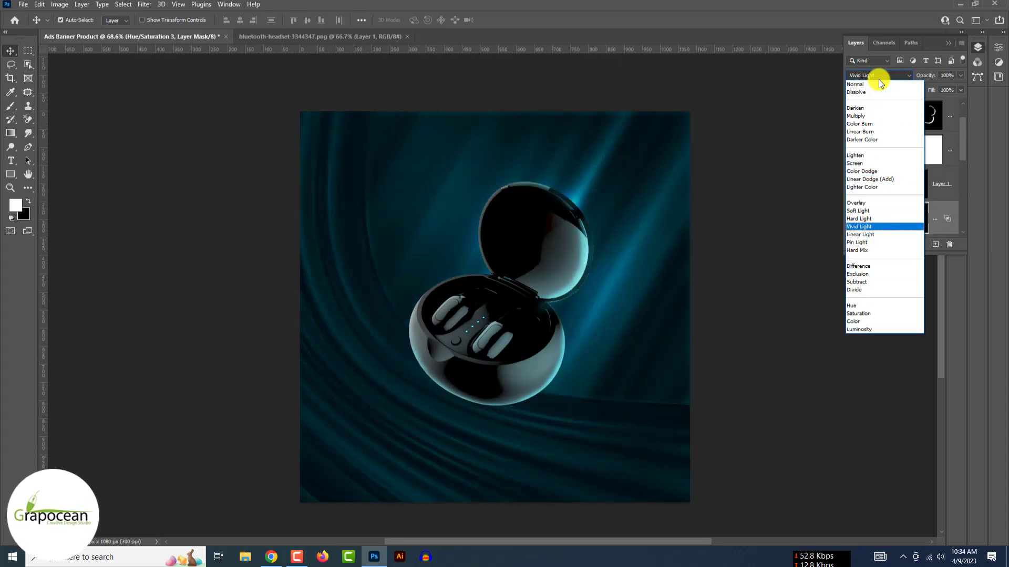
{"action": "key", "text": "Down"}
{"action": "key", "text": "Down"}
{"action": "key", "text": "Down"}
{"action": "key", "text": "Down"}
{"action": "key", "text": "Down"}
{"action": "left_click", "coordinate": [870, 179]}
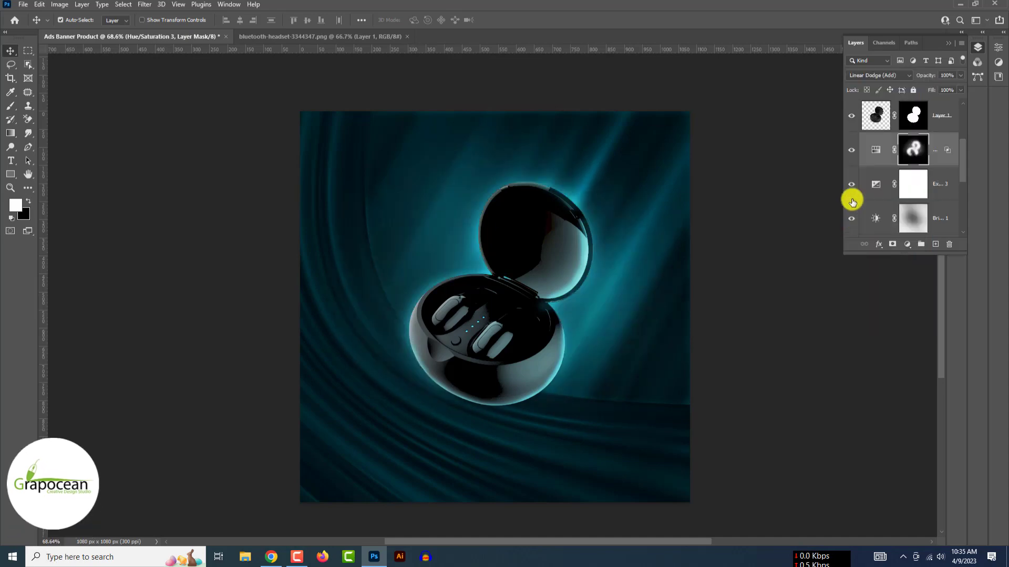
- Compare the glow, then target the Hue/Saturation 2 mask with a black brush
{"action": "left_click", "coordinate": [851, 218]}
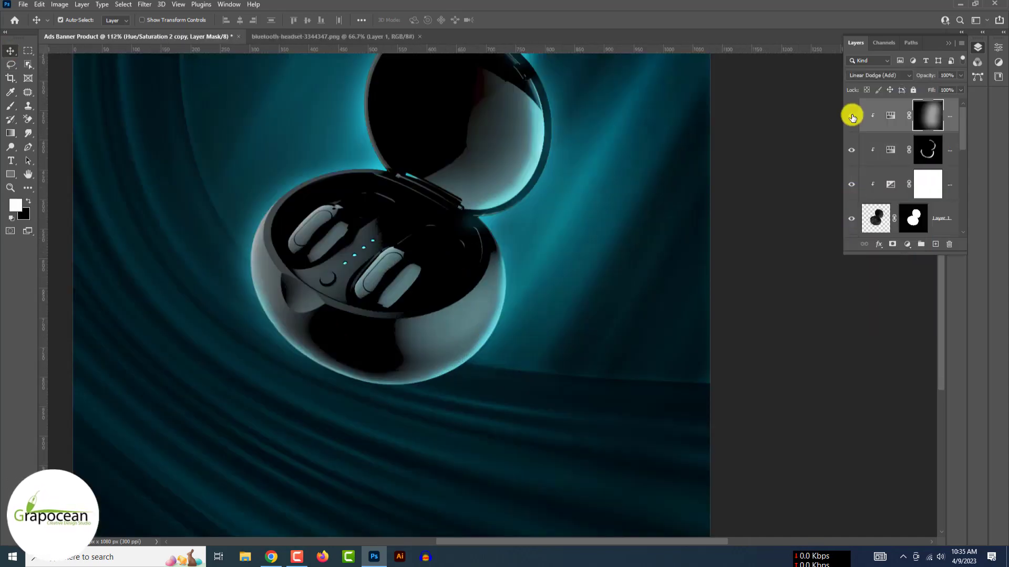
{"action": "left_click", "coordinate": [928, 150]}
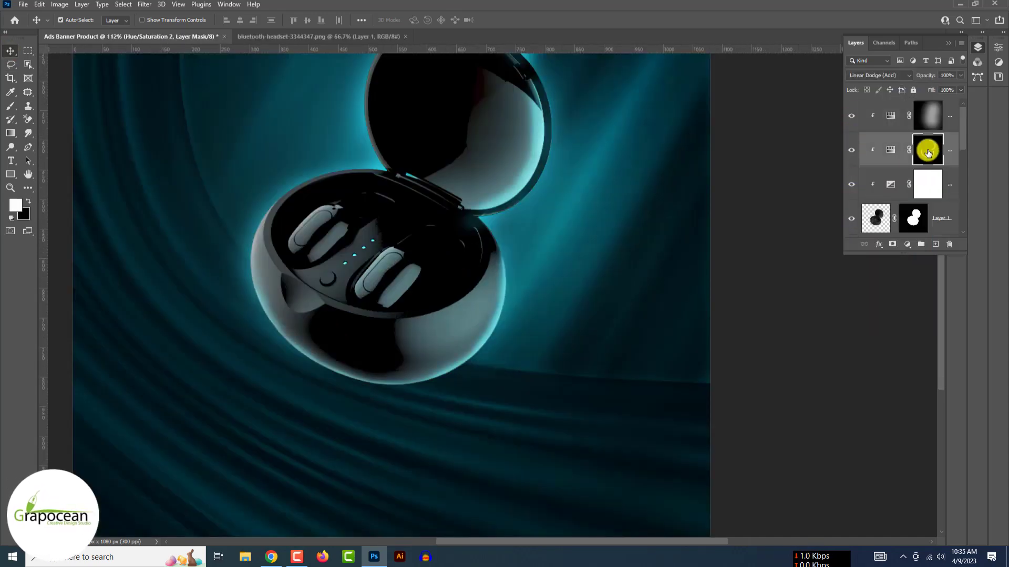
{"action": "key", "text": "b"}
{"action": "key", "text": "x"}
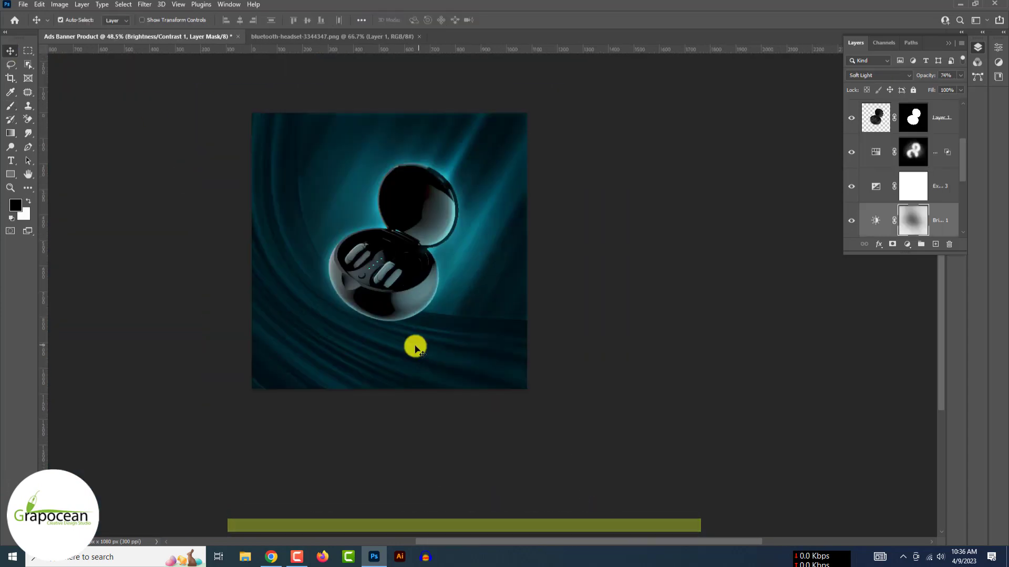
- Set the Color Fill 2 layer to Soft Light blending
{"action": "left_click", "coordinate": [850, 173]}
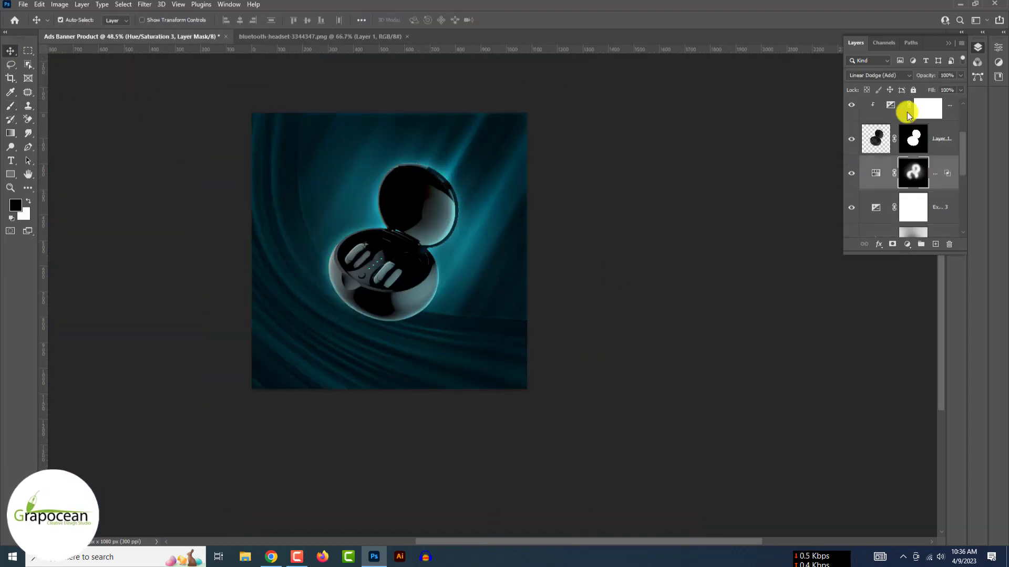
{"action": "left_click", "coordinate": [887, 75]}
{"action": "left_click", "coordinate": [689, 327]}
{"action": "scroll", "coordinate": [852, 196], "scroll_direction": "down", "scroll_amount": 4}
{"action": "left_click", "coordinate": [851, 206]}
{"action": "left_click", "coordinate": [852, 206]}
{"action": "left_click", "coordinate": [934, 173]}
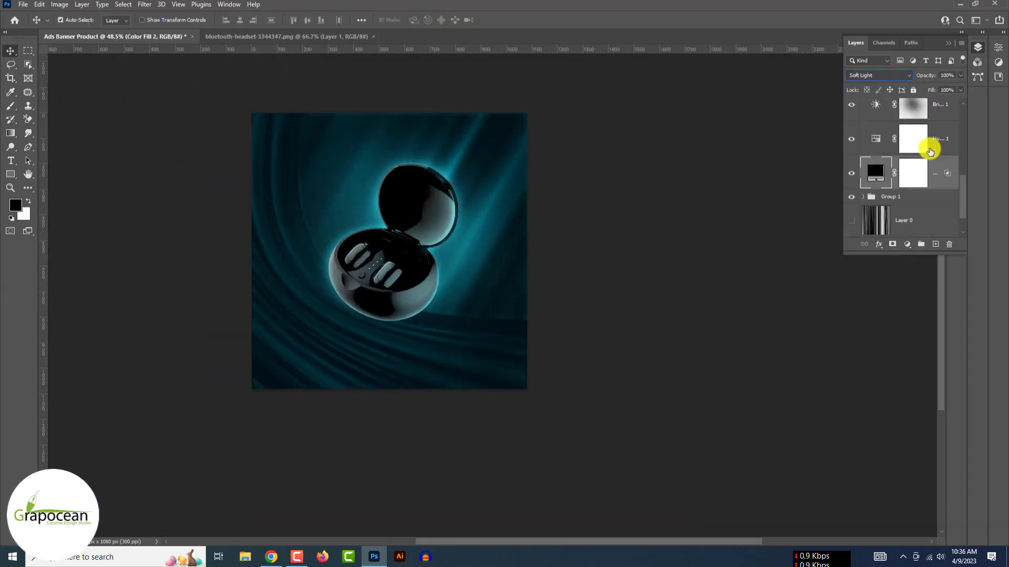
{"action": "left_click", "coordinate": [883, 75]}
{"action": "key", "text": "Down"}
{"action": "key", "text": "Down"}
{"action": "key", "text": "Down"}
{"action": "key", "text": "Down"}
{"action": "key", "text": "Down"}
{"action": "key", "text": "Down"}
{"action": "key", "text": "Down"}
{"action": "key", "text": "Down"}
{"action": "key", "text": "Down"}
{"action": "left_click", "coordinate": [736, 276]}
- Toggle Color Fill 1, Layer 0, the adjustment layers and Exposure 2 to compare results
{"action": "left_click", "coordinate": [851, 222]}
{"action": "left_click", "coordinate": [852, 222]}
{"action": "left_click", "coordinate": [852, 186]}
{"action": "left_click", "coordinate": [852, 186]}
{"action": "scroll", "coordinate": [851, 182], "scroll_direction": "up", "scroll_amount": 4}
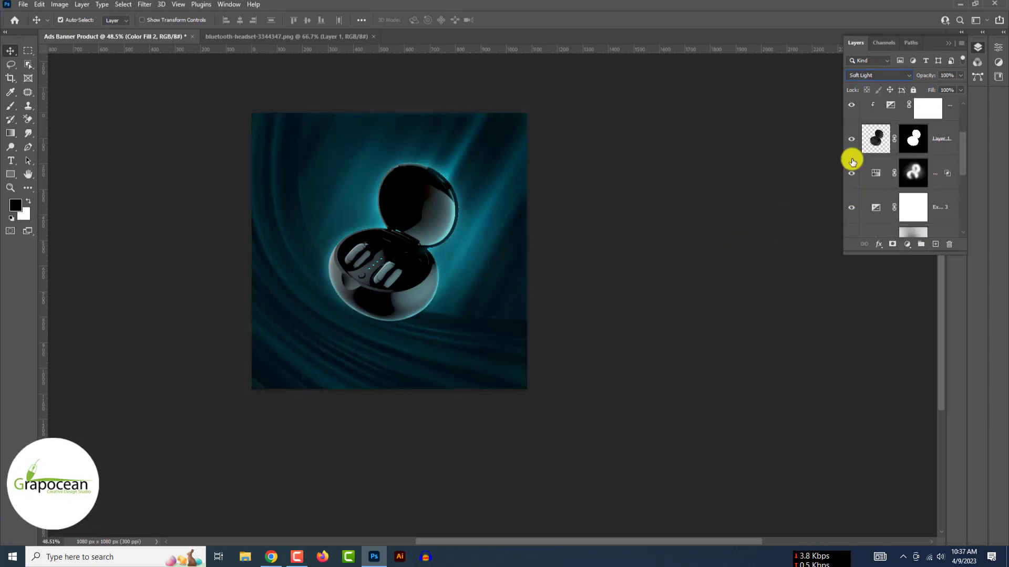
{"action": "left_click", "coordinate": [851, 174]}
{"action": "left_click", "coordinate": [851, 173]}
{"action": "left_click", "coordinate": [852, 107]}
{"action": "left_click", "coordinate": [851, 108]}
- Set Exposure 2 to Darker Color blending and hide it
{"action": "left_click", "coordinate": [949, 109]}
{"action": "left_click", "coordinate": [883, 77]}
{"action": "key", "text": "Down"}
{"action": "key", "text": "Down"}
{"action": "key", "text": "Down"}
{"action": "key", "text": "Down"}
{"action": "key", "text": "Down"}
{"action": "key", "text": "Down"}
{"action": "key", "text": "Down"}
{"action": "key", "text": "Down"}
{"action": "key", "text": "Down"}
{"action": "key", "text": "Down"}
{"action": "key", "text": "Down"}
{"action": "key", "text": "Down"}
{"action": "key", "text": "Down"}
{"action": "key", "text": "Down"}
{"action": "key", "text": "Down"}
{"action": "key", "text": "Down"}
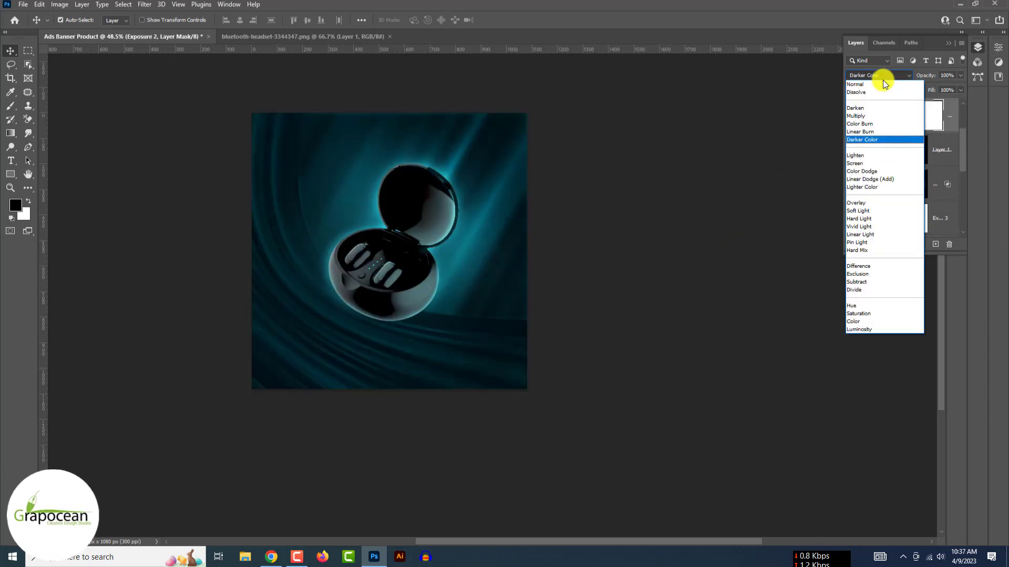
{"action": "key", "text": "Up"}
{"action": "key", "text": "Up"}
{"action": "key", "text": "Up"}
{"action": "key", "text": "Up"}
{"action": "key", "text": "Up"}
{"action": "key", "text": "Up"}
{"action": "key", "text": "Up"}
{"action": "key", "text": "Up"}
{"action": "key", "text": "Up"}
{"action": "key", "text": "Up"}
{"action": "left_click", "coordinate": [809, 157]}
{"action": "left_click", "coordinate": [851, 116]}
{"action": "scroll", "coordinate": [610, 390], "scroll_direction": "down", "scroll_amount": 7}
{"action": "scroll", "coordinate": [392, 309], "scroll_direction": "up", "scroll_amount": 12}
- Set the Hue/Saturation 2 copy layer to Linear Dodge (Add)
{"action": "left_click", "coordinate": [891, 116]}
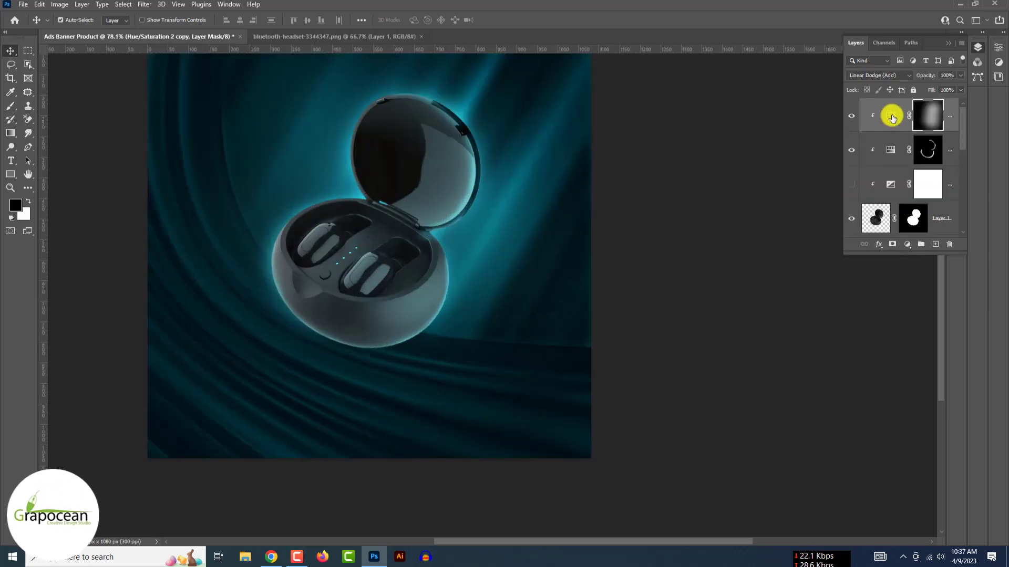
{"action": "left_click", "coordinate": [891, 77]}
{"action": "key", "text": "Up"}
{"action": "key", "text": "Up"}
{"action": "key", "text": "Up"}
{"action": "key", "text": "Up"}
{"action": "key", "text": "Up"}
{"action": "key", "text": "Down"}
{"action": "key", "text": "Down"}
{"action": "key", "text": "Down"}
{"action": "key", "text": "Down"}
{"action": "key", "text": "Down"}
{"action": "key", "text": "Down"}
{"action": "key", "text": "Down"}
{"action": "key", "text": "Down"}
{"action": "key", "text": "Down"}
{"action": "key", "text": "Down"}
{"action": "key", "text": "Down"}
{"action": "key", "text": "Up"}
{"action": "key", "text": "Up"}
{"action": "key", "text": "Up"}
{"action": "key", "text": "Up"}
{"action": "key", "text": "Up"}
{"action": "key", "text": "Up"}
{"action": "key", "text": "Up"}
{"action": "key", "text": "Up"}
{"action": "key", "text": "Up"}
{"action": "key", "text": "Up"}
{"action": "key", "text": "Up"}
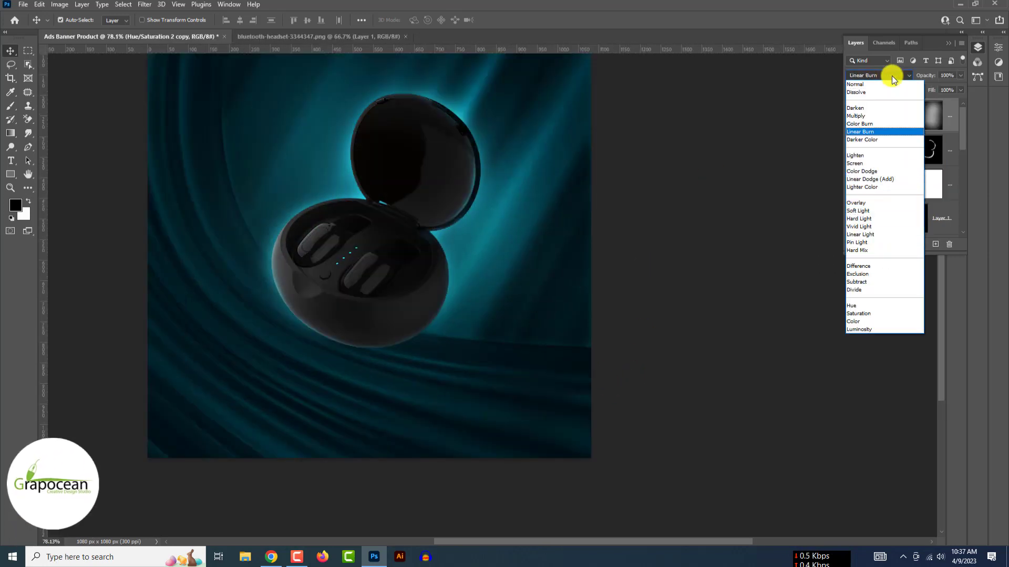
{"action": "key", "text": "Down"}
{"action": "key", "text": "Down"}
{"action": "key", "text": "Down"}
{"action": "key", "text": "Down"}
{"action": "key", "text": "Down"}
{"action": "key", "text": "Return"}
- Try a different blend mode on the exposure layer, then keep the original
{"action": "left_click", "coordinate": [891, 184]}
{"action": "left_click", "coordinate": [881, 76]}
{"action": "key", "text": "Down"}
{"action": "key", "text": "Down"}
{"action": "key", "text": "Down"}
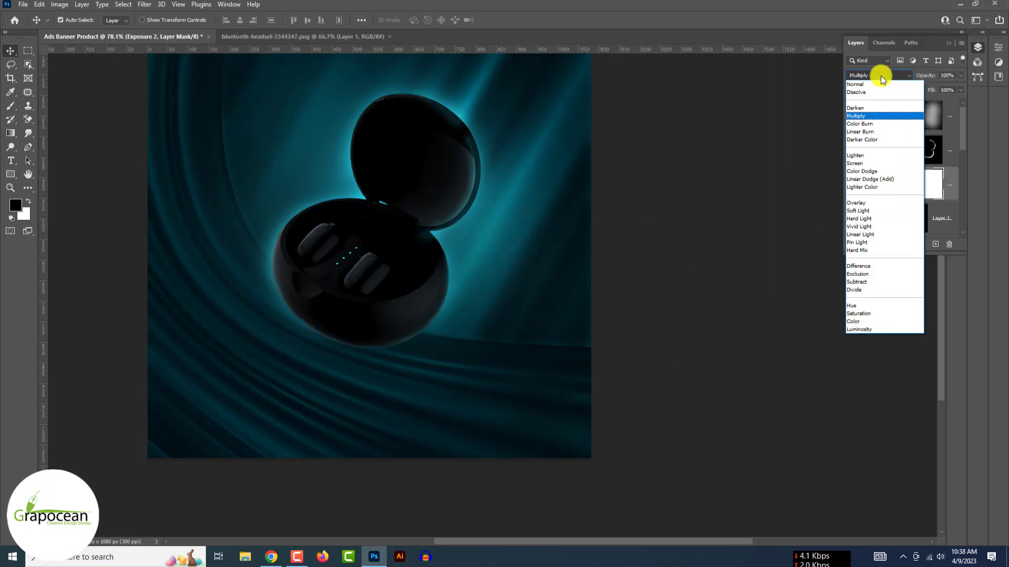
{"action": "key", "text": "Up"}
{"action": "key", "text": "Up"}
{"action": "key", "text": "Up"}
{"action": "left_click", "coordinate": [670, 243]}
{"action": "scroll", "coordinate": [671, 243], "scroll_direction": "down", "scroll_amount": 3}
- Paint white with a larger brush into the Hue/Saturation 3 mask around the case and lid
{"action": "left_click", "coordinate": [365, 206]}
{"action": "left_click", "coordinate": [850, 222]}
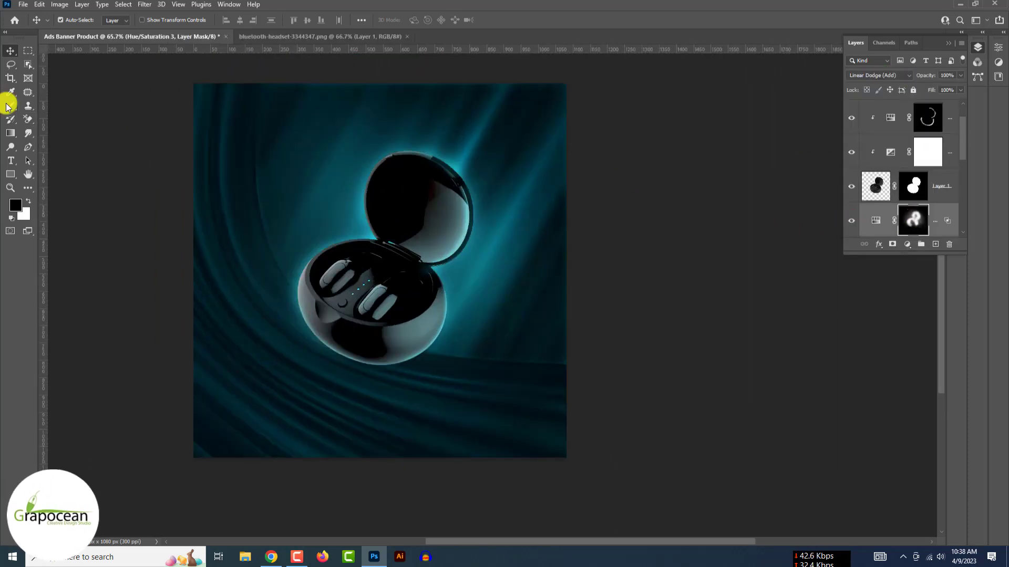
{"action": "key", "text": "]"}
{"action": "key", "text": "]"}
{"action": "key", "text": "]"}
{"action": "key", "text": "]"}
{"action": "key", "text": "]"}
{"action": "key", "text": "]"}
{"action": "key", "text": "]"}
{"action": "key", "text": "x"}
{"action": "left_click", "coordinate": [363, 185]}
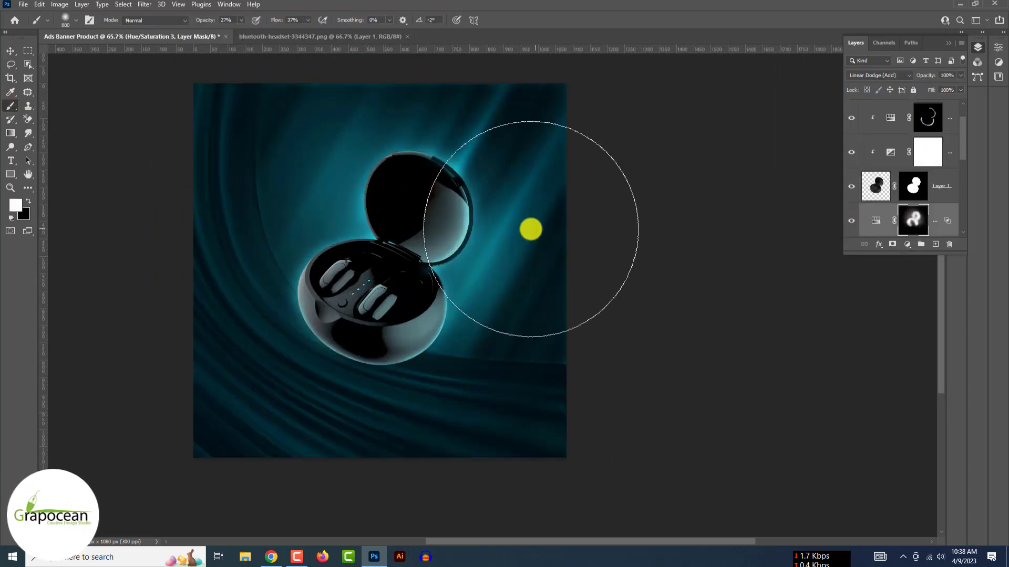
{"action": "left_click", "coordinate": [531, 229]}
{"action": "left_click", "coordinate": [380, 266]}
{"action": "scroll", "coordinate": [578, 331], "scroll_direction": "down", "scroll_amount": 3}
{"action": "scroll", "coordinate": [419, 331], "scroll_direction": "up", "scroll_amount": 3}
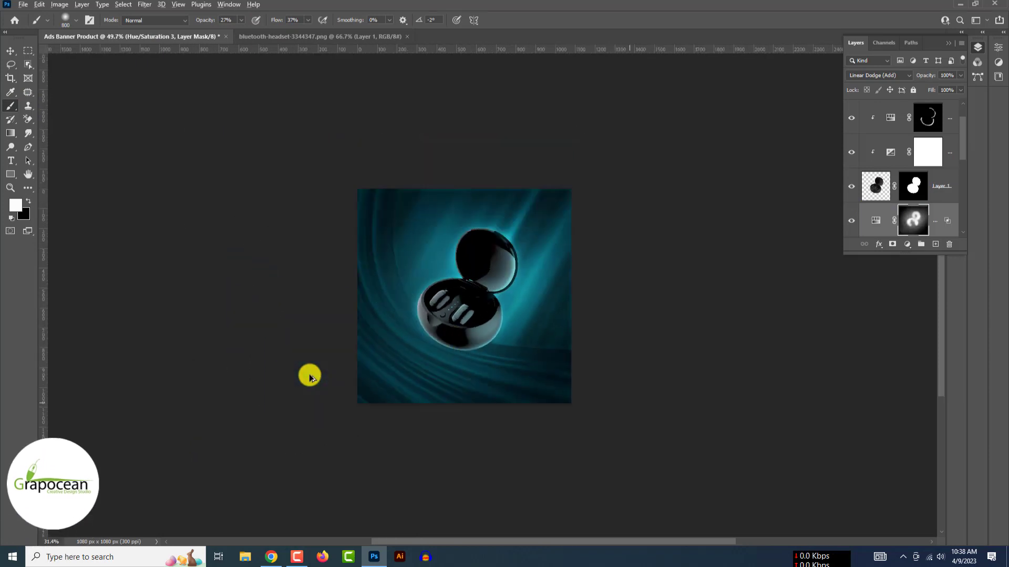
{"action": "scroll", "coordinate": [310, 375], "scroll_direction": "down", "scroll_amount": 5}
{"action": "scroll", "coordinate": [310, 375], "scroll_direction": "up", "scroll_amount": 4}
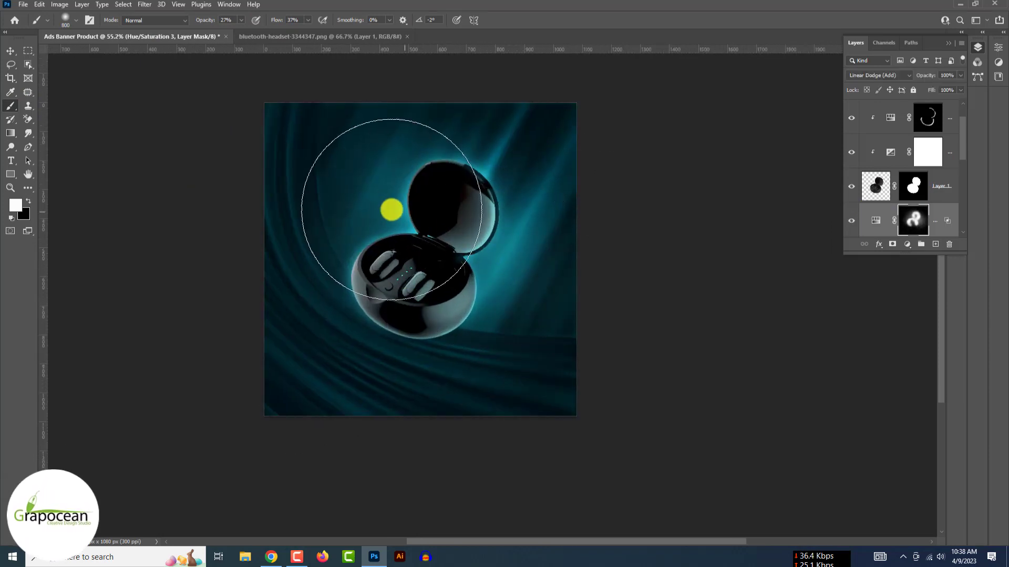
- Set the Hue/Saturation 3 glow layer to Linear Dodge (Add)
{"action": "left_click", "coordinate": [884, 75]}
{"action": "key", "text": "Down"}
{"action": "key", "text": "Down"}
{"action": "key", "text": "Down"}
{"action": "key", "text": "Down"}
{"action": "key", "text": "Down"}
{"action": "key", "text": "Down"}
{"action": "key", "text": "Down"}
{"action": "key", "text": "Down"}
{"action": "key", "text": "Down"}
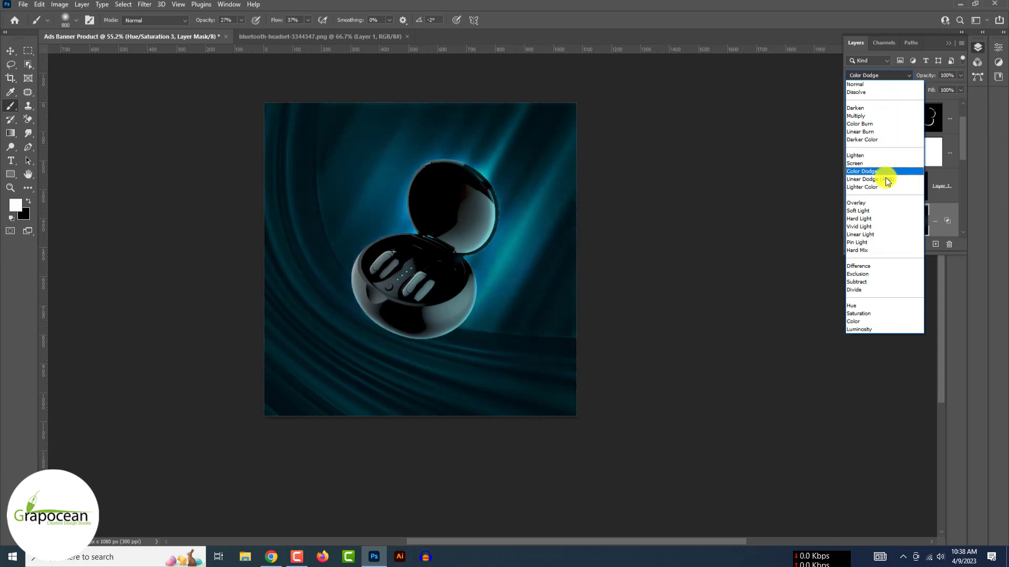
{"action": "left_click", "coordinate": [885, 179]}
- With the Move tool, select Layer 1 holding the earbuds case
{"action": "key", "text": "v"}
{"action": "left_click", "coordinate": [133, 266]}
{"action": "scroll", "coordinate": [133, 267], "scroll_direction": "up", "scroll_amount": 1}
{"action": "left_click", "coordinate": [457, 277]}
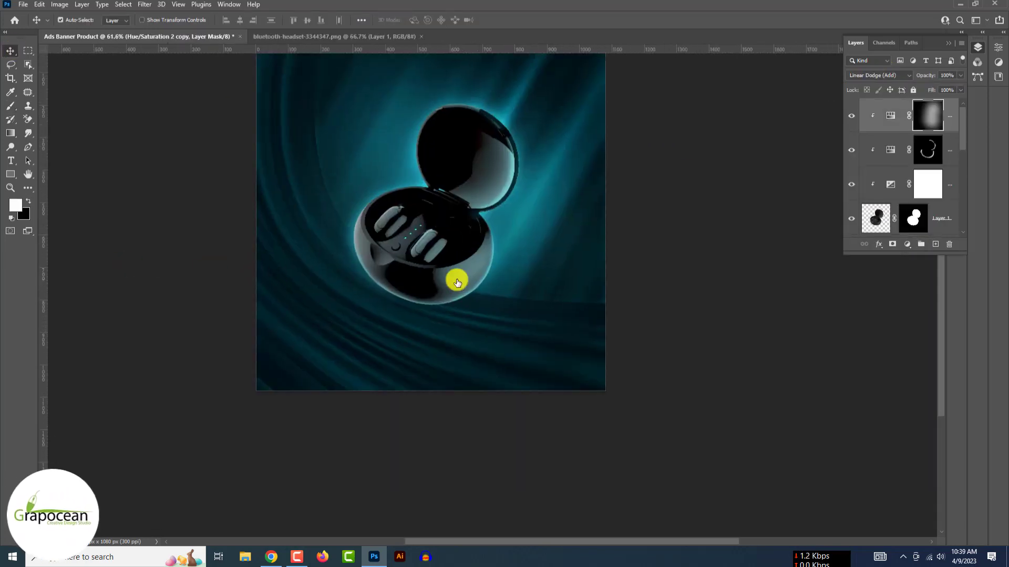
{"action": "scroll", "coordinate": [908, 214], "scroll_direction": "down", "scroll_amount": 1}
{"action": "left_click", "coordinate": [851, 221]}
{"action": "left_click", "coordinate": [852, 221]}
{"action": "scroll", "coordinate": [924, 218], "scroll_direction": "up", "scroll_amount": 2}
{"action": "left_click", "coordinate": [925, 218]}
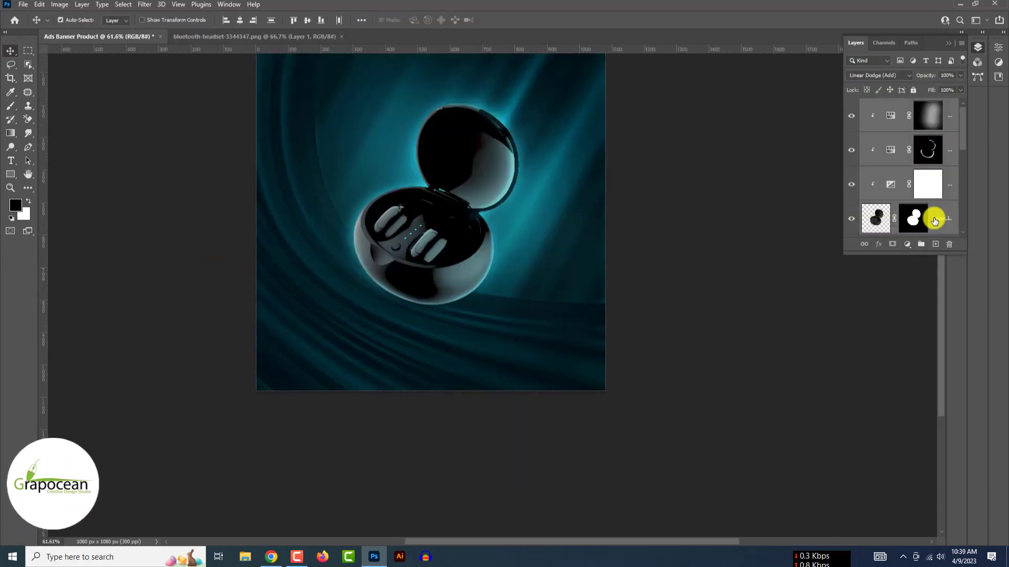
- Duplicate the earbuds case layer, abandoning a trial horizontal flip
{"action": "key", "text": "ctrl+j"}
{"action": "left_click", "coordinate": [925, 218]}
{"action": "key", "text": "ctrl+t"}
{"action": "right_click", "coordinate": [428, 277]}
{"action": "left_click", "coordinate": [475, 482]}
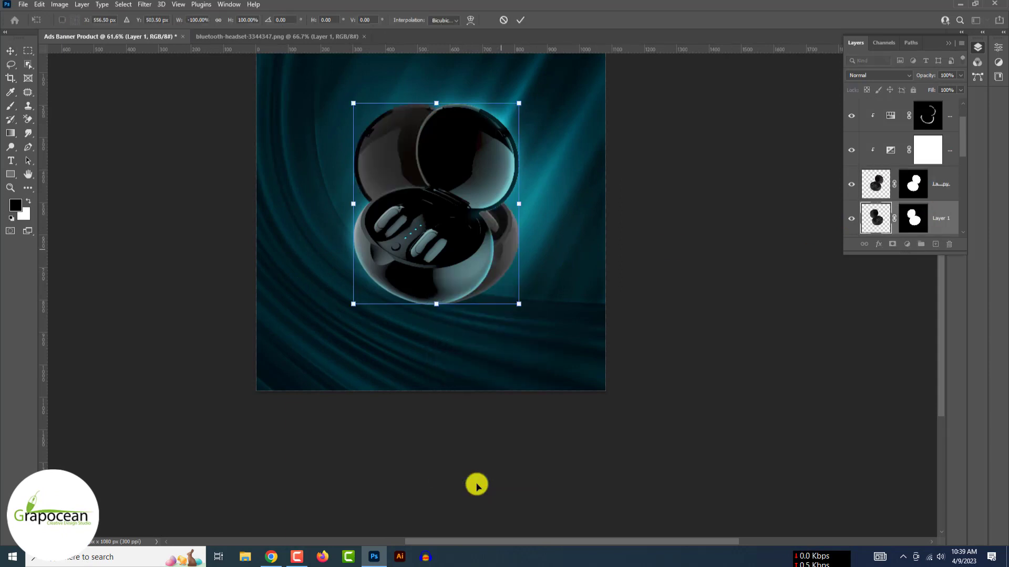
{"action": "key", "text": "Escape"}
- Make a smart-object copy of the case, flip it upside down and move it below the original
{"action": "scroll", "coordinate": [893, 157], "scroll_direction": "up", "scroll_amount": 1}
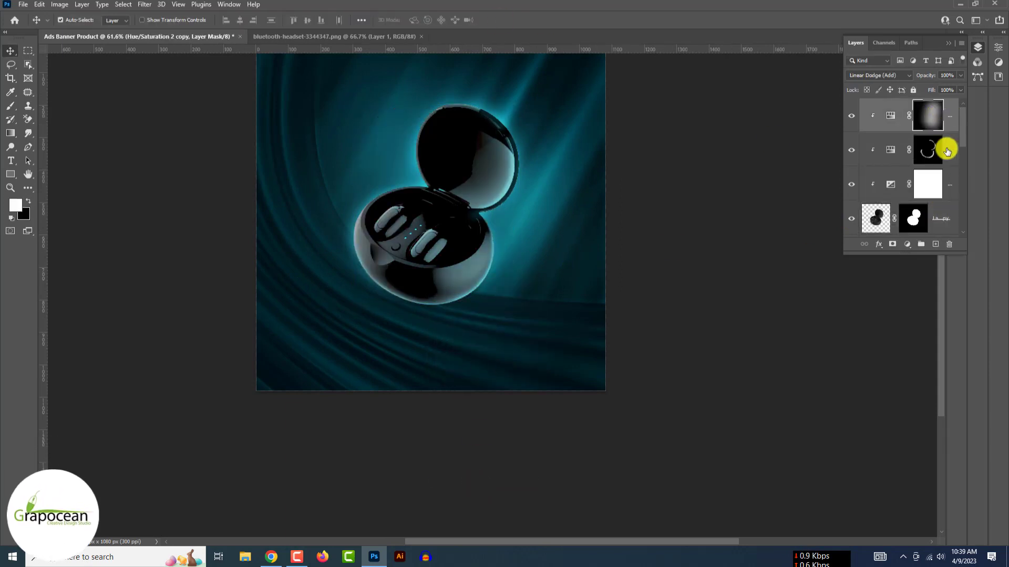
{"action": "right_click", "coordinate": [940, 220]}
{"action": "left_click", "coordinate": [851, 227]}
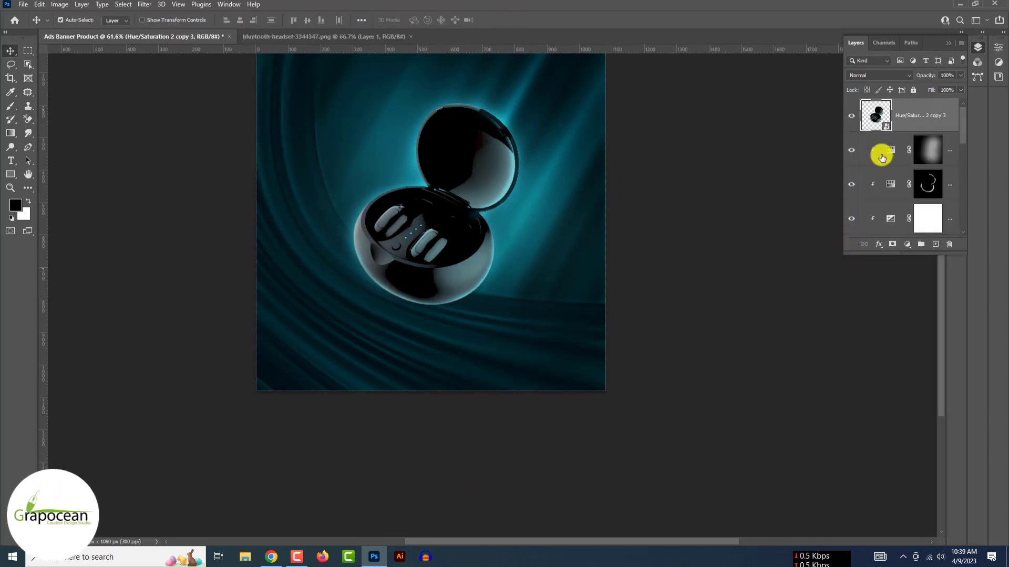
{"action": "key", "text": "ctrl+t"}
{"action": "right_click", "coordinate": [462, 224]}
{"action": "left_click", "coordinate": [486, 418]}
{"action": "right_click", "coordinate": [443, 261]}
{"action": "left_click", "coordinate": [473, 463]}
{"action": "left_click_drag", "start_coordinate": [453, 185], "coordinate": [437, 351]}
{"action": "right_click", "coordinate": [419, 336]}
{"action": "left_click", "coordinate": [450, 529]}
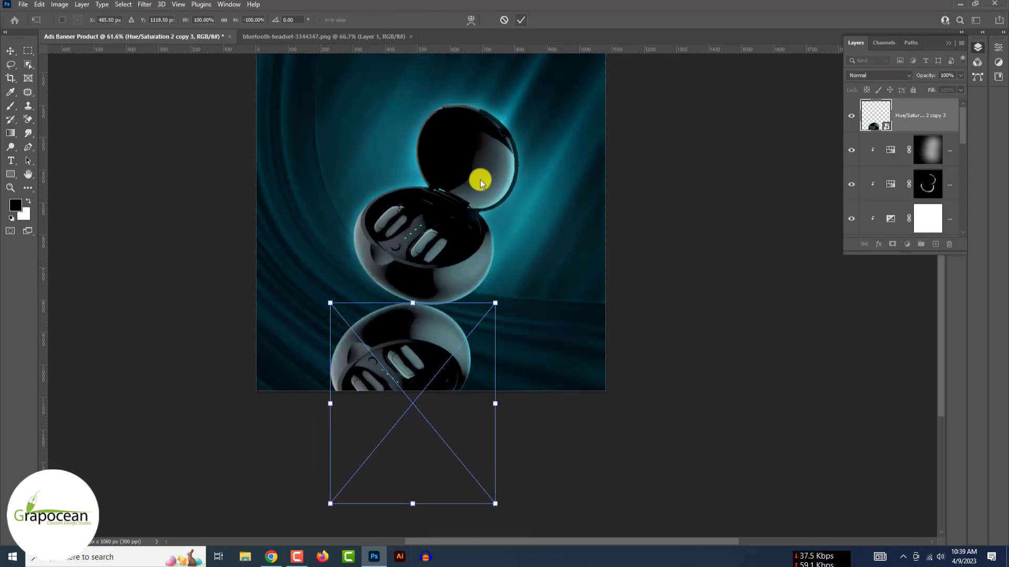
{"action": "left_click", "coordinate": [520, 20]}
- Rotate the reflection about 43 degrees and reposition it up and left under the case
{"action": "left_click", "coordinate": [39, 4]}
{"action": "left_click", "coordinate": [83, 210]}
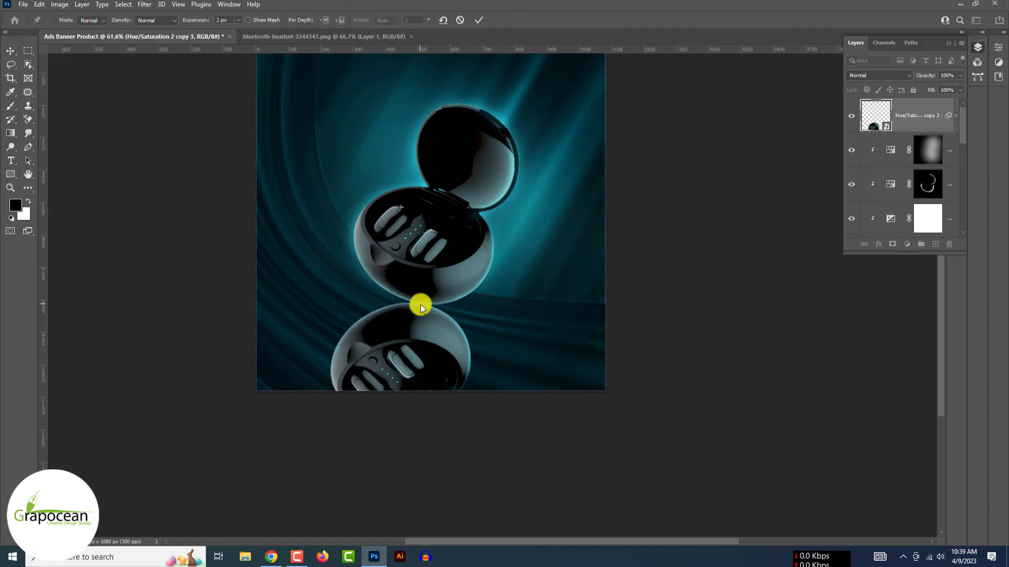
{"action": "left_click", "coordinate": [333, 384]}
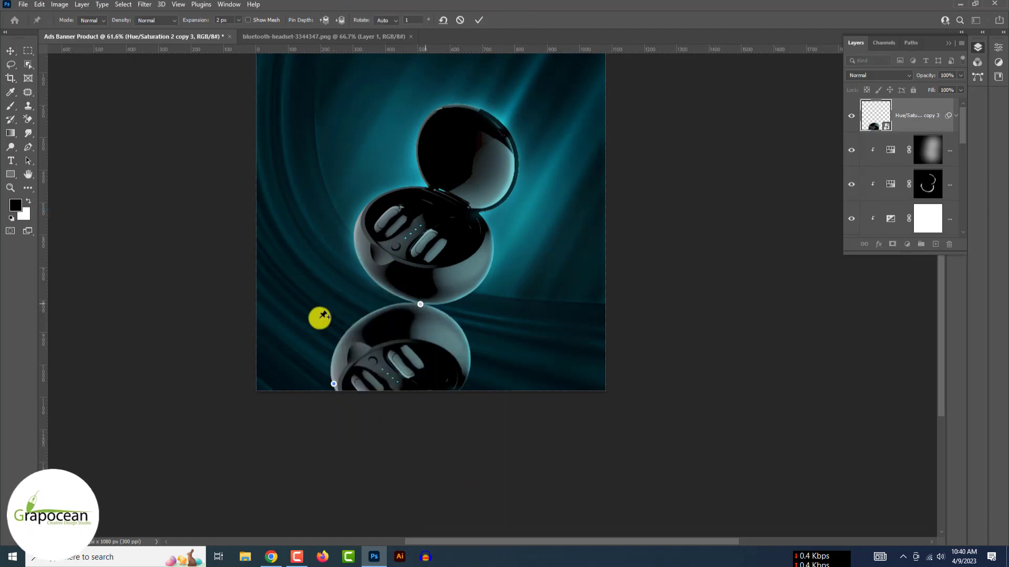
{"action": "left_click_drag", "start_coordinate": [332, 384], "coordinate": [308, 306]}
{"action": "key", "text": "ctrl+z"}
{"action": "left_click", "coordinate": [459, 21]}
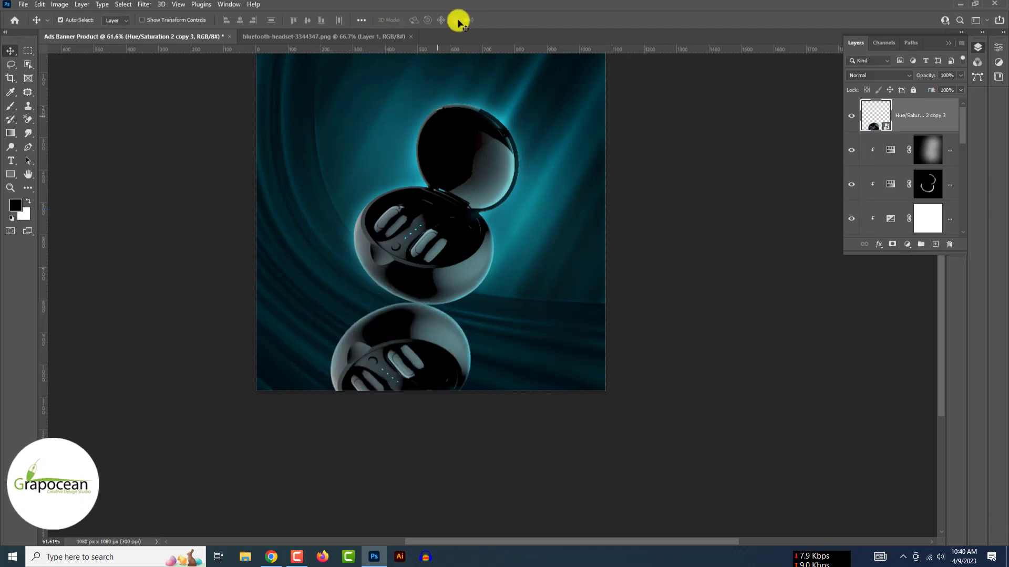
{"action": "key", "text": "ctrl+t"}
{"action": "left_click_drag", "start_coordinate": [507, 296], "coordinate": [554, 388]}
{"action": "left_click_drag", "start_coordinate": [445, 387], "coordinate": [361, 333]}
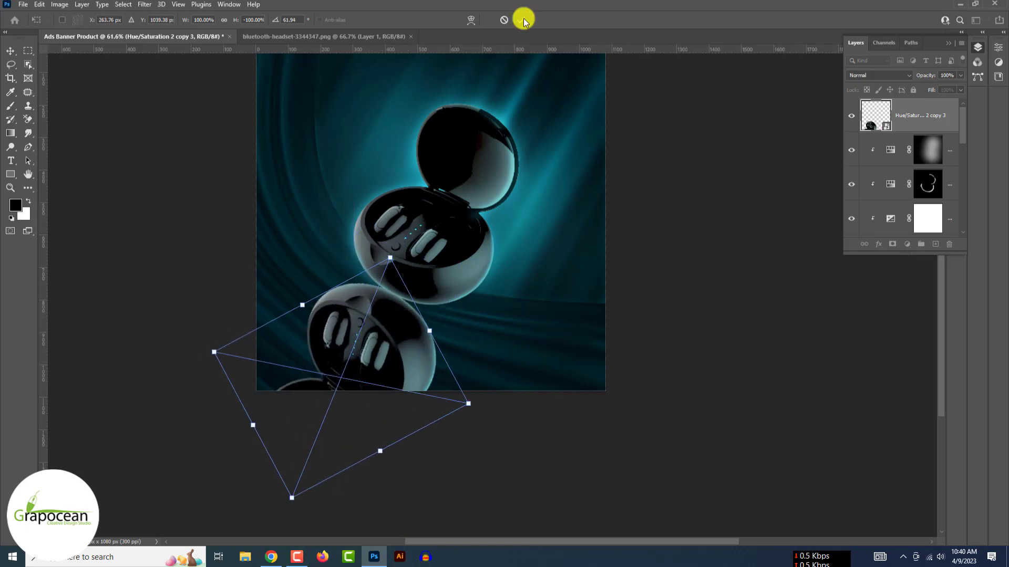
{"action": "left_click", "coordinate": [521, 20]}
- Apply a Puppet Warp, then fit a Perspective Warp grid over the reflection's corners
{"action": "left_click", "coordinate": [40, 4]}
{"action": "left_click", "coordinate": [83, 210]}
{"action": "left_click", "coordinate": [40, 5]}
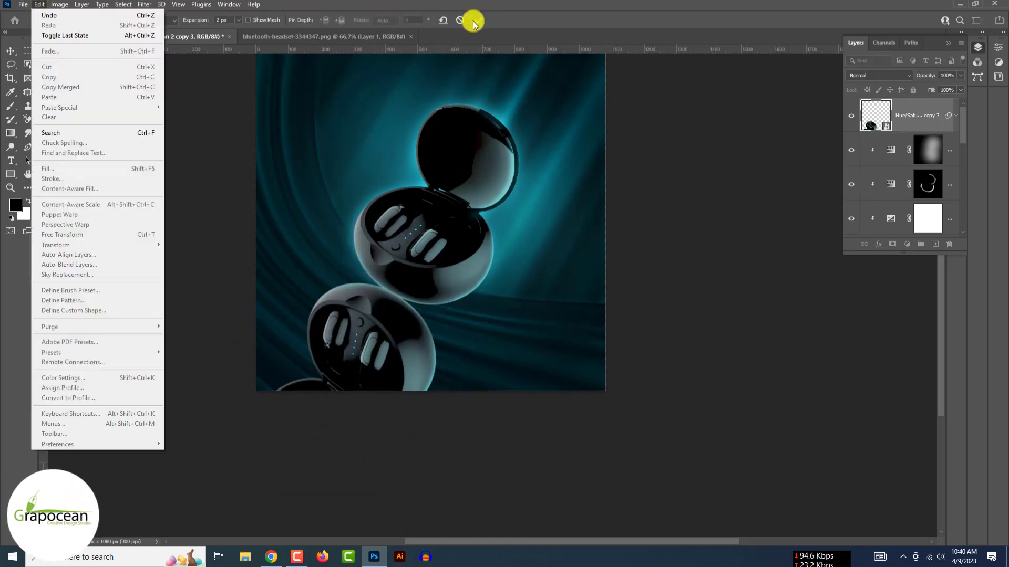
{"action": "left_click", "coordinate": [475, 20]}
{"action": "left_click", "coordinate": [39, 5]}
{"action": "left_click", "coordinate": [84, 225]}
{"action": "left_click_drag", "start_coordinate": [285, 249], "coordinate": [440, 453]}
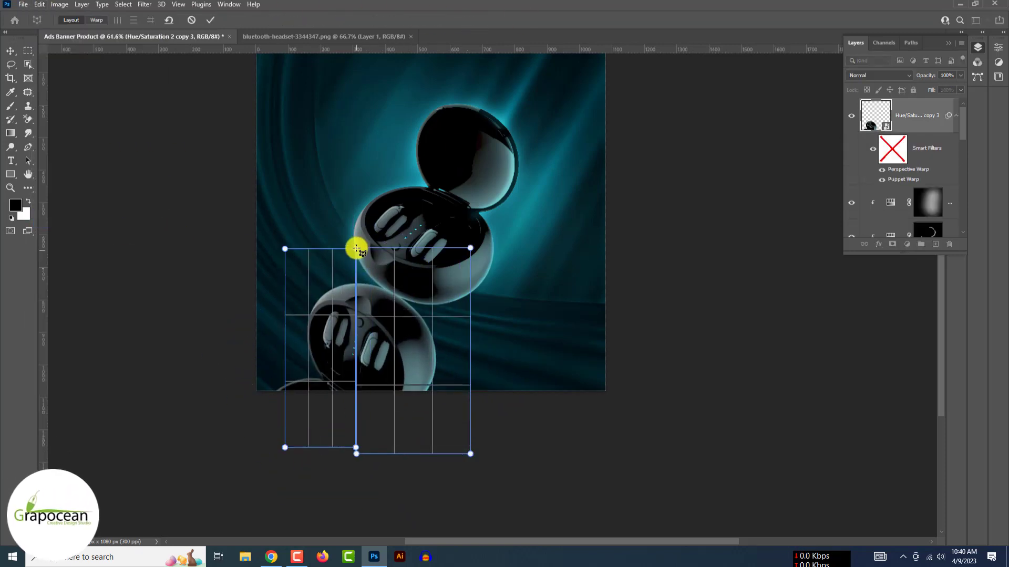
{"action": "left_click_drag", "start_coordinate": [288, 376], "coordinate": [309, 376]}
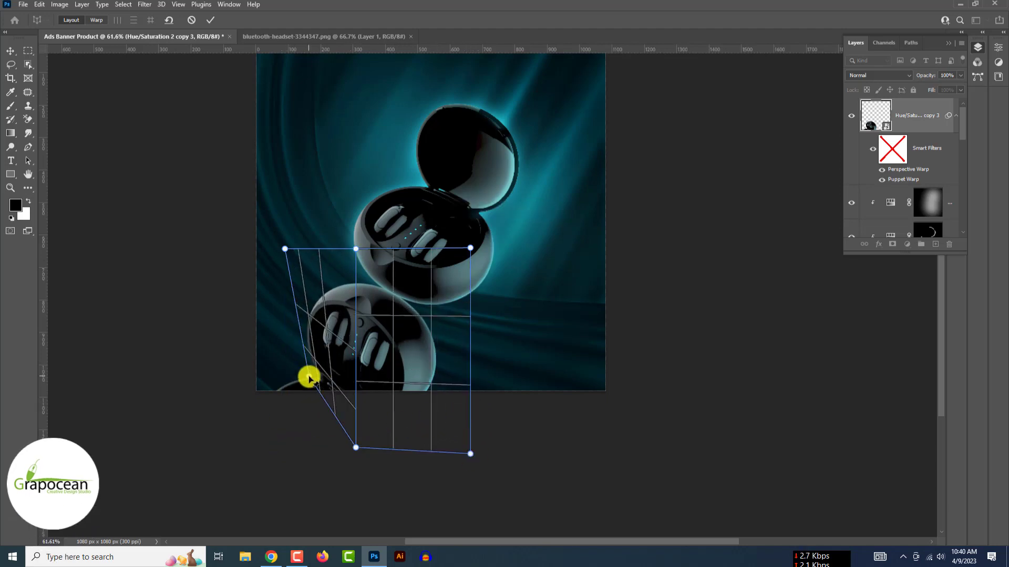
{"action": "left_click_drag", "start_coordinate": [285, 249], "coordinate": [310, 269]}
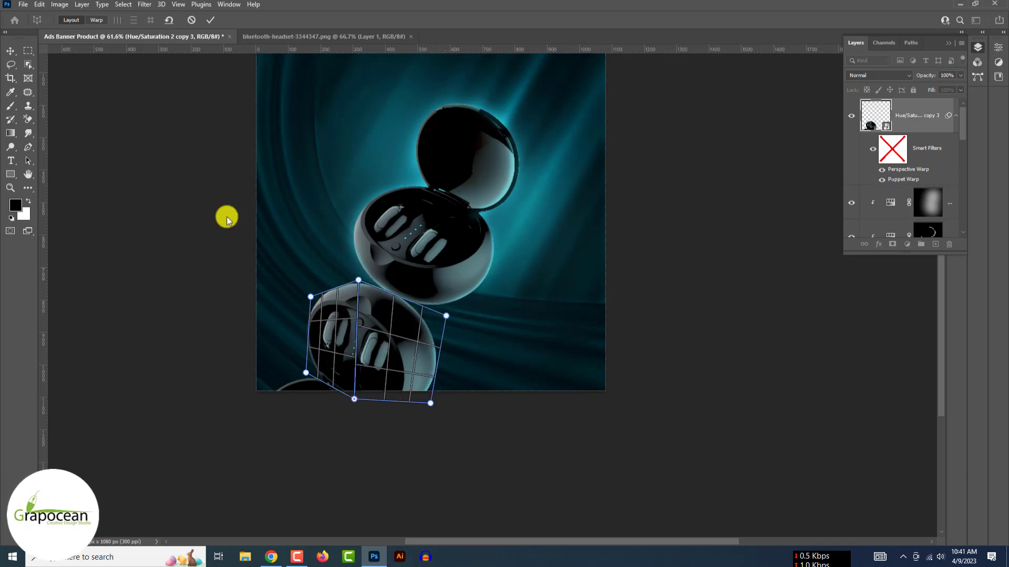
{"action": "left_click_drag", "start_coordinate": [314, 294], "coordinate": [377, 289]}
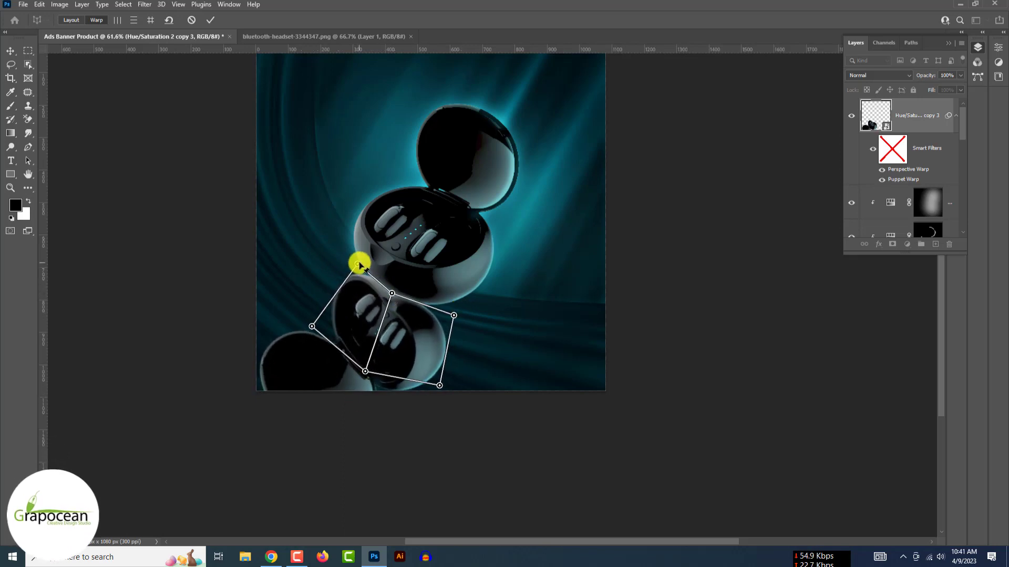
{"action": "left_click_drag", "start_coordinate": [453, 315], "coordinate": [471, 315]}
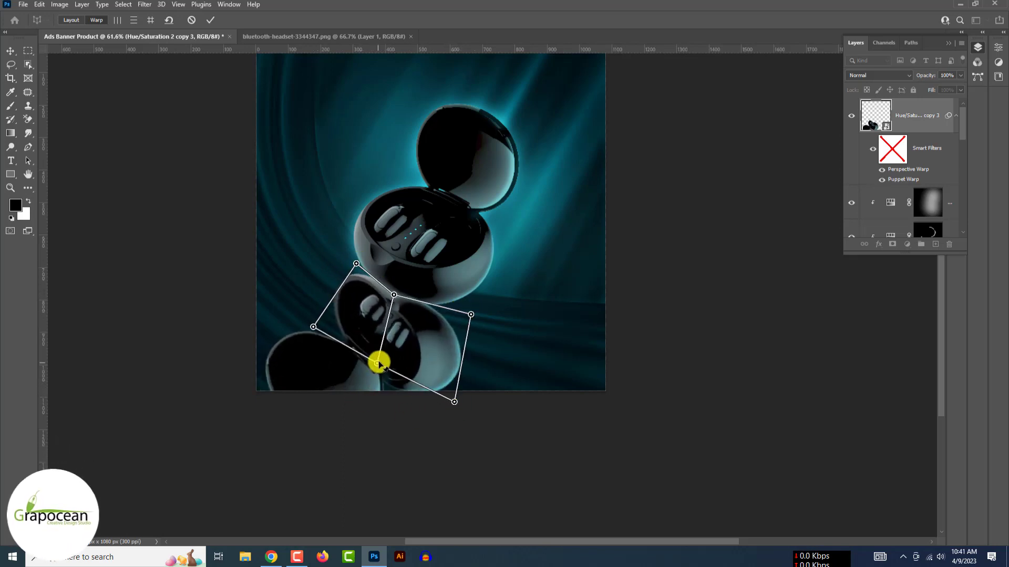
{"action": "left_click_drag", "start_coordinate": [368, 367], "coordinate": [367, 382]}
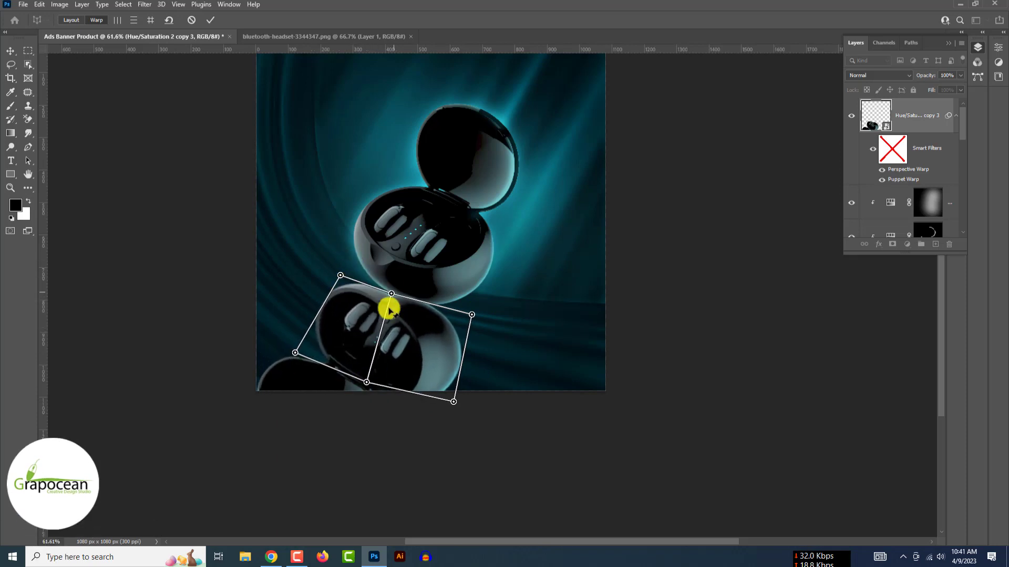
{"action": "left_click_drag", "start_coordinate": [391, 293], "coordinate": [394, 283]}
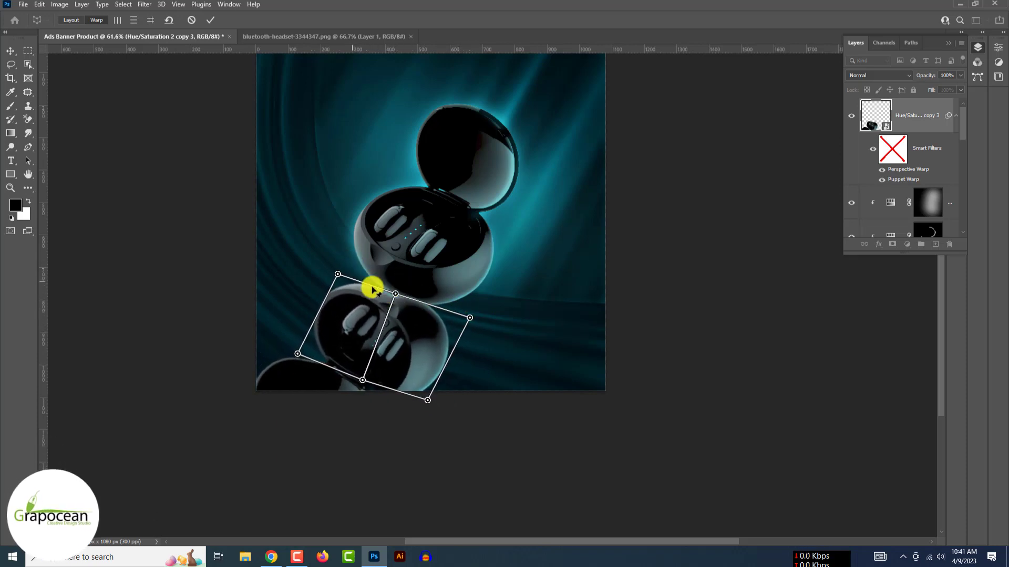
- Place the reflection layer above Layer 1 and refine its perspective warp to angle it
{"action": "left_click_drag", "start_coordinate": [913, 120], "coordinate": [900, 210]}
{"action": "double_click", "coordinate": [912, 188]}
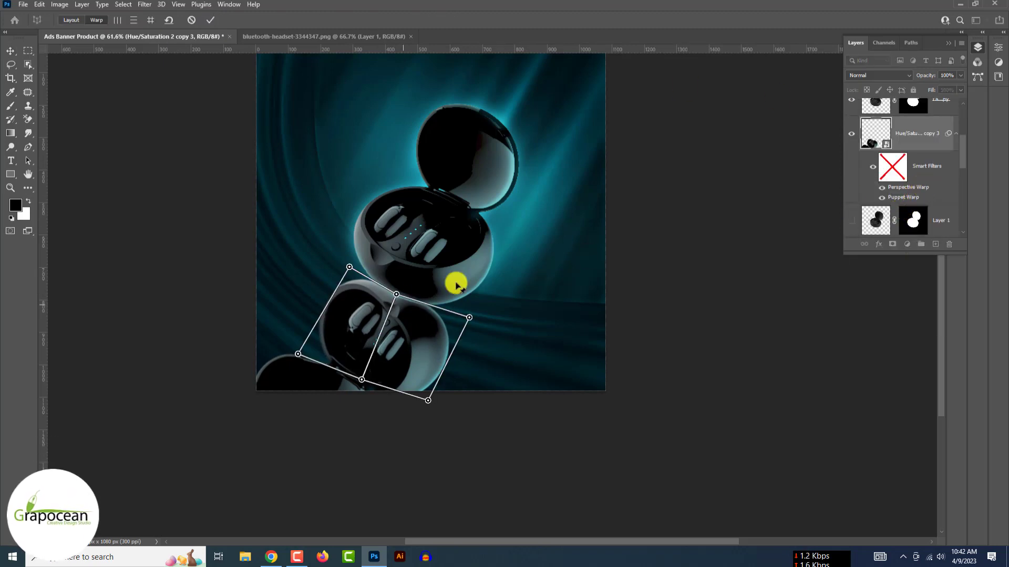
{"action": "left_click_drag", "start_coordinate": [433, 400], "coordinate": [431, 401]}
{"action": "left_click_drag", "start_coordinate": [366, 373], "coordinate": [361, 378]}
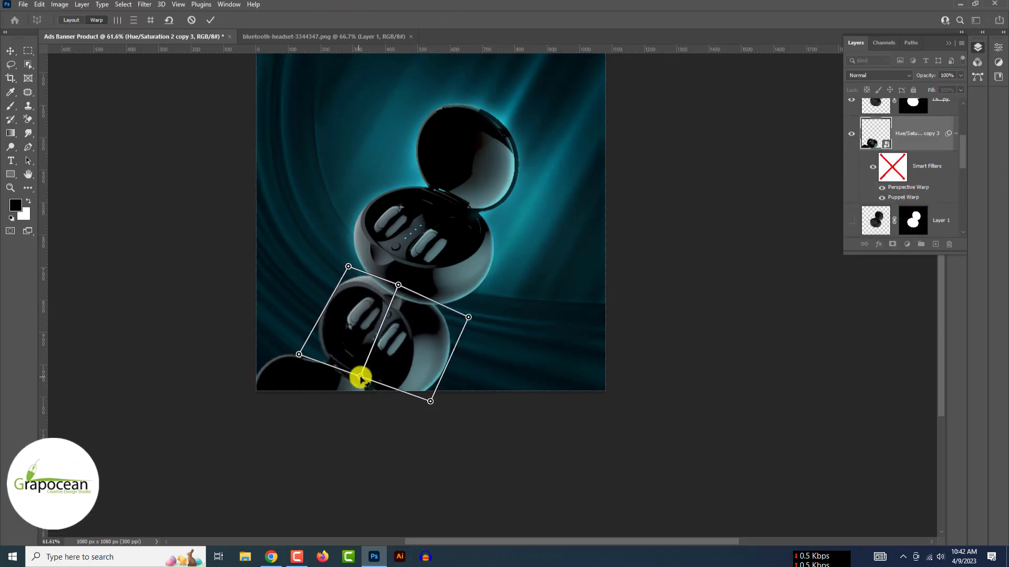
{"action": "left_click_drag", "start_coordinate": [299, 355], "coordinate": [337, 346]}
{"action": "mouse_move", "coordinate": [430, 400]}
{"action": "left_mouse_down"}
{"action": "mouse_move", "coordinate": [443, 400]}
{"action": "mouse_move", "coordinate": [427, 401]}
{"action": "left_mouse_up"}
{"action": "mouse_move", "coordinate": [370, 376]}
{"action": "left_mouse_down"}
{"action": "mouse_move", "coordinate": [387, 379]}
{"action": "mouse_move", "coordinate": [375, 370]}
{"action": "left_mouse_up"}
{"action": "left_click_drag", "start_coordinate": [427, 401], "coordinate": [445, 392]}
{"action": "left_click_drag", "start_coordinate": [393, 284], "coordinate": [391, 286]}
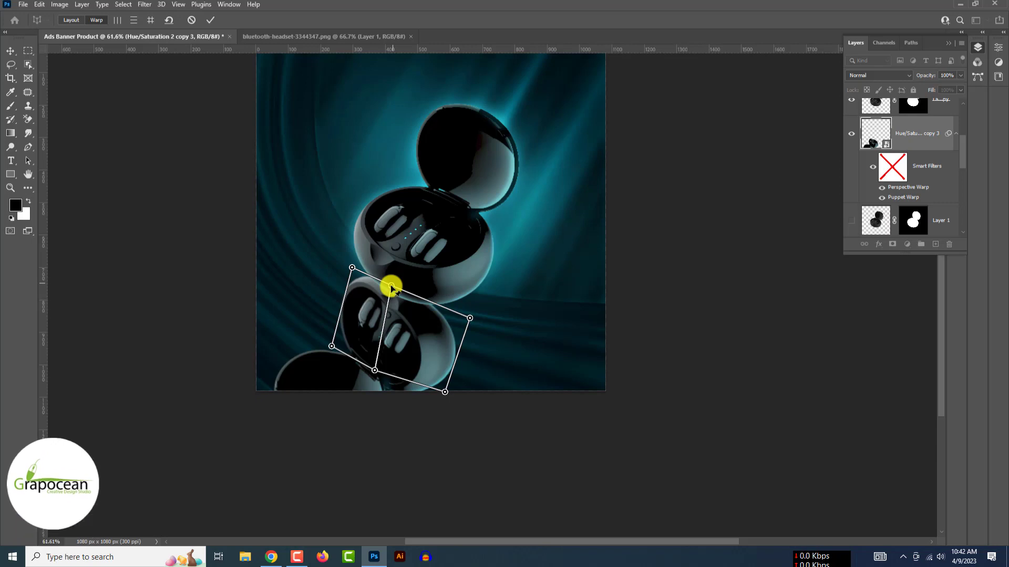
{"action": "left_click", "coordinate": [210, 20]}
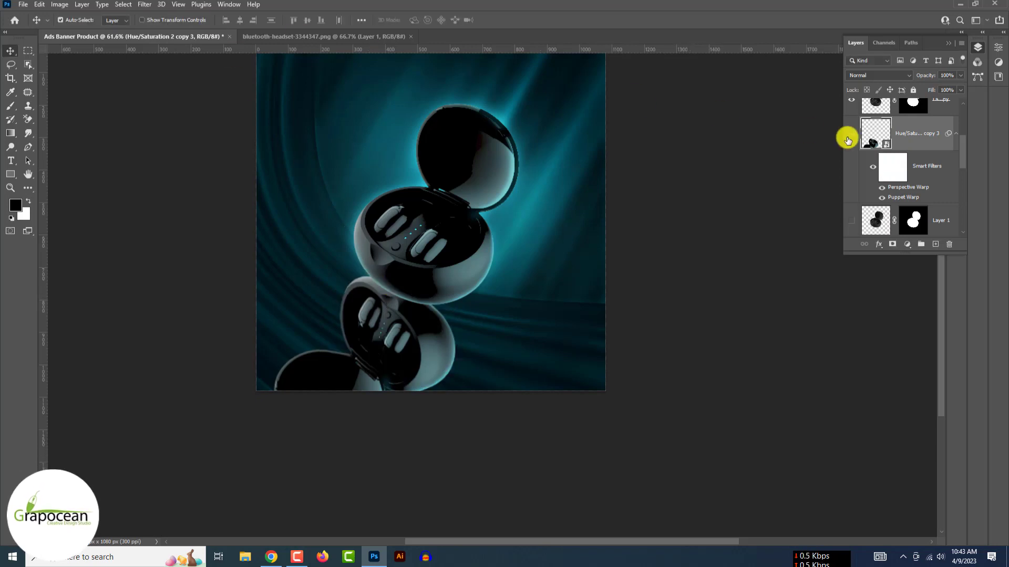
- Set the reflection to Color Dodge and give it an inverted, fully hiding layer mask
{"action": "left_click", "coordinate": [887, 74]}
{"action": "left_click", "coordinate": [881, 172]}
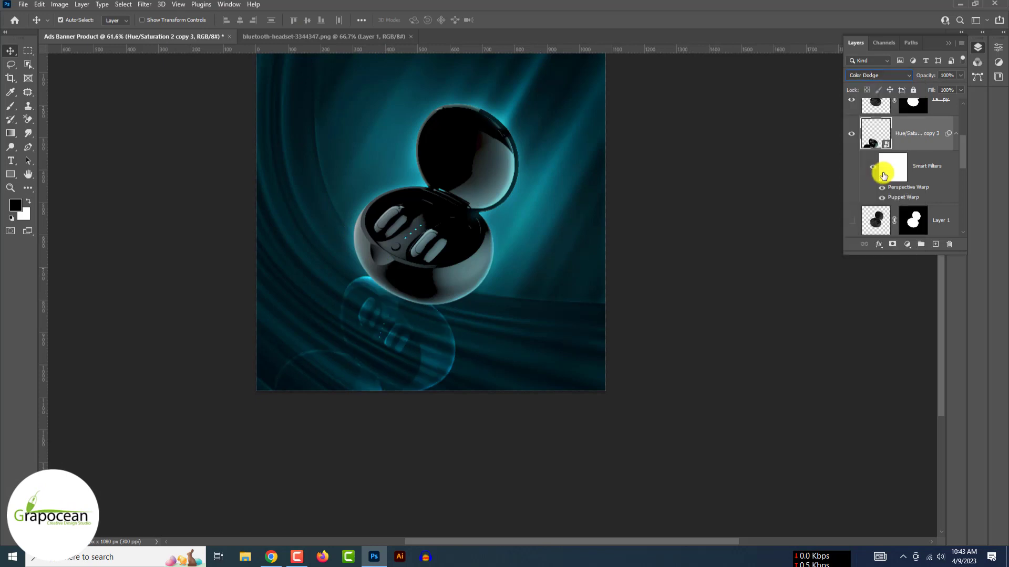
{"action": "left_click", "coordinate": [893, 244]}
{"action": "key", "text": "ctrl+i"}
- Paint on the mask with a flattened 250 px brush to reveal the reflection beneath the case
{"action": "right_click", "coordinate": [10, 106]}
{"action": "left_click", "coordinate": [44, 106]}
{"action": "right_click", "coordinate": [420, 285]}
{"action": "left_click_drag", "start_coordinate": [450, 213], "coordinate": [450, 207]}
{"action": "left_click", "coordinate": [390, 304]}
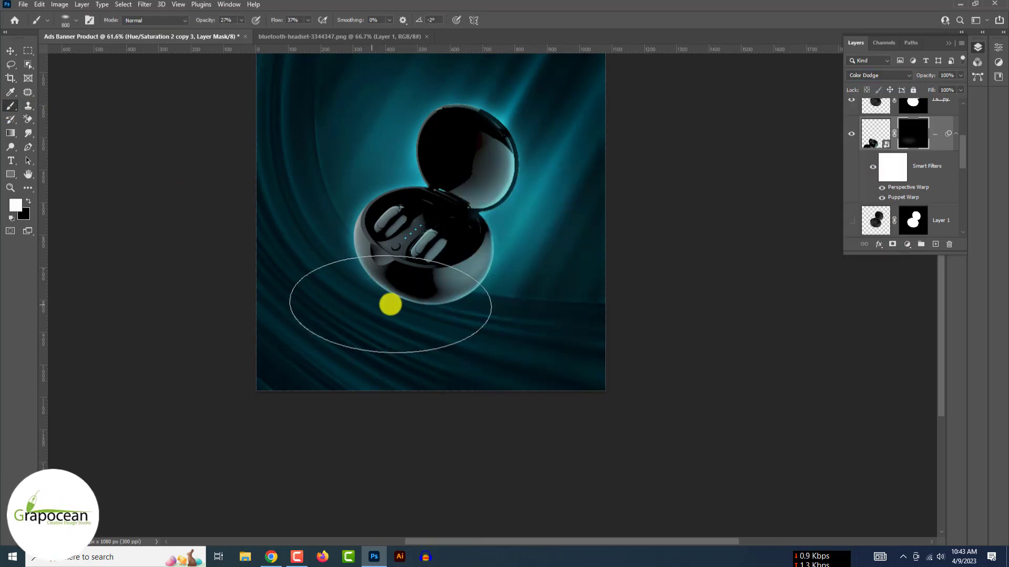
{"action": "left_click", "coordinate": [403, 301]}
{"action": "key", "text": "bracketleft"}
{"action": "key", "text": "bracketleft"}
{"action": "key", "text": "bracketleft"}
{"action": "key", "text": "bracketleft"}
{"action": "key", "text": "bracketleft"}
{"action": "key", "text": "bracketleft"}
{"action": "left_click", "coordinate": [394, 300]}
{"action": "left_click", "coordinate": [452, 319]}
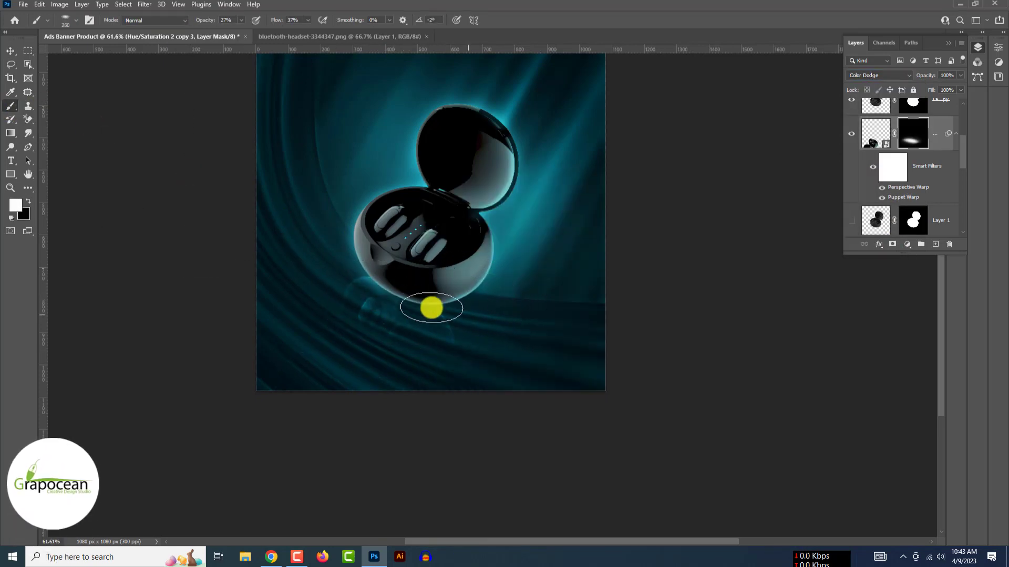
{"action": "scroll", "coordinate": [494, 349], "scroll_direction": "down", "scroll_amount": 3}
- Return the reflection to Normal blending at 48% opacity with its image thumbnail targeted
{"action": "left_click", "coordinate": [889, 76]}
{"action": "left_click", "coordinate": [892, 84]}
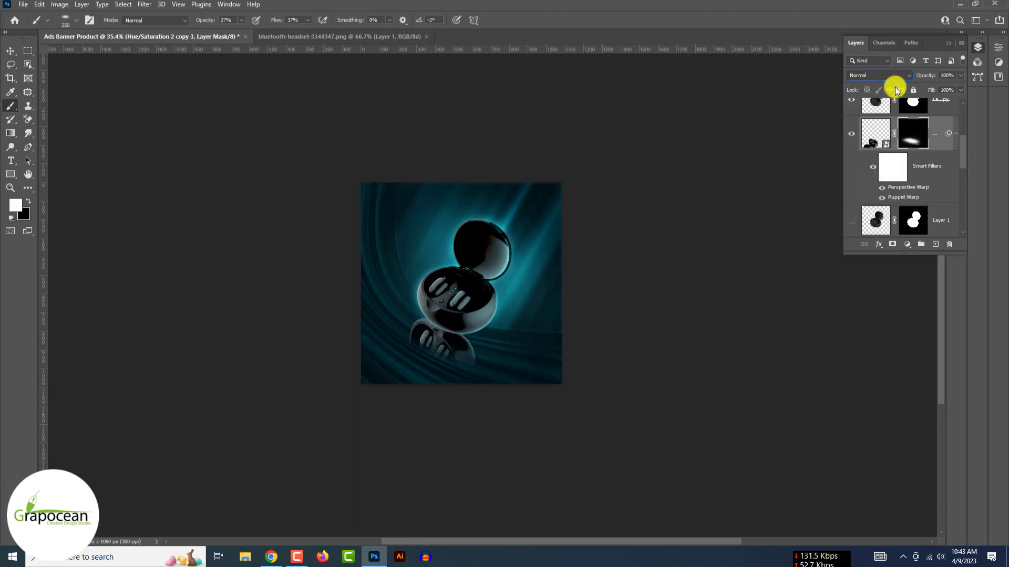
{"action": "scroll", "coordinate": [474, 355], "scroll_direction": "up", "scroll_amount": 3}
{"action": "left_click", "coordinate": [960, 76]}
{"action": "left_click_drag", "start_coordinate": [961, 88], "coordinate": [934, 87]}
{"action": "scroll", "coordinate": [476, 300], "scroll_direction": "down", "scroll_amount": 3}
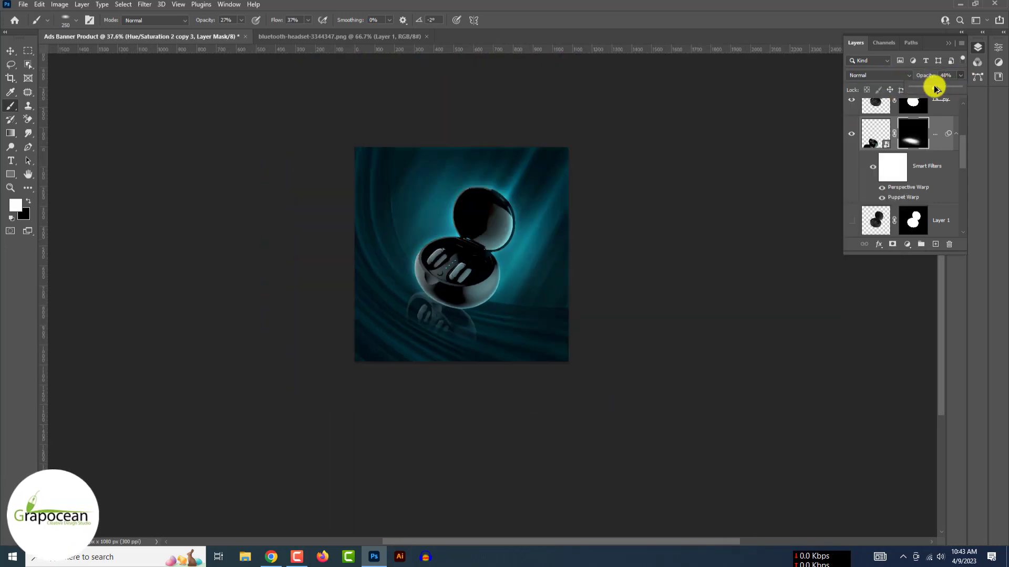
{"action": "left_click", "coordinate": [10, 50]}
{"action": "scroll", "coordinate": [436, 322], "scroll_direction": "up", "scroll_amount": 5}
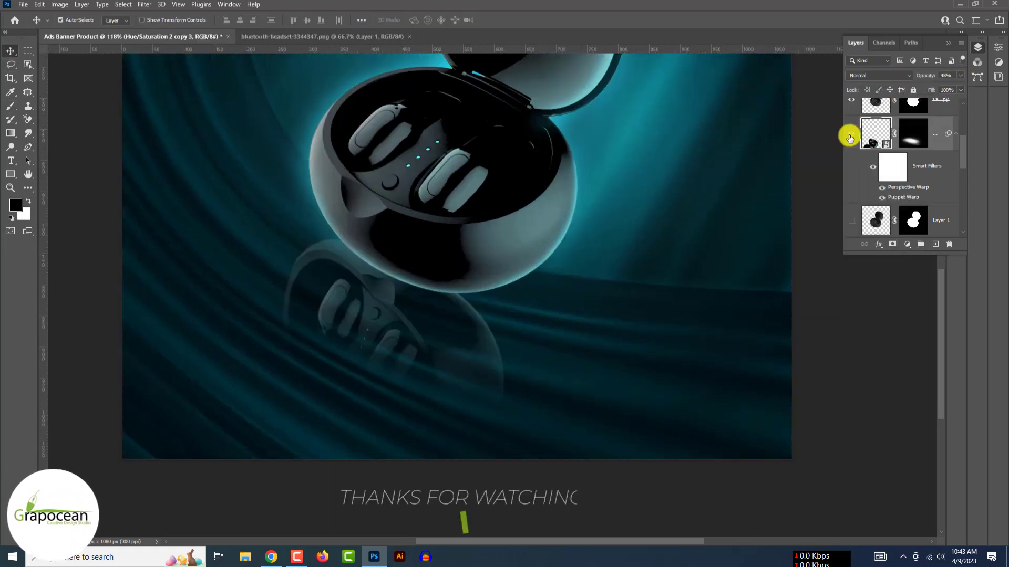
- Add a new empty layer and set up the Brush with a tilted, flattened tip
{"action": "key", "text": "ctrl+shift+alt+n"}
{"action": "key", "text": "b"}
{"action": "right_click", "coordinate": [406, 305]}
{"action": "mouse_move", "coordinate": [451, 200]}
{"action": "left_mouse_down"}
{"action": "mouse_move", "coordinate": [450, 210]}
{"action": "mouse_move", "coordinate": [434, 208]}
{"action": "left_mouse_up"}
- Enlarge the brush to 500 px and paint a soft dark dab over the reflection
{"action": "left_click", "coordinate": [372, 266]}
{"action": "key", "text": "bracketright"}
{"action": "key", "text": "bracketright"}
{"action": "key", "text": "bracketright"}
{"action": "right_click", "coordinate": [390, 275]}
{"action": "left_click", "coordinate": [365, 259]}
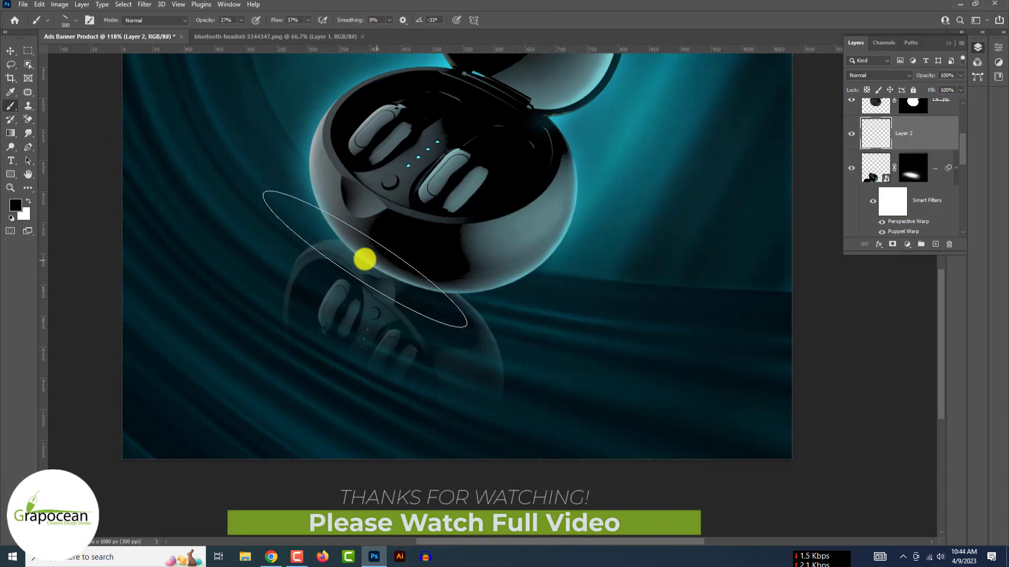
{"action": "mouse_move", "coordinate": [206, 20]}
{"action": "left_mouse_down"}
{"action": "mouse_move", "coordinate": [224, 21]}
{"action": "mouse_move", "coordinate": [205, 21]}
{"action": "left_mouse_up"}
- Set the brush to 48% opacity with lower flow and rotate its tip to -27°
{"action": "left_click", "coordinate": [392, 272]}
{"action": "scroll", "coordinate": [538, 387], "scroll_direction": "down", "scroll_amount": 4}
{"action": "left_click_drag", "start_coordinate": [279, 21], "coordinate": [271, 21]}
{"action": "left_click", "coordinate": [456, 329]}
{"action": "right_click", "coordinate": [470, 333]}
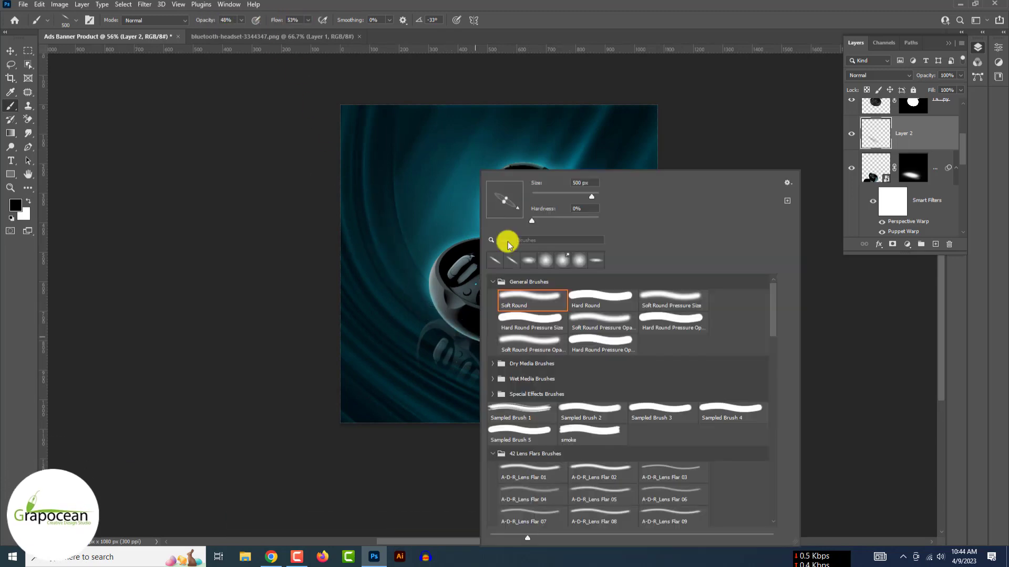
{"action": "left_click_drag", "start_coordinate": [518, 210], "coordinate": [520, 207]}
{"action": "left_click", "coordinate": [460, 329]}
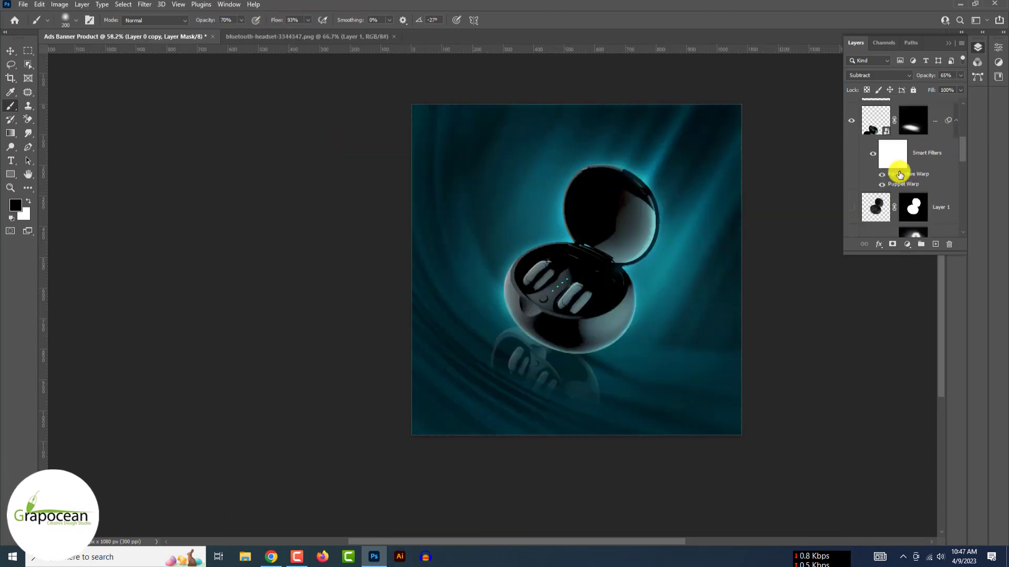
{"action": "scroll", "coordinate": [849, 153], "scroll_direction": "up", "scroll_amount": 2}
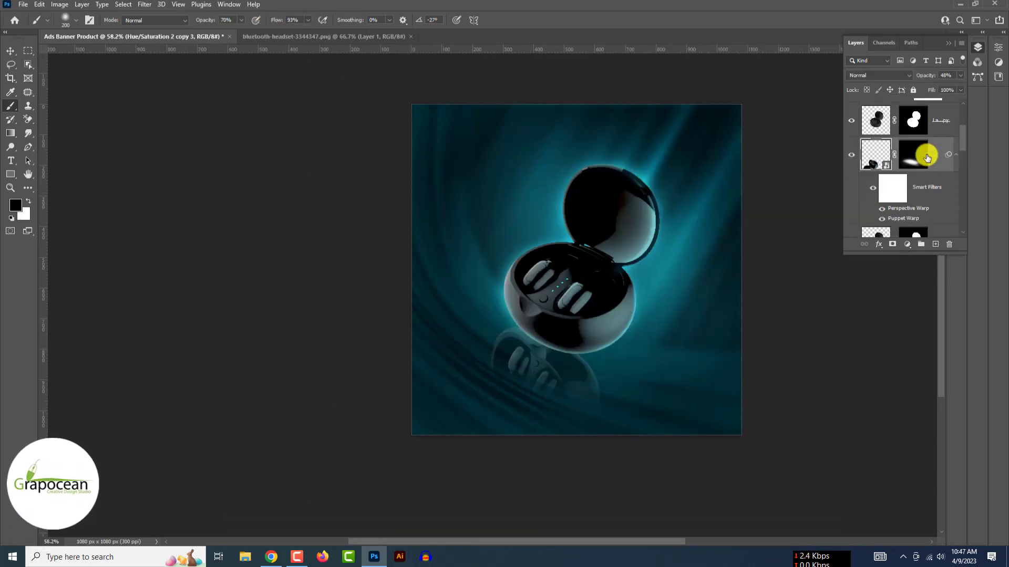
{"action": "key", "text": "ctrl+0"}
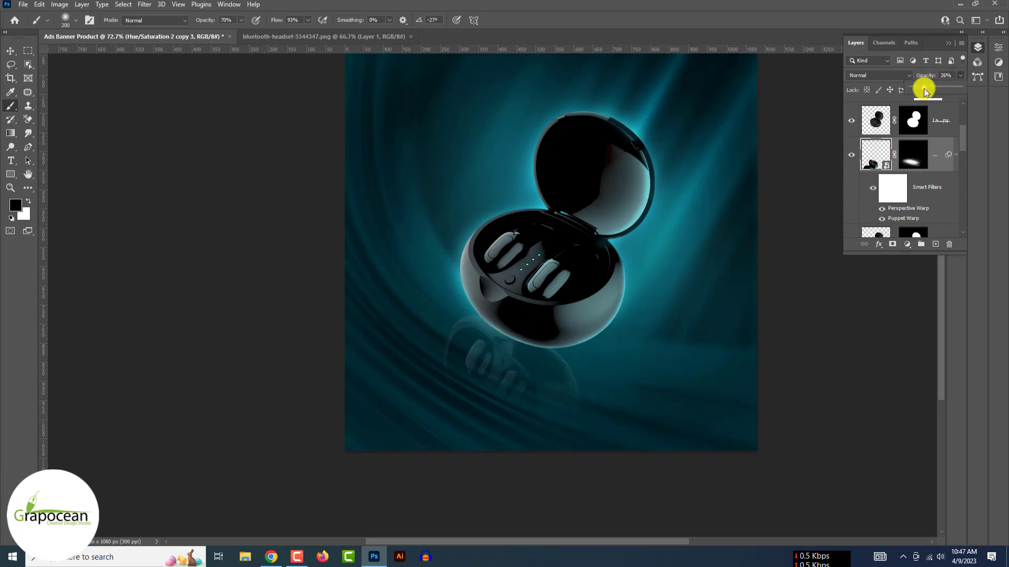
- Add another empty layer and choose a soft round brush at 200 px
{"action": "left_click", "coordinate": [935, 244]}
{"action": "right_click", "coordinate": [532, 356]}
{"action": "left_click", "coordinate": [525, 354]}
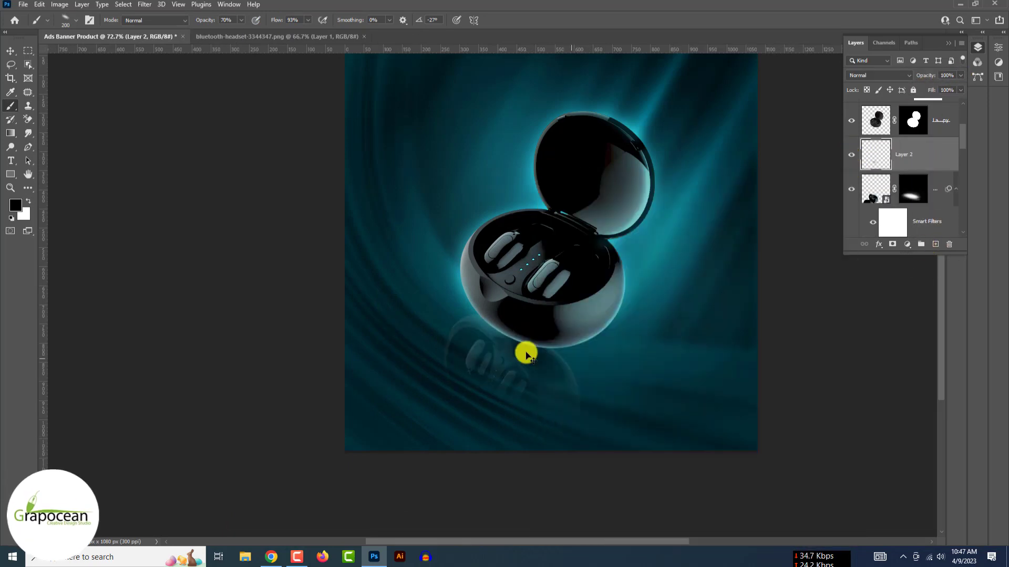
{"action": "scroll", "coordinate": [531, 346], "scroll_direction": "up", "scroll_amount": 1}
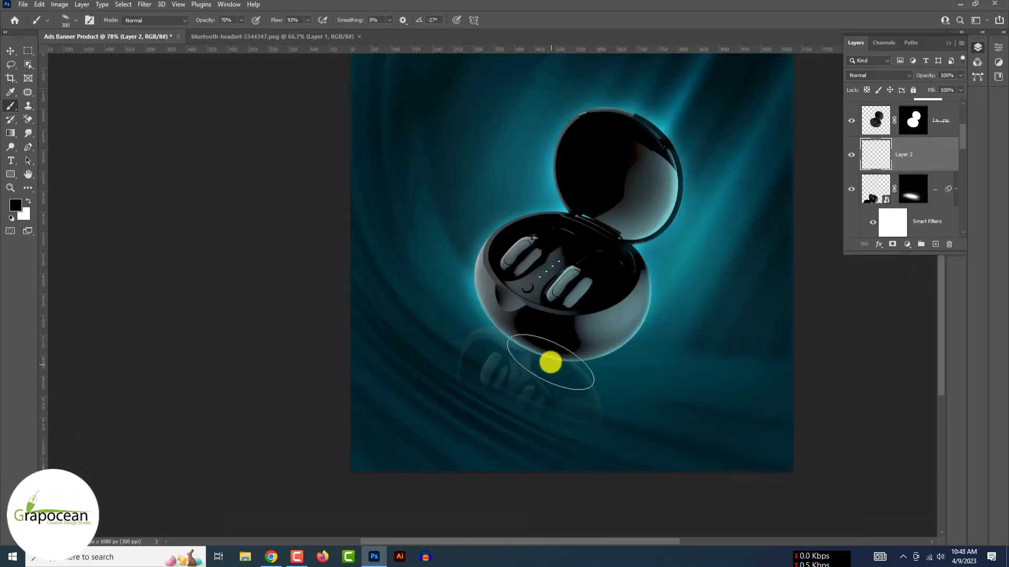
{"action": "right_click", "coordinate": [547, 361]}
{"action": "left_click_drag", "start_coordinate": [588, 202], "coordinate": [579, 201]}
{"action": "left_click", "coordinate": [534, 344]}
{"action": "scroll", "coordinate": [533, 347], "scroll_direction": "down", "scroll_amount": 1}
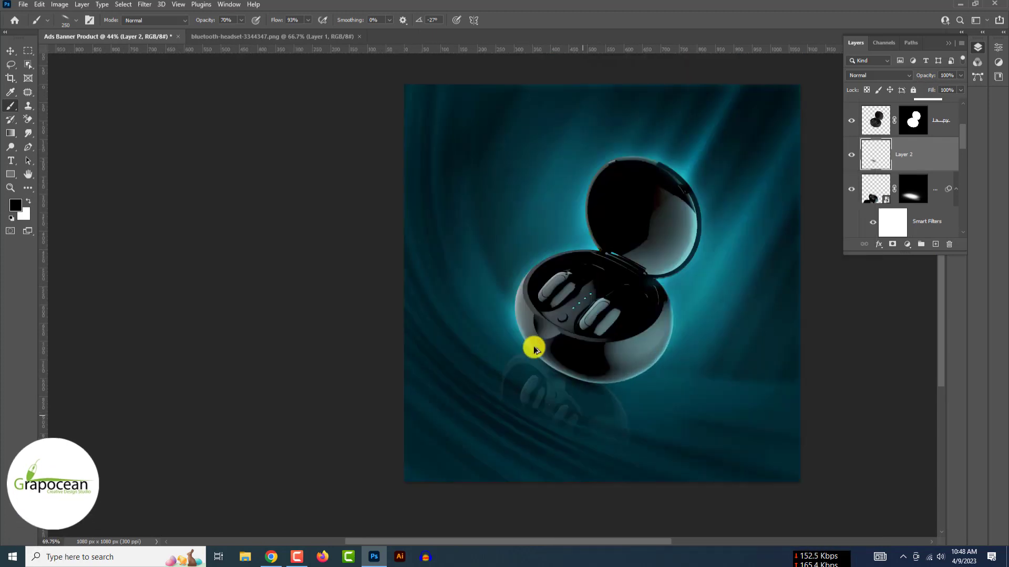
{"action": "key", "text": "bracketleft"}
{"action": "key", "text": "bracketleft"}
{"action": "right_click", "coordinate": [586, 384]}
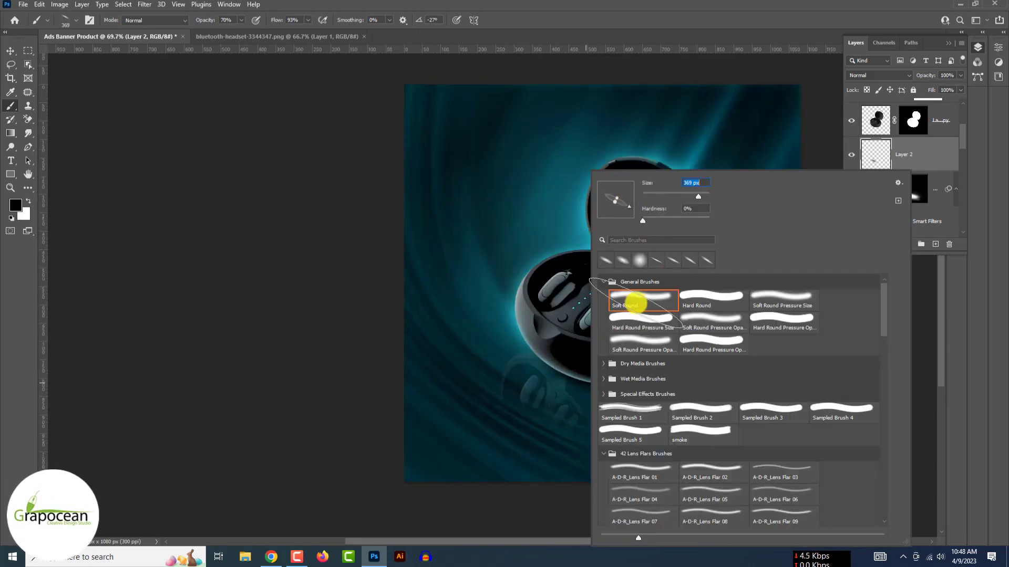
{"action": "double_click", "coordinate": [636, 304]}
- Toggle the shading layer's visibility to compare the darkened reflection
{"action": "scroll", "coordinate": [601, 389], "scroll_direction": "down", "scroll_amount": 2}
{"action": "scroll", "coordinate": [282, 89], "scroll_direction": "up", "scroll_amount": 3}
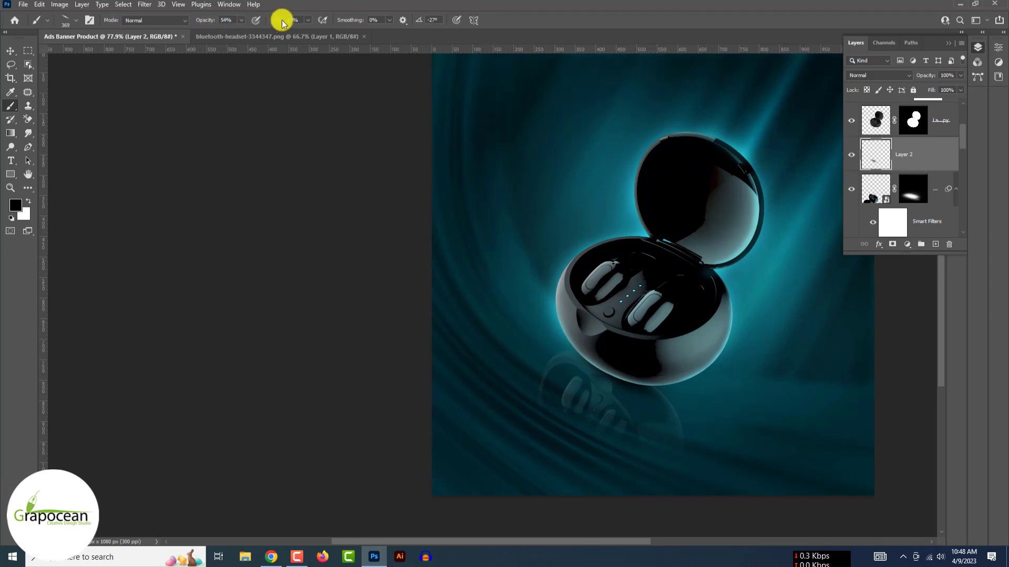
{"action": "scroll", "coordinate": [658, 396], "scroll_direction": "down", "scroll_amount": 3}
{"action": "scroll", "coordinate": [337, 128], "scroll_direction": "up", "scroll_amount": 3}
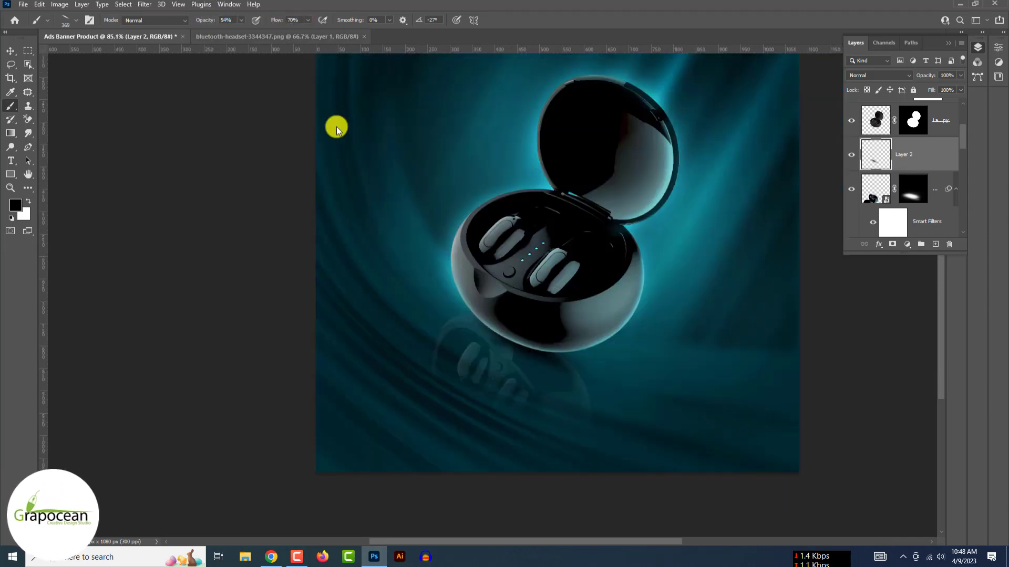
{"action": "scroll", "coordinate": [548, 355], "scroll_direction": "down", "scroll_amount": 2}
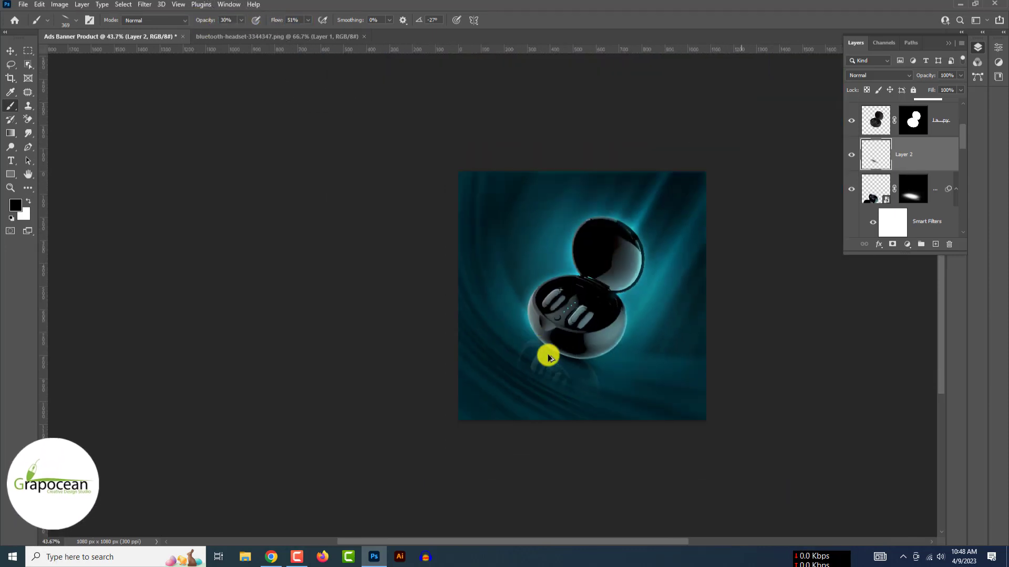
{"action": "left_click", "coordinate": [11, 50]}
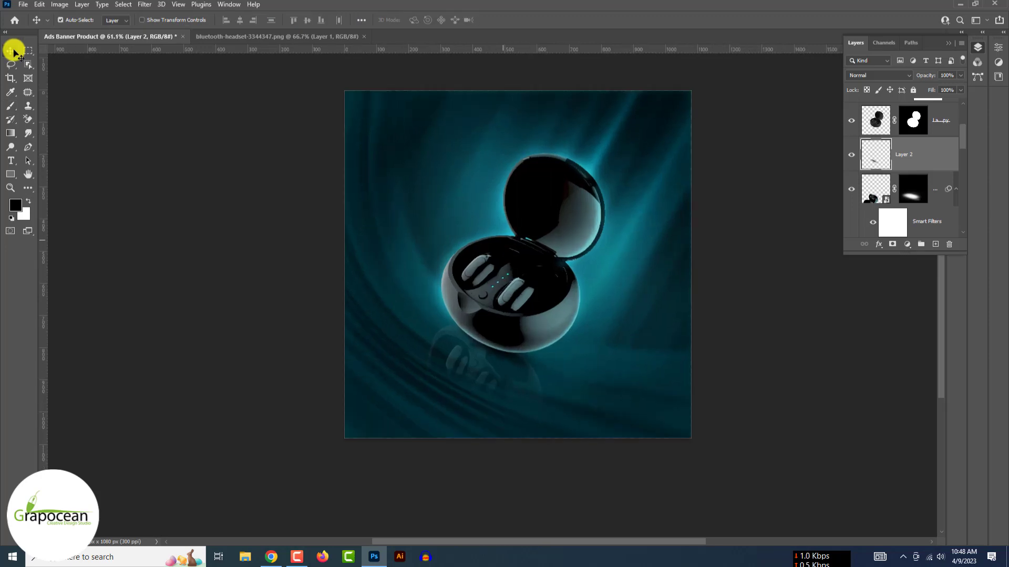
{"action": "left_click", "coordinate": [851, 155]}
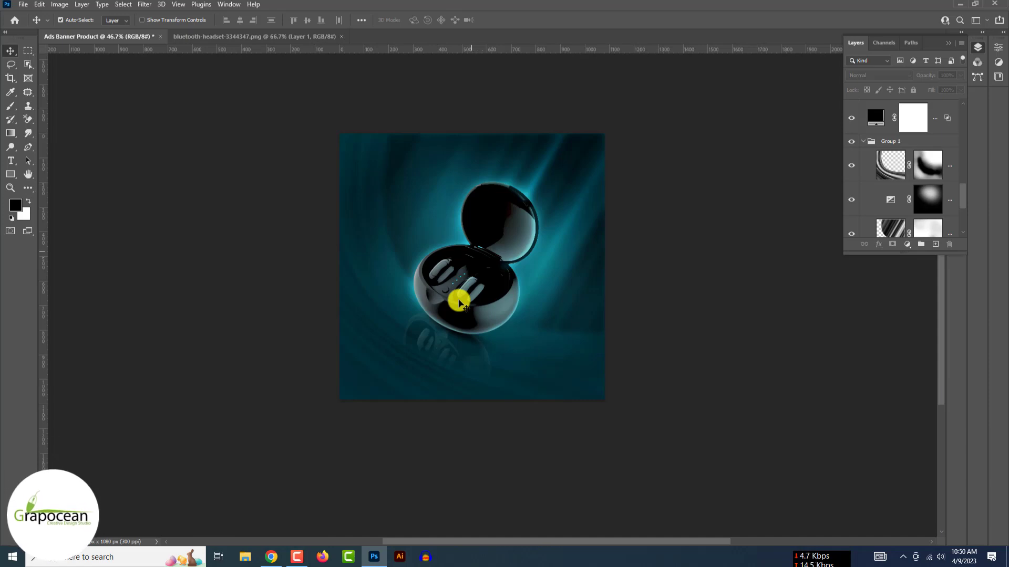
- Start a 35 pt text line at the top of the layer stack above the case and type 'Super Sound'
{"action": "left_click", "coordinate": [11, 161]}
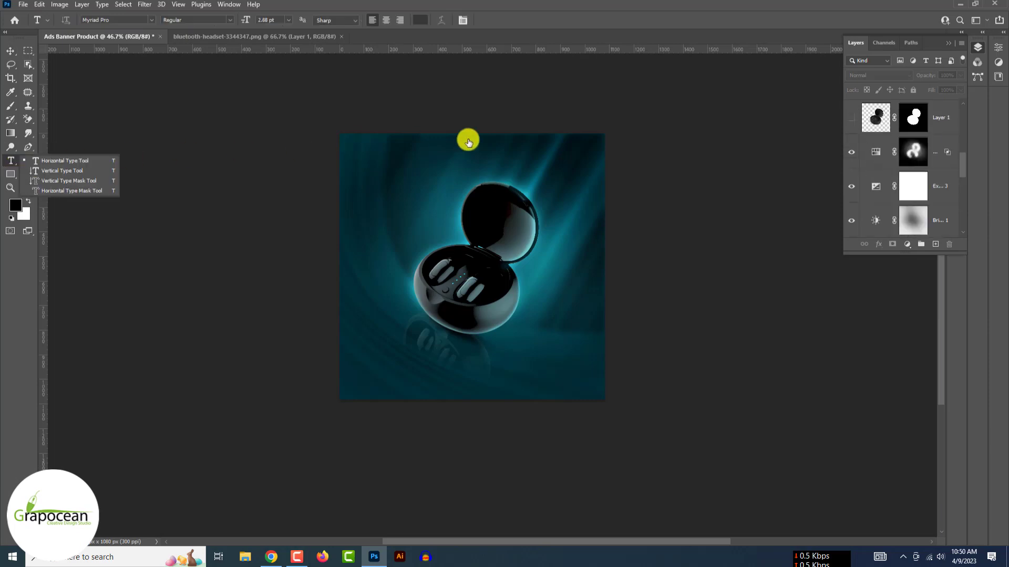
{"action": "left_click", "coordinate": [941, 112]}
{"action": "left_click", "coordinate": [935, 245]}
{"action": "left_click", "coordinate": [425, 195]}
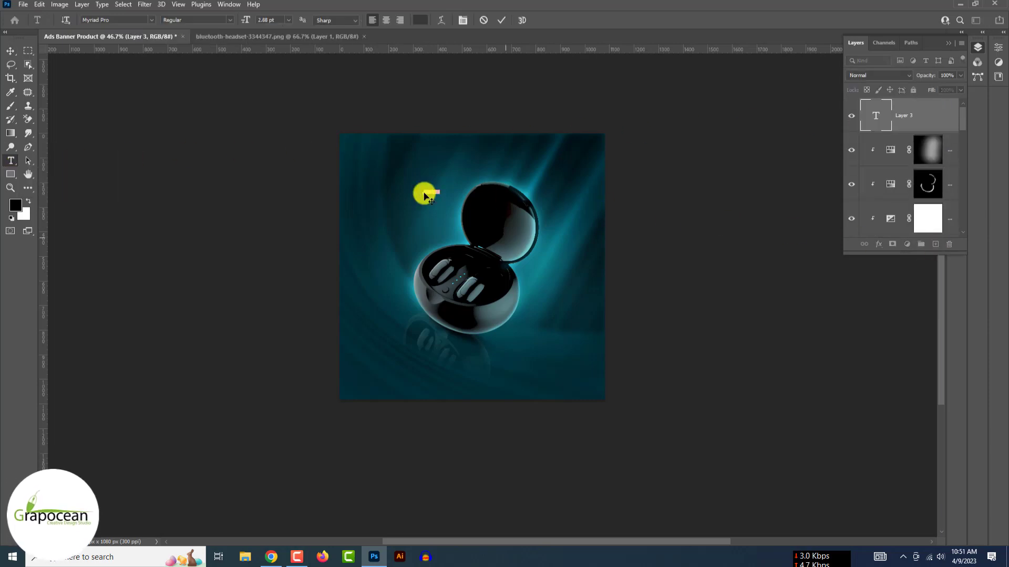
{"action": "left_click_drag", "start_coordinate": [247, 23], "coordinate": [265, 29]}
{"action": "type", "text": "Super Sound"}
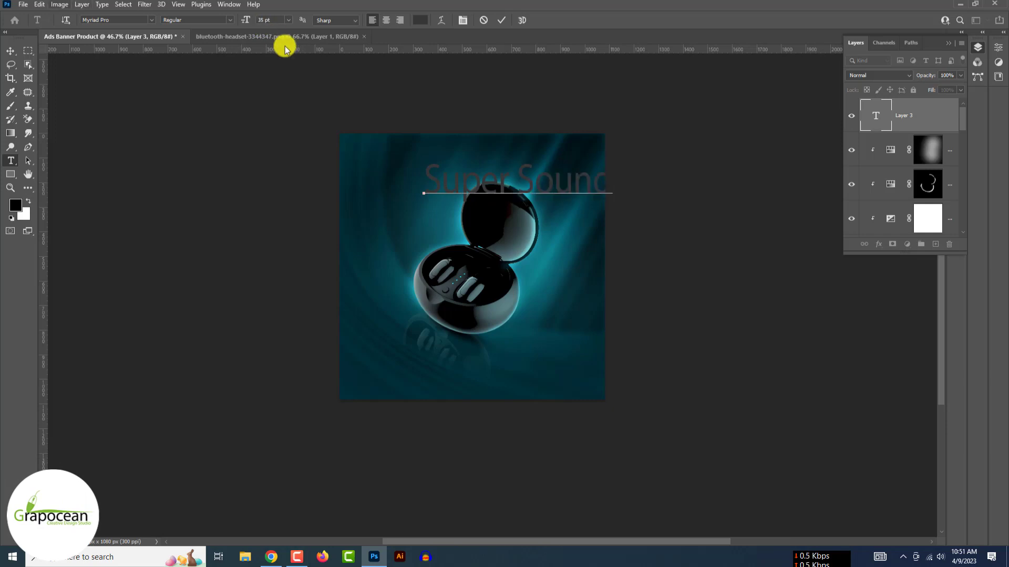
- Set 'Super Sound' to the Tangerine font in white and commit the text
{"action": "left_click_drag", "start_coordinate": [432, 185], "coordinate": [806, 191]}
{"action": "triple_click", "coordinate": [479, 185]}
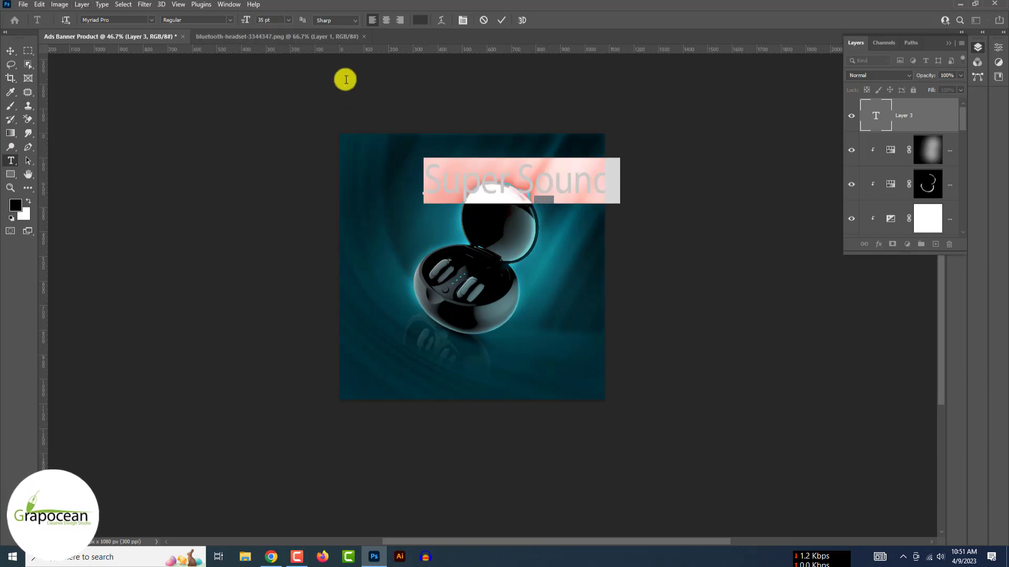
{"action": "left_click", "coordinate": [151, 20]}
{"action": "scroll", "coordinate": [226, 157], "scroll_direction": "up", "scroll_amount": 10}
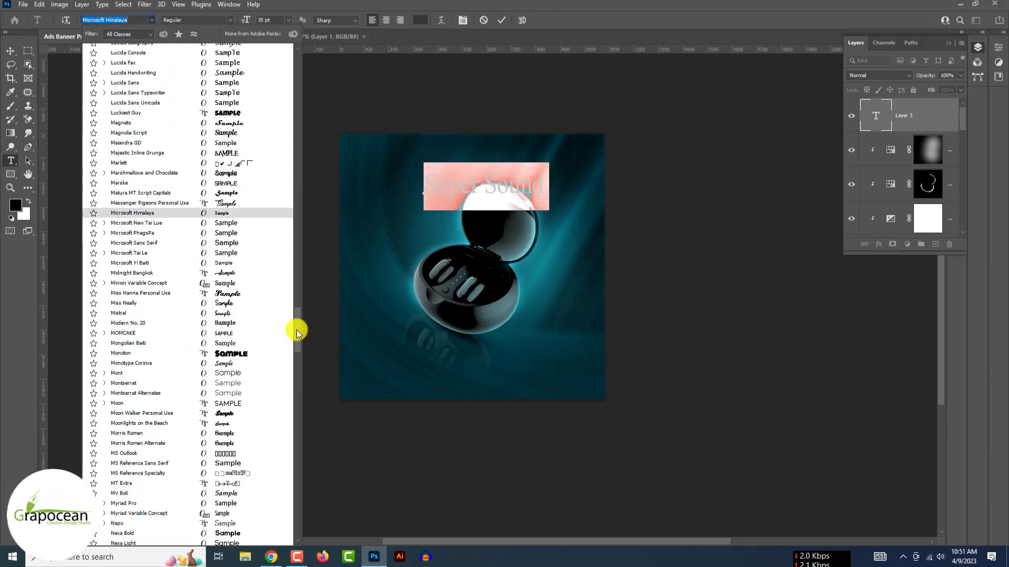
{"action": "left_click_drag", "start_coordinate": [297, 332], "coordinate": [308, 48]}
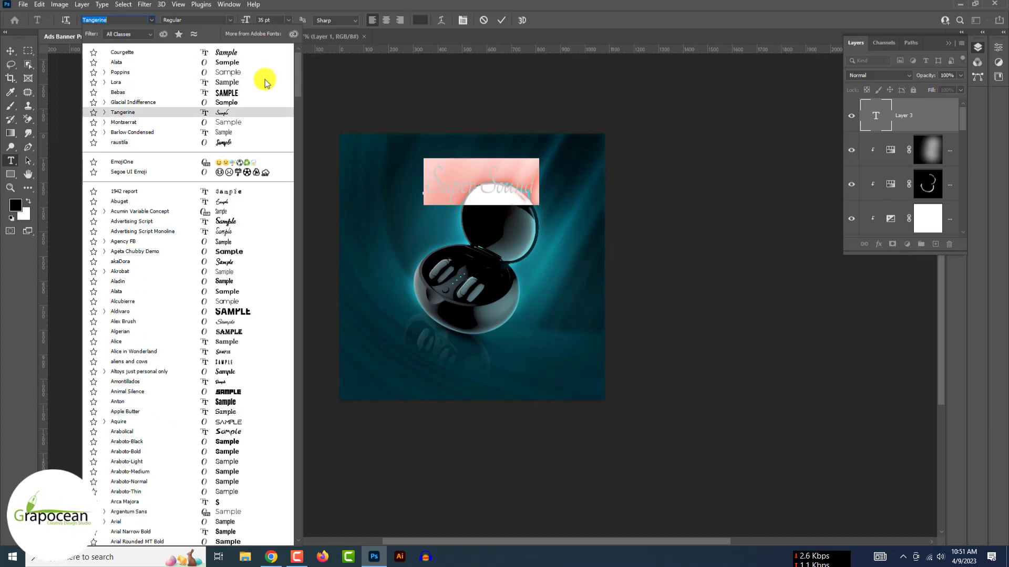
{"action": "left_click", "coordinate": [223, 111]}
{"action": "left_click", "coordinate": [420, 20]}
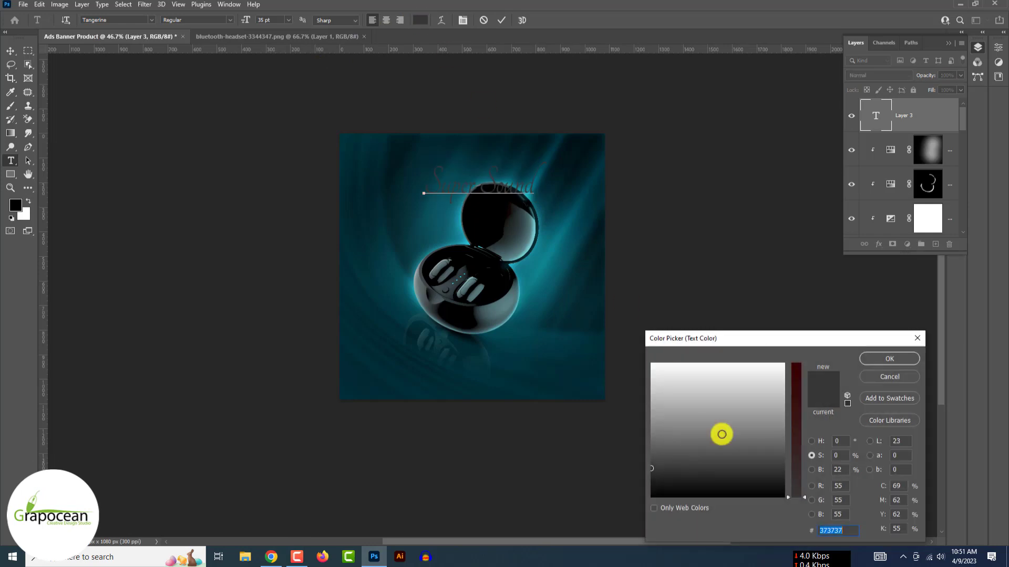
{"action": "left_click", "coordinate": [889, 359]}
{"action": "left_click", "coordinate": [10, 51]}
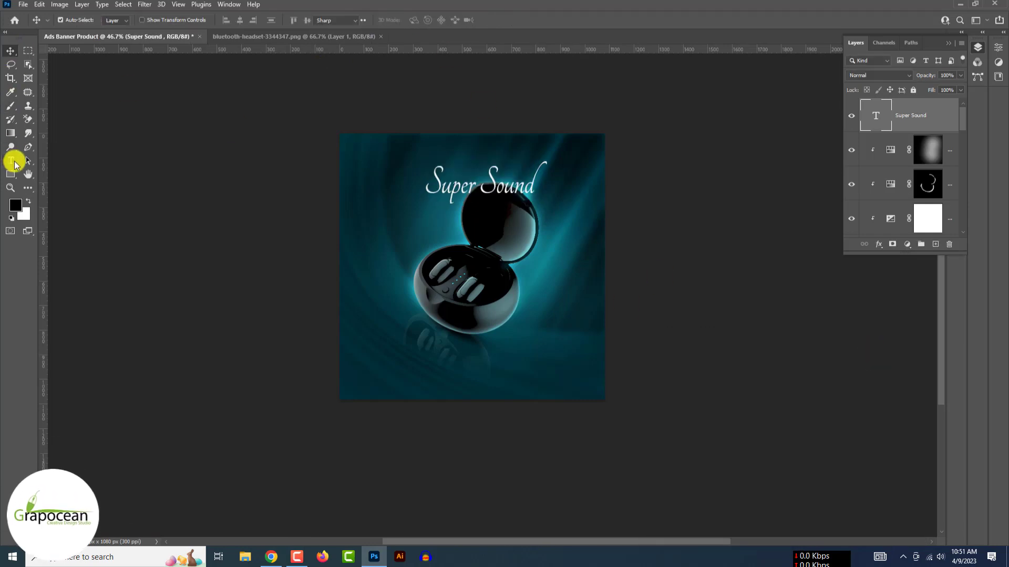
- Add 'Airpods' in the Bebas font and move it under Super Sound
{"action": "left_click", "coordinate": [938, 247]}
{"action": "left_click", "coordinate": [442, 222]}
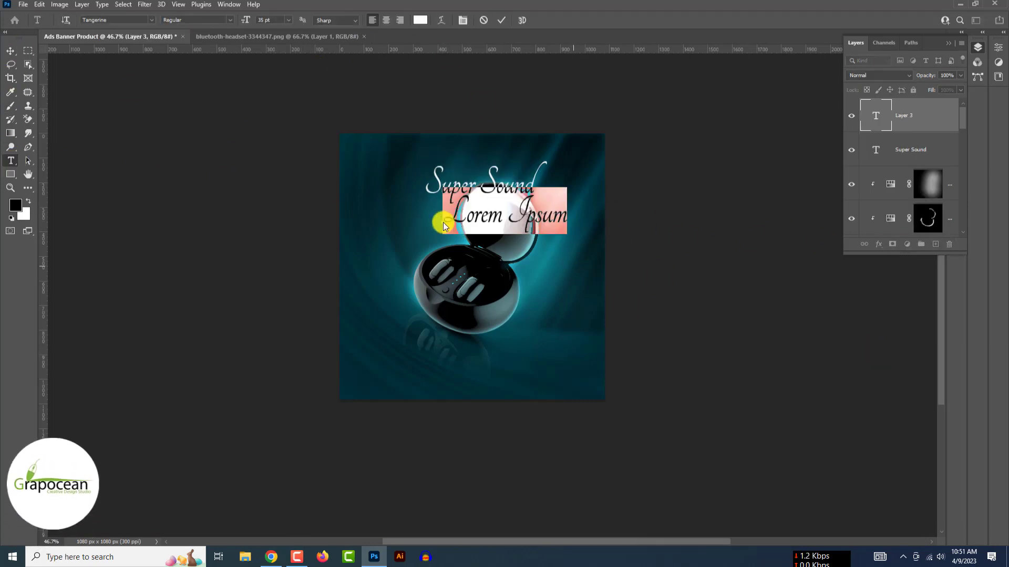
{"action": "key", "text": "Delete"}
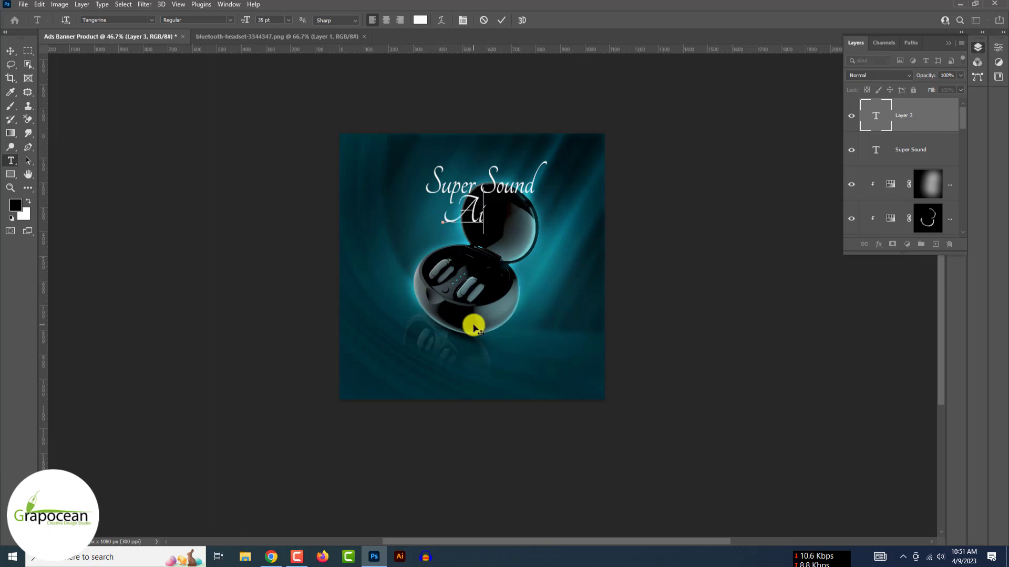
{"action": "type", "text": "Airpods"}
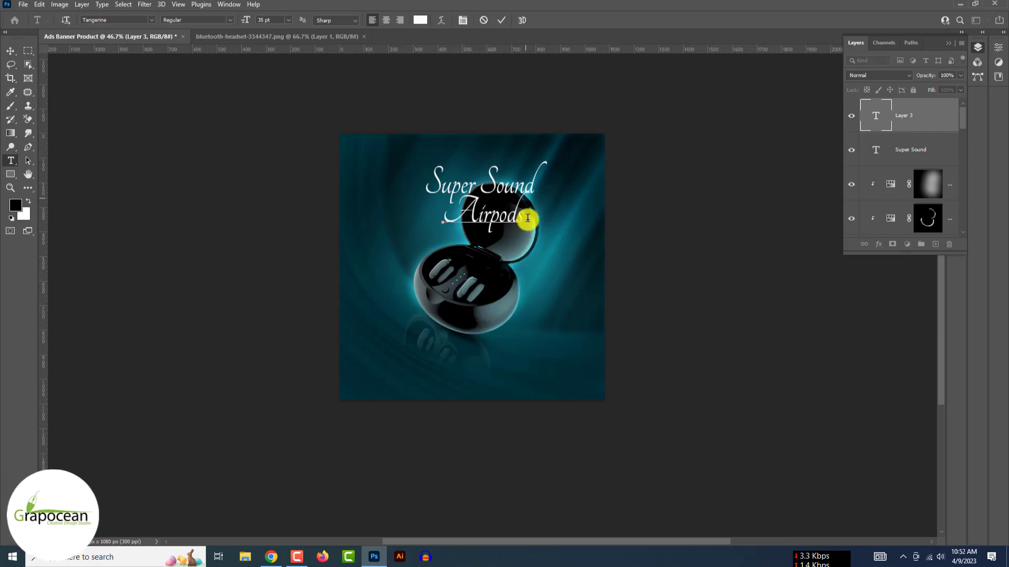
{"action": "left_click_drag", "start_coordinate": [527, 218], "coordinate": [378, 211]}
{"action": "left_click", "coordinate": [149, 23]}
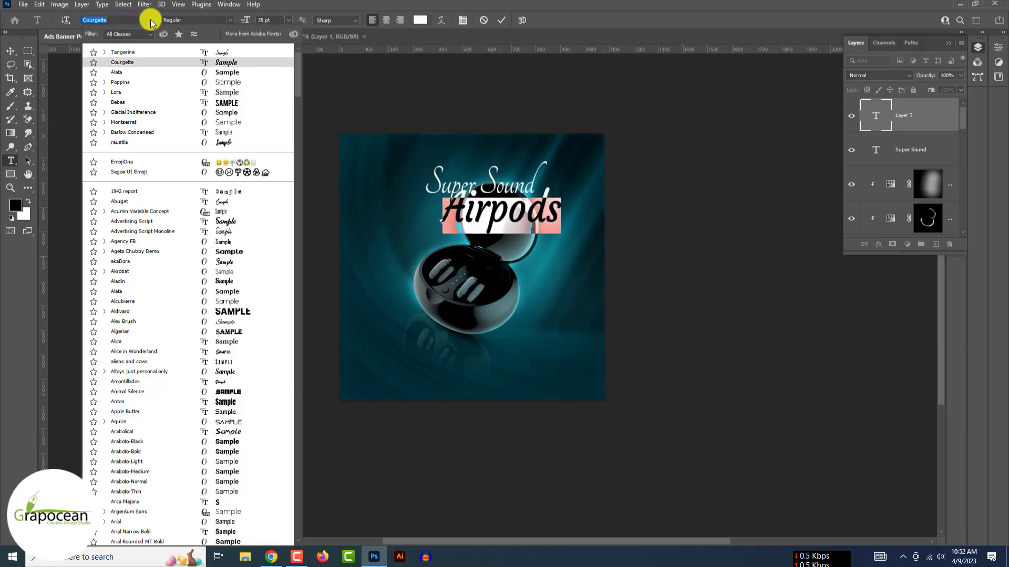
{"action": "left_click", "coordinate": [231, 102]}
{"action": "left_click", "coordinate": [10, 50]}
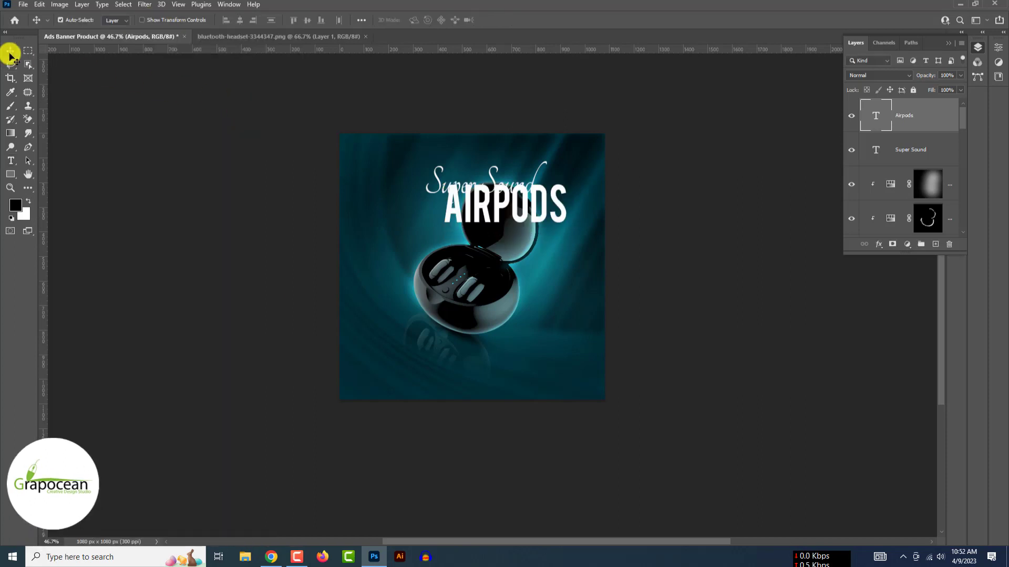
{"action": "mouse_move", "coordinate": [484, 210]}
{"action": "left_mouse_down"}
{"action": "mouse_move", "coordinate": [458, 218]}
{"action": "mouse_move", "coordinate": [476, 223]}
{"action": "left_mouse_up"}
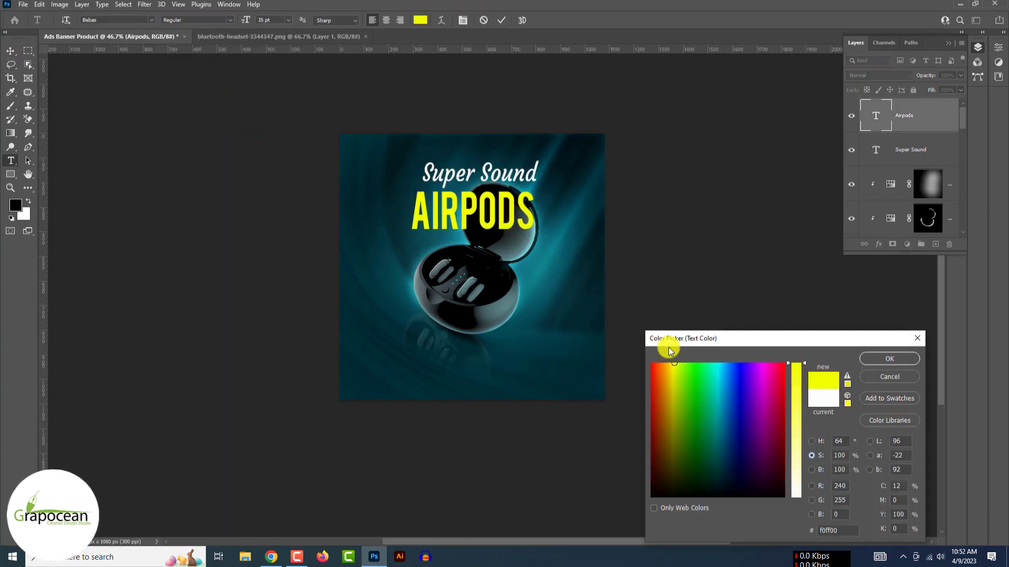
- Copy the yellow hex value f0ff00 and confirm it as the text colour
{"action": "double_click", "coordinate": [823, 529]}
{"action": "right_click", "coordinate": [823, 529]}
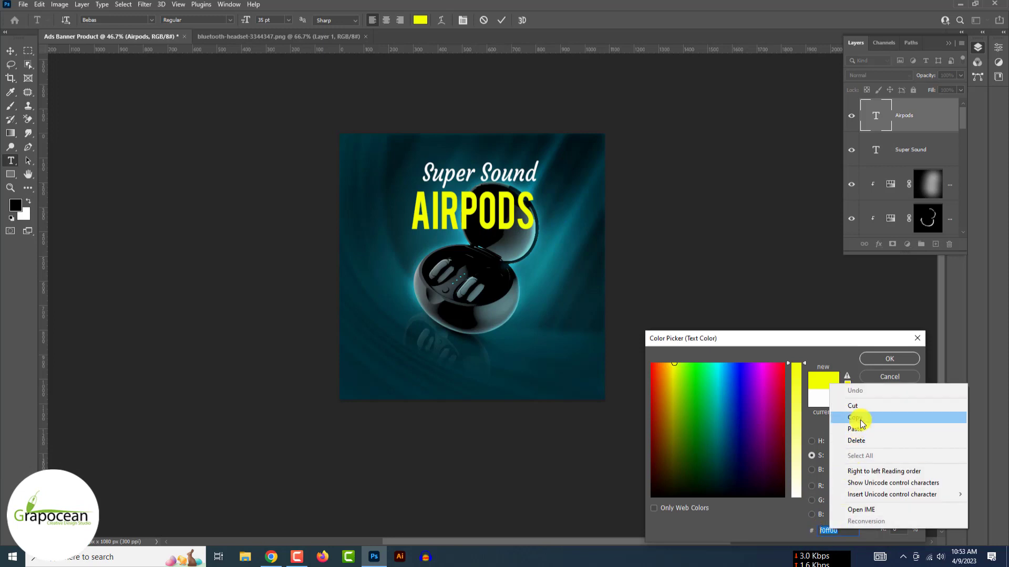
{"action": "left_click", "coordinate": [858, 415]}
{"action": "left_click", "coordinate": [890, 359]}
- Bring the Illustrator brush stroke into the banner and scale it to sit just under AIRPODS
{"action": "left_click", "coordinate": [10, 51]}
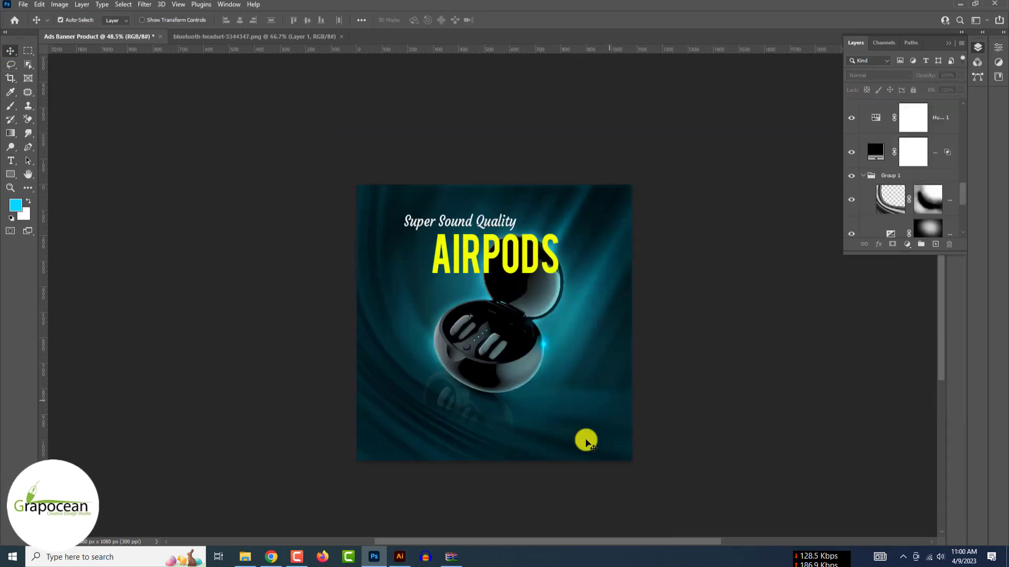
{"action": "scroll", "coordinate": [586, 443], "scroll_direction": "up", "scroll_amount": 2}
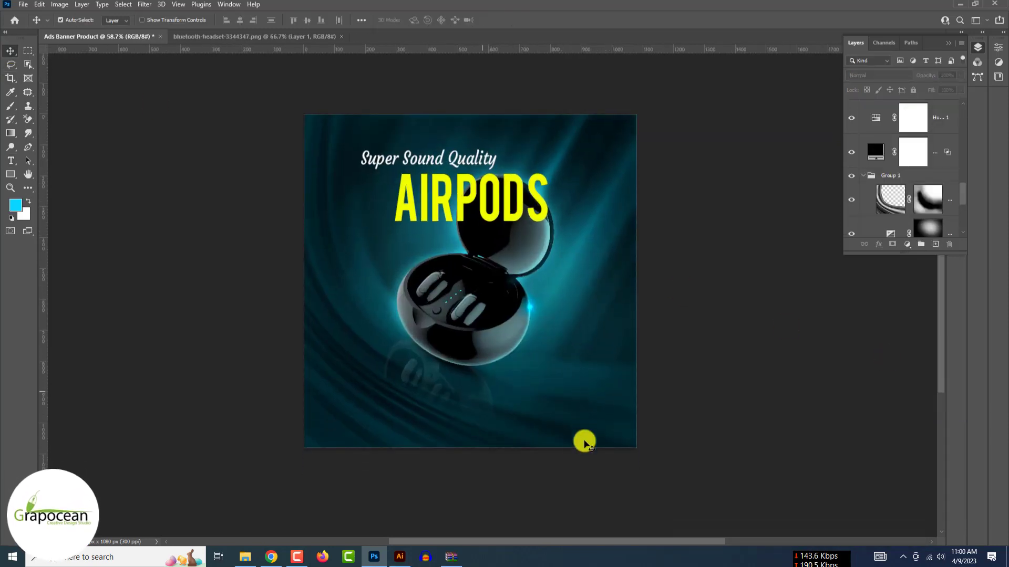
{"action": "left_click", "coordinate": [400, 558]}
{"action": "left_click_drag", "start_coordinate": [420, 291], "coordinate": [378, 559]}
{"action": "left_click_drag", "start_coordinate": [470, 319], "coordinate": [471, 319]}
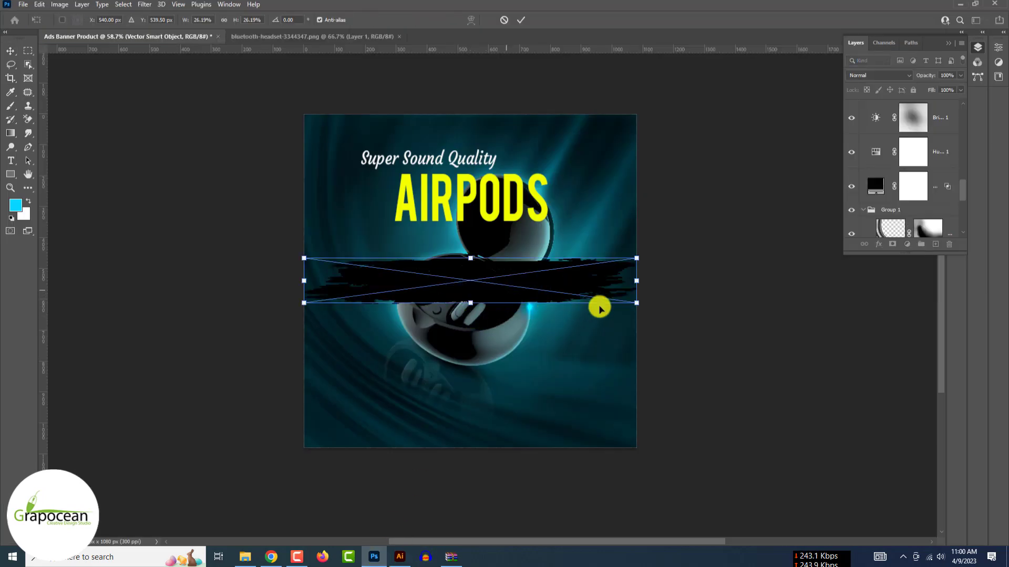
{"action": "mouse_move", "coordinate": [637, 303]}
{"action": "left_mouse_down"}
{"action": "mouse_move", "coordinate": [478, 282]}
{"action": "mouse_move", "coordinate": [496, 241]}
{"action": "left_mouse_up"}
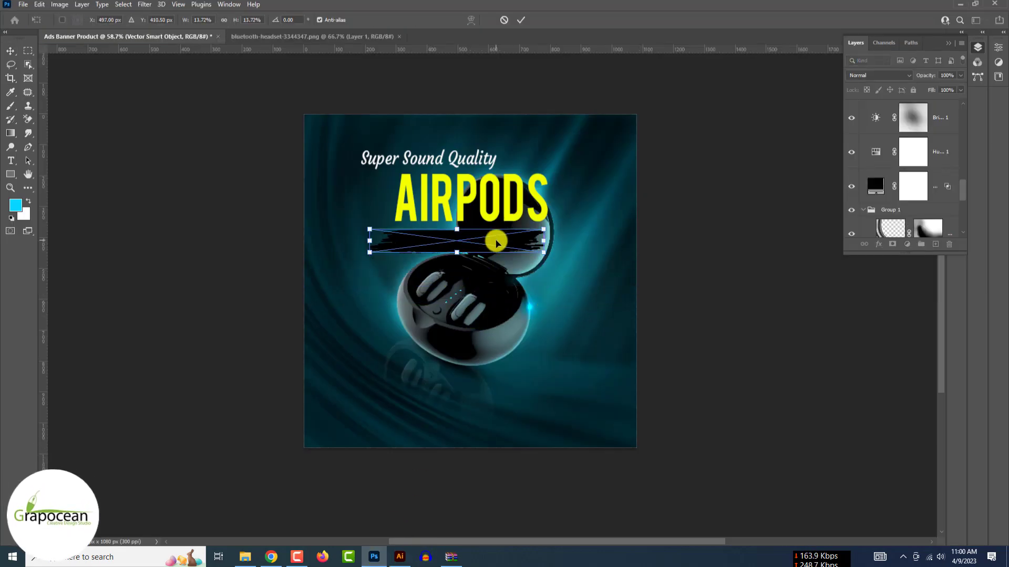
{"action": "left_click", "coordinate": [522, 20]}
- Tint the brush stroke light grey (cbcfe7) with a Color Overlay layer style
{"action": "right_click", "coordinate": [934, 117]}
{"action": "left_click", "coordinate": [864, 80]}
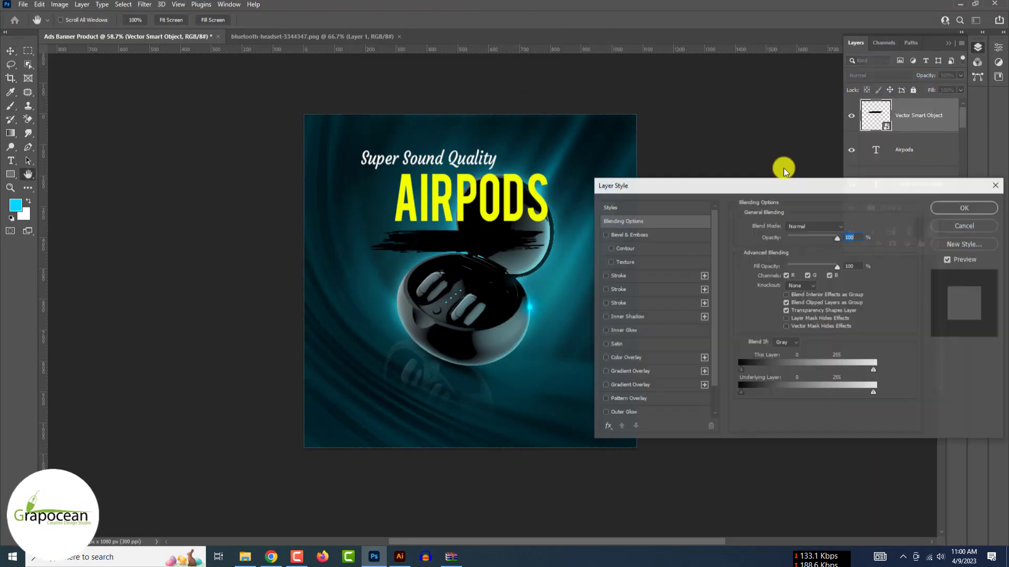
{"action": "left_click", "coordinate": [626, 357]}
{"action": "left_click", "coordinate": [846, 225]}
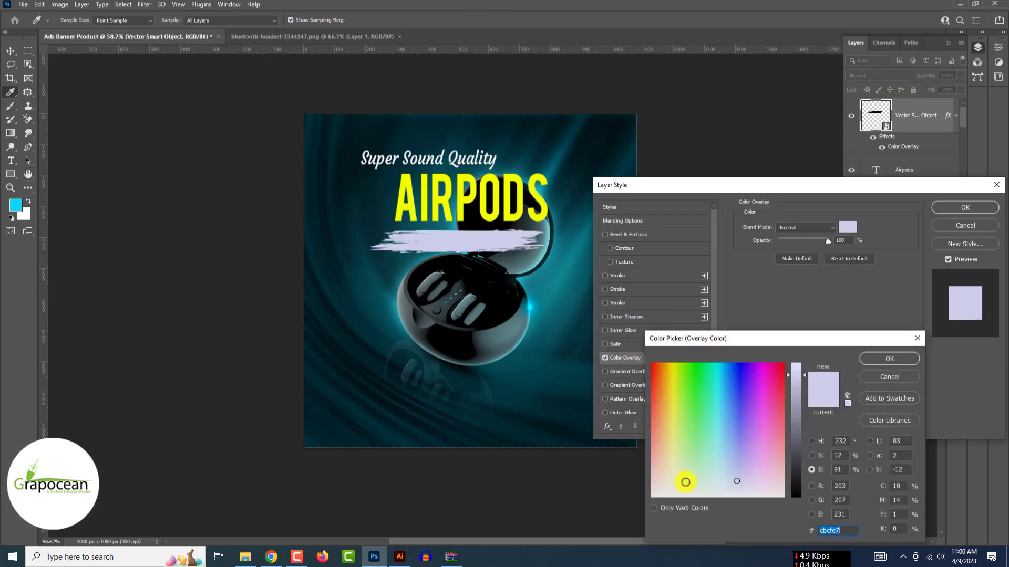
{"action": "left_click_drag", "start_coordinate": [682, 480], "coordinate": [662, 492]}
{"action": "left_click", "coordinate": [896, 357]}
{"action": "left_click", "coordinate": [965, 207]}
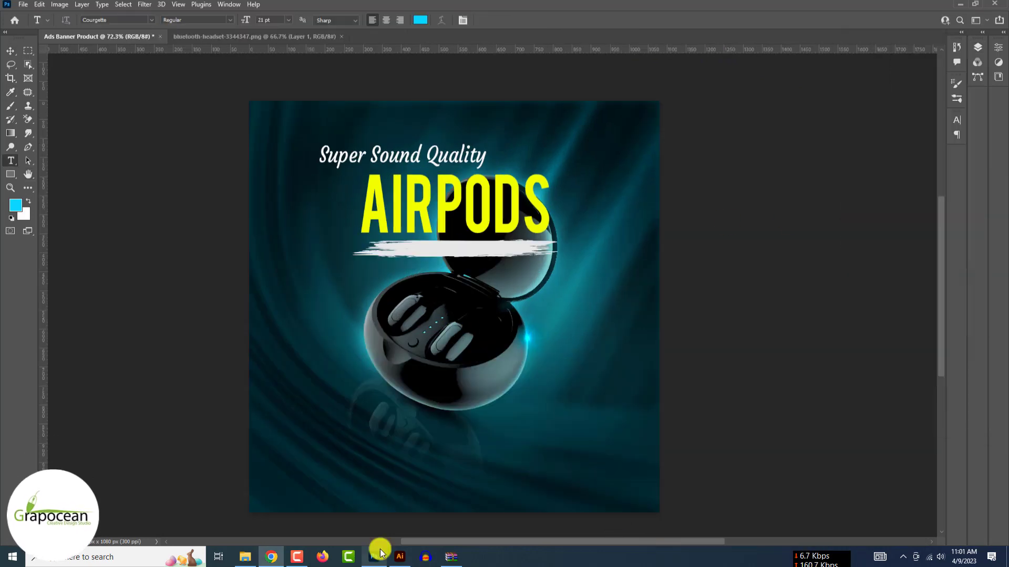
- Paste the tagline 'great hearing experience' as new text and set it in Tangerine
{"action": "left_click", "coordinate": [566, 299]}
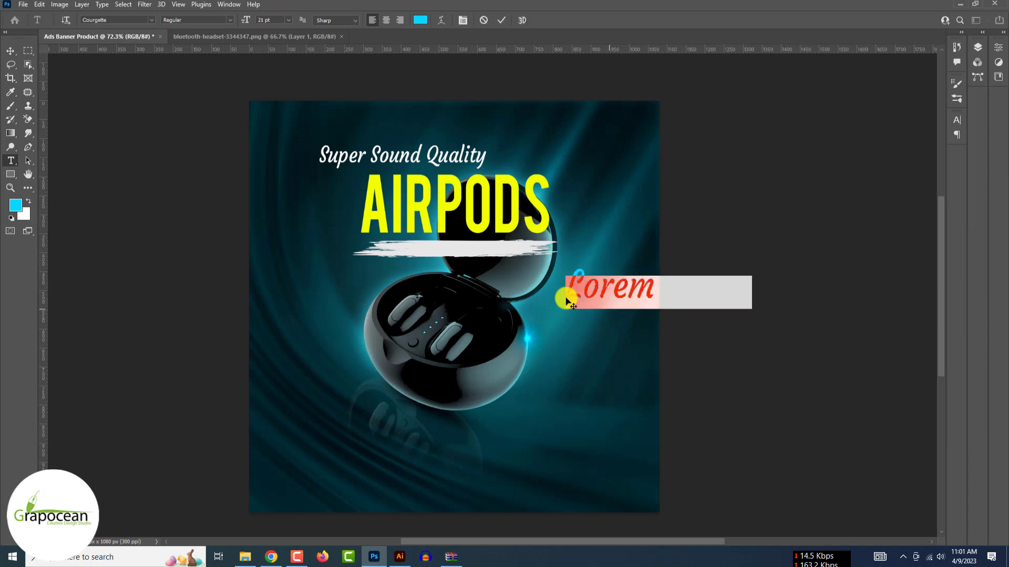
{"action": "key", "text": "ctrl+v"}
{"action": "key", "text": "ctrl+a"}
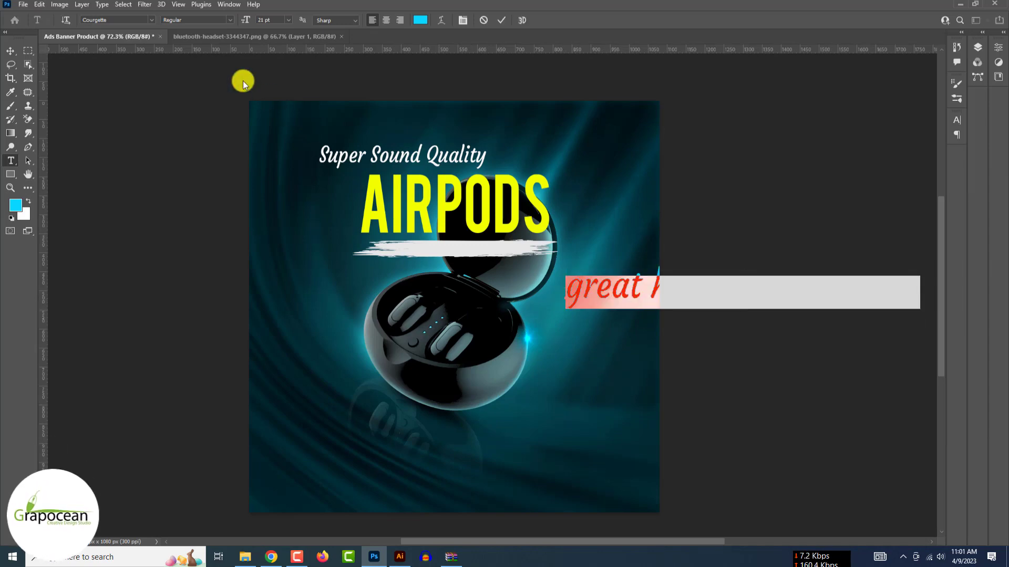
{"action": "left_click", "coordinate": [151, 20]}
{"action": "left_click", "coordinate": [190, 55]}
{"action": "left_click", "coordinate": [10, 50]}
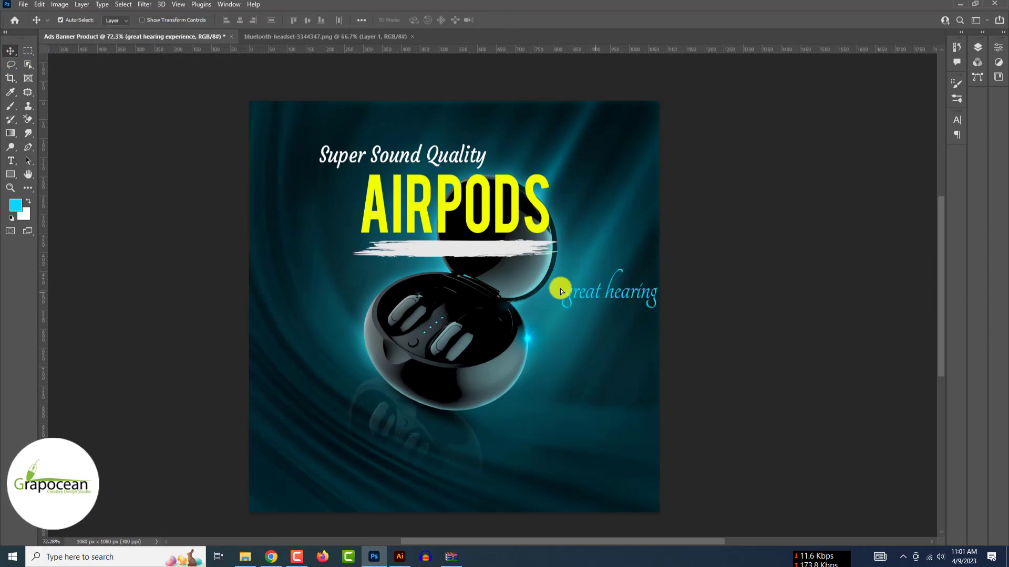
- Move the tagline onto the light brush stroke and scale it down to fit
{"action": "mouse_move", "coordinate": [565, 289]}
{"action": "left_mouse_down"}
{"action": "mouse_move", "coordinate": [418, 247]}
{"action": "mouse_move", "coordinate": [413, 256]}
{"action": "left_mouse_up"}
{"action": "scroll", "coordinate": [412, 254], "scroll_direction": "up", "scroll_amount": 5}
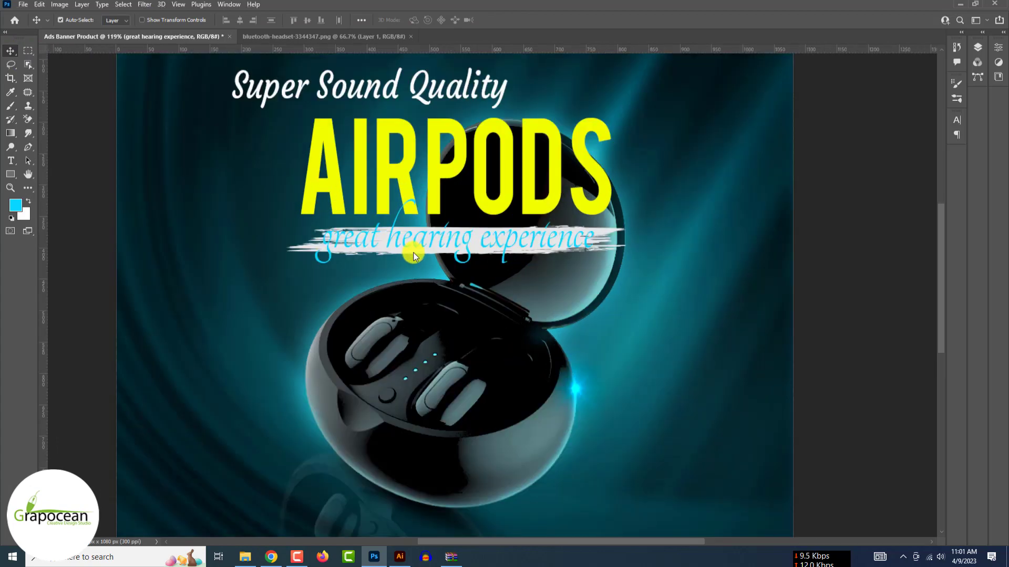
{"action": "key", "text": "ctrl+t"}
{"action": "left_click_drag", "start_coordinate": [588, 266], "coordinate": [524, 251]}
{"action": "left_click_drag", "start_coordinate": [470, 236], "coordinate": [499, 248]}
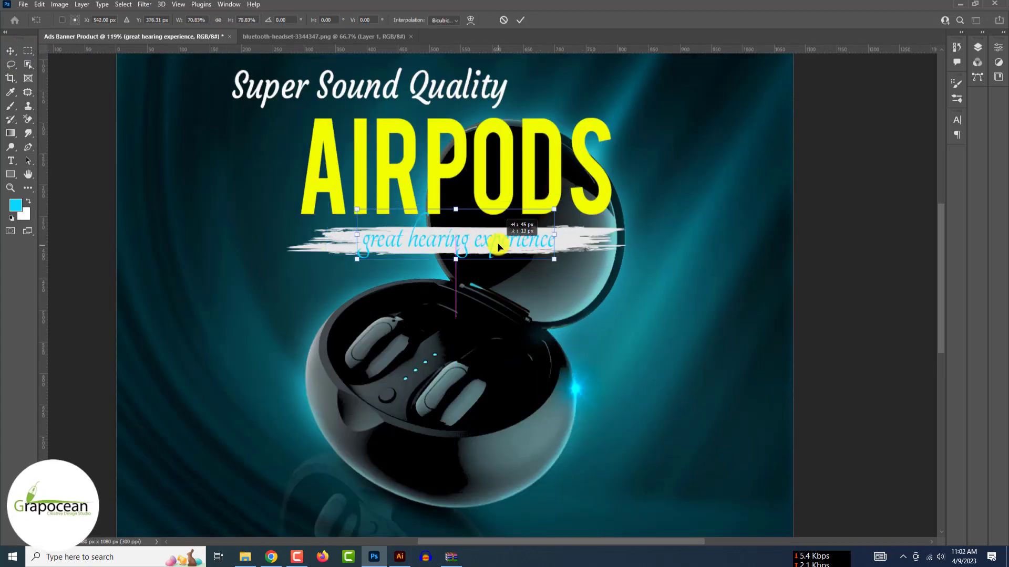
- Try the AIRPODS yellow on the tagline, then cancel it to keep cyan
{"action": "left_click", "coordinate": [314, 172]}
{"action": "left_click_drag", "start_coordinate": [361, 243], "coordinate": [709, 251]}
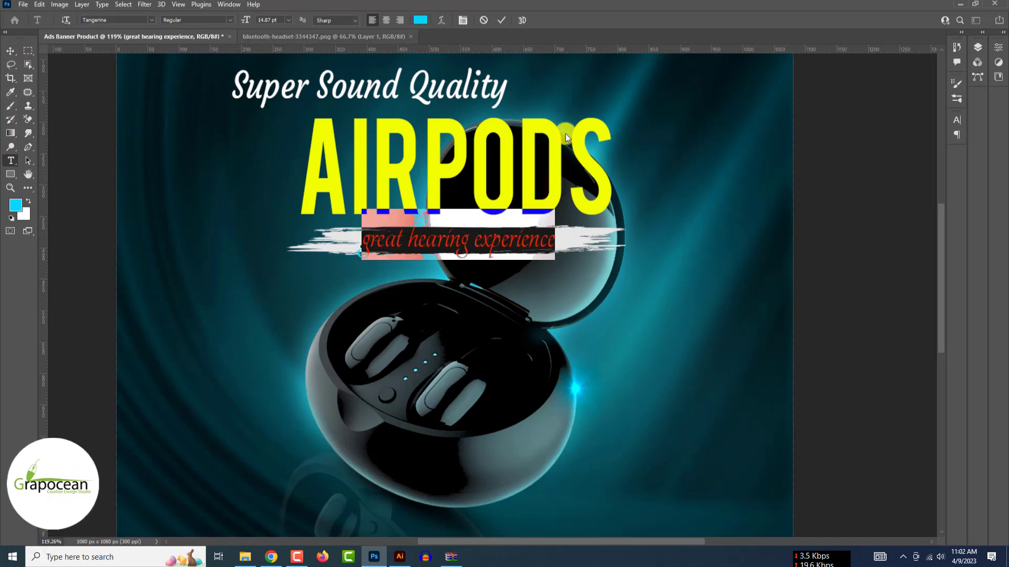
{"action": "left_click", "coordinate": [421, 20]}
{"action": "left_click_drag", "start_coordinate": [801, 461], "coordinate": [797, 378]}
{"action": "left_click", "coordinate": [543, 200]}
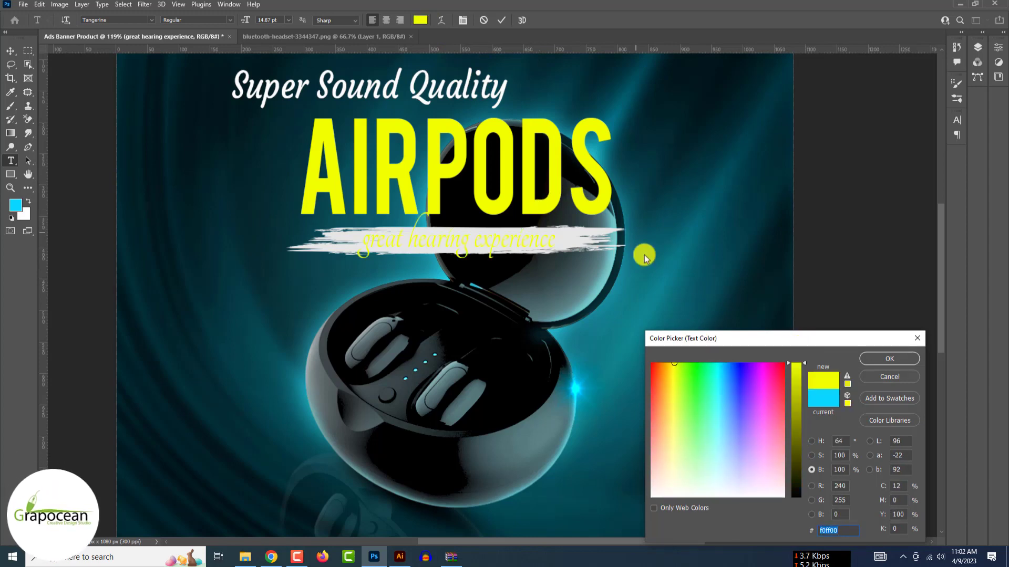
{"action": "left_click", "coordinate": [901, 378]}
{"action": "left_click", "coordinate": [11, 51]}
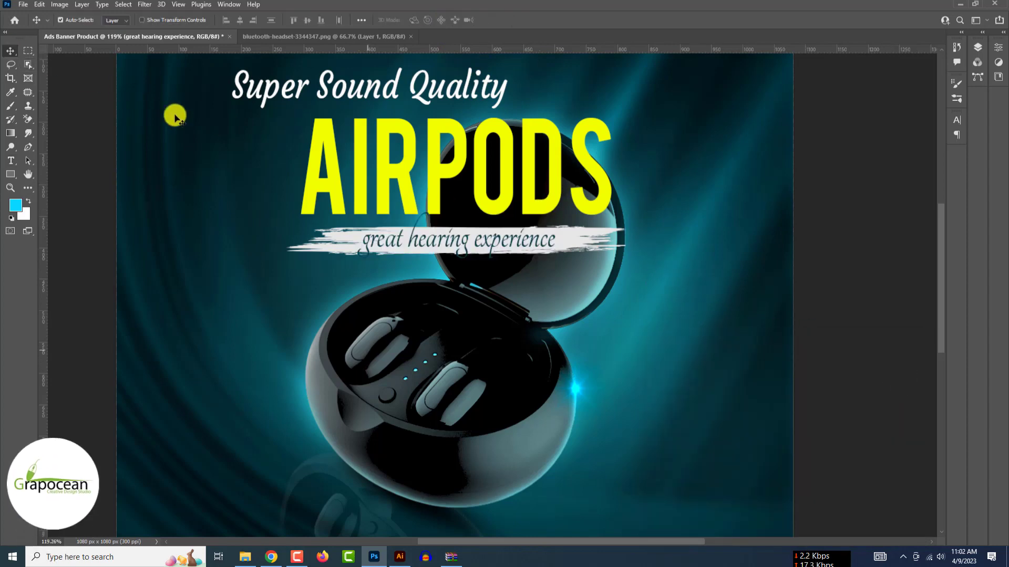
- Recolour the whole tagline a slightly deeper cyan
{"action": "key", "text": "ctrl+z"}
{"action": "scroll", "coordinate": [685, 329], "scroll_direction": "down", "scroll_amount": 4}
{"action": "scroll", "coordinate": [484, 291], "scroll_direction": "up", "scroll_amount": 7}
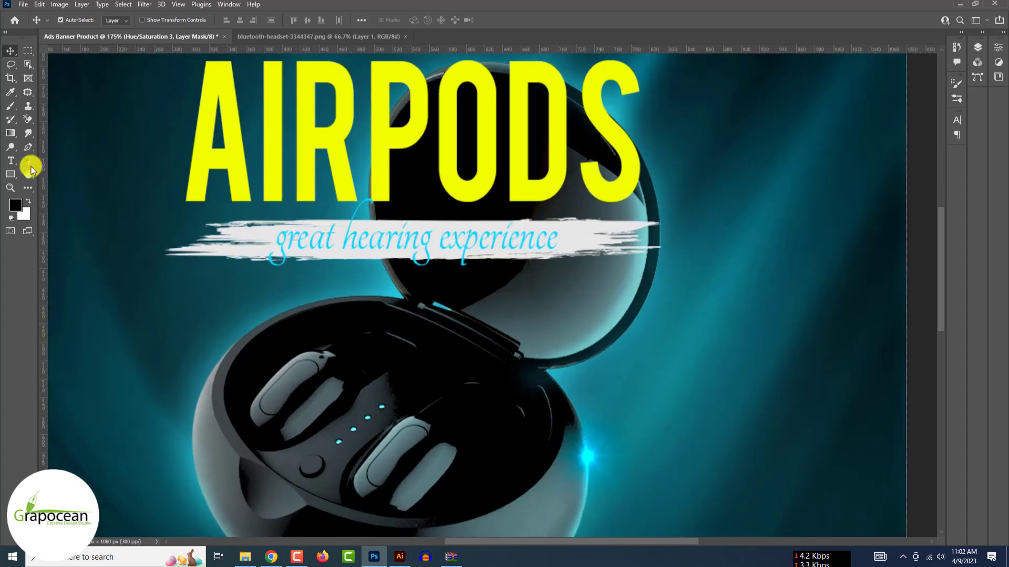
{"action": "left_click", "coordinate": [11, 161]}
{"action": "left_click_drag", "start_coordinate": [275, 243], "coordinate": [661, 273]}
{"action": "left_click", "coordinate": [420, 20]}
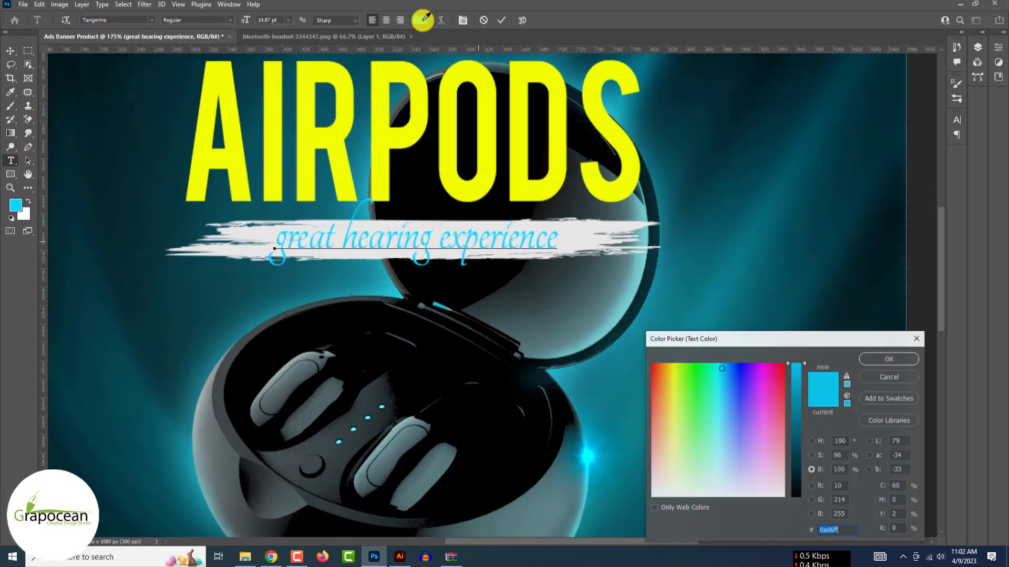
{"action": "left_click", "coordinate": [798, 384]}
{"action": "left_click", "coordinate": [893, 362]}
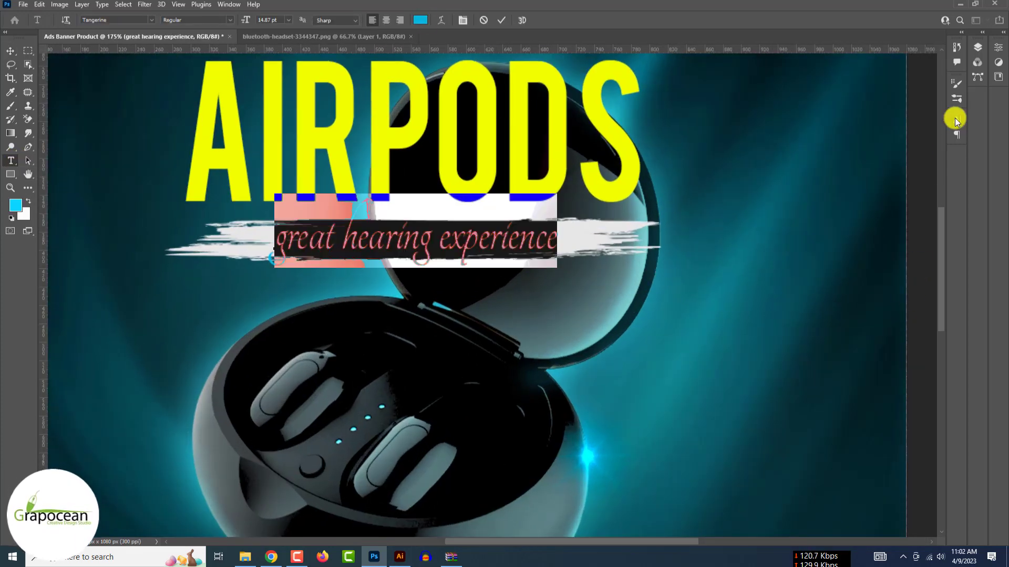
- Review the tagline's Character settings (14.87 pt) and locate its layer in the Layers panel
{"action": "left_click", "coordinate": [956, 119]}
{"action": "left_click", "coordinate": [927, 116]}
{"action": "left_click", "coordinate": [955, 120]}
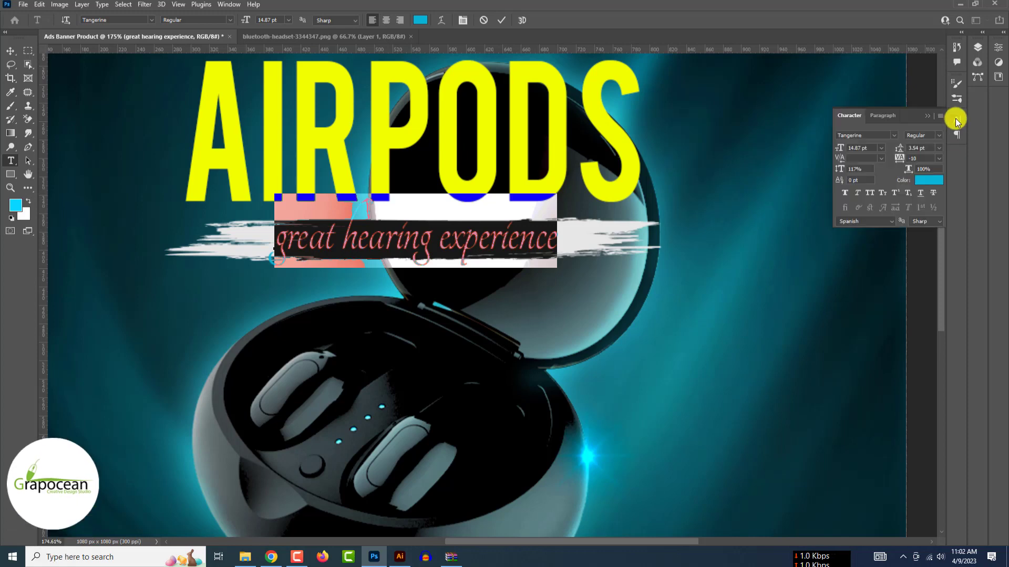
{"action": "left_click", "coordinate": [978, 48]}
{"action": "right_click", "coordinate": [893, 108]}
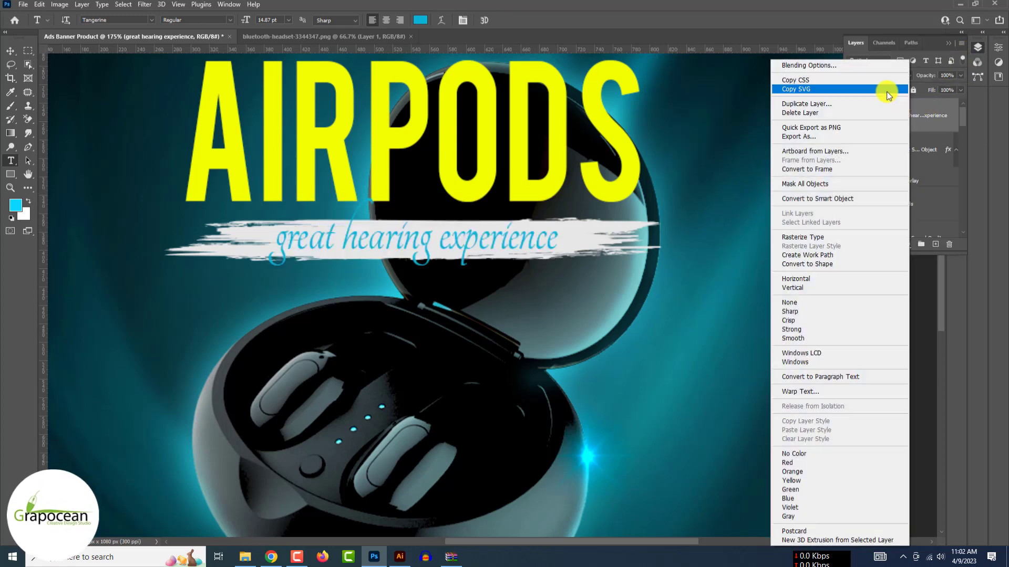
- Test an outer glow, then give the tagline a soft drop shadow at a 49° angle
{"action": "left_click", "coordinate": [844, 64]}
{"action": "left_click", "coordinate": [631, 413]}
{"action": "scroll", "coordinate": [620, 399], "scroll_direction": "down", "scroll_amount": 1}
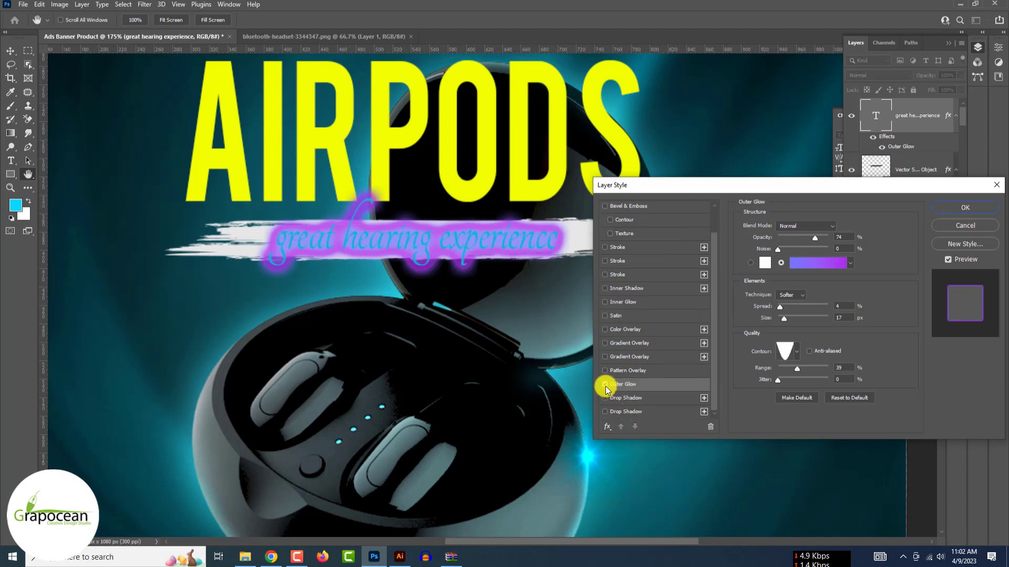
{"action": "left_click", "coordinate": [605, 385]}
{"action": "left_click", "coordinate": [636, 412]}
{"action": "left_click_drag", "start_coordinate": [788, 241], "coordinate": [836, 243]}
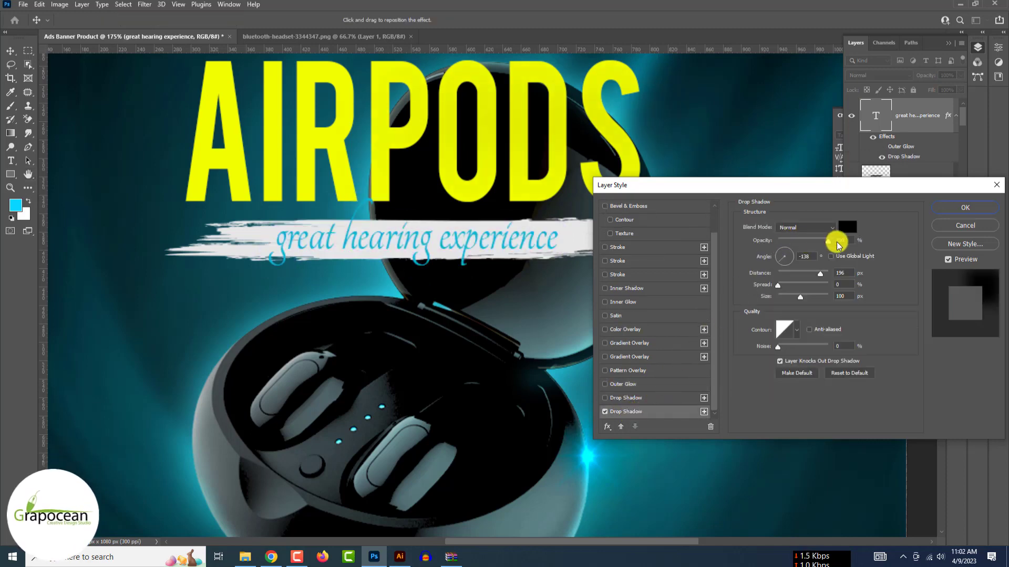
{"action": "left_click_drag", "start_coordinate": [779, 275], "coordinate": [776, 276]}
{"action": "left_click_drag", "start_coordinate": [800, 297], "coordinate": [784, 298]}
{"action": "left_click_drag", "start_coordinate": [804, 241], "coordinate": [825, 241]}
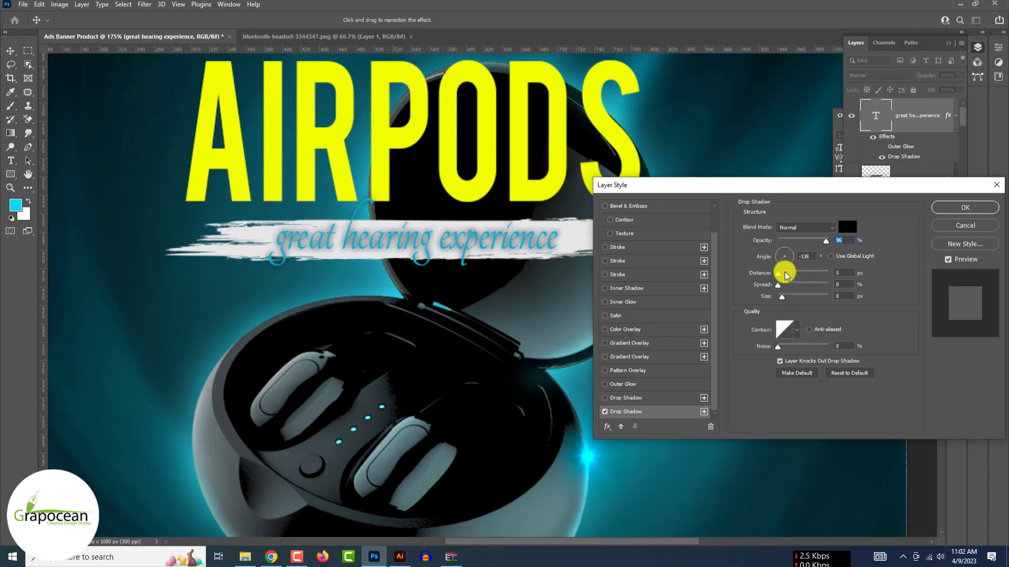
{"action": "left_click_drag", "start_coordinate": [781, 273], "coordinate": [782, 297]}
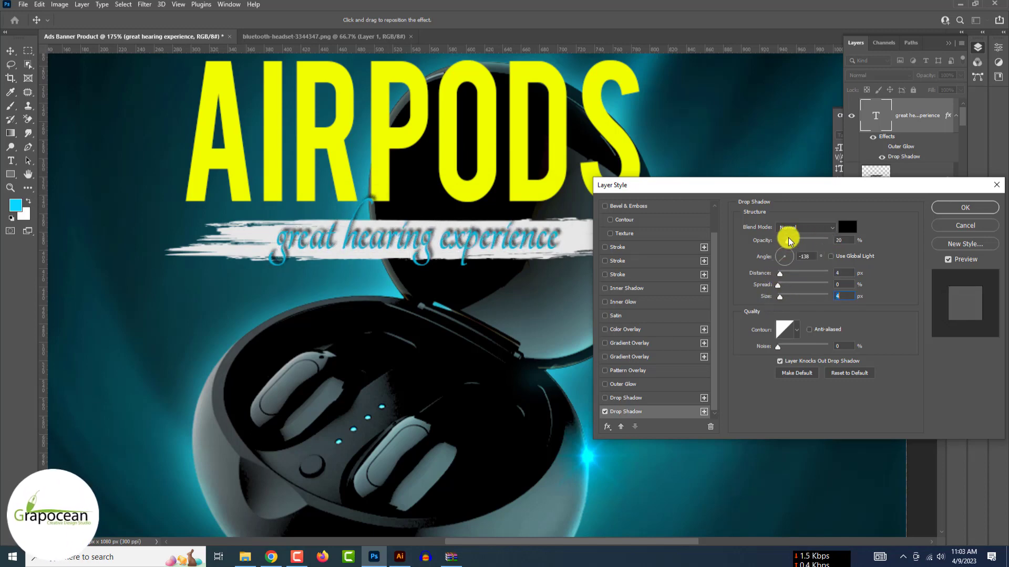
{"action": "left_click_drag", "start_coordinate": [788, 241], "coordinate": [793, 241]}
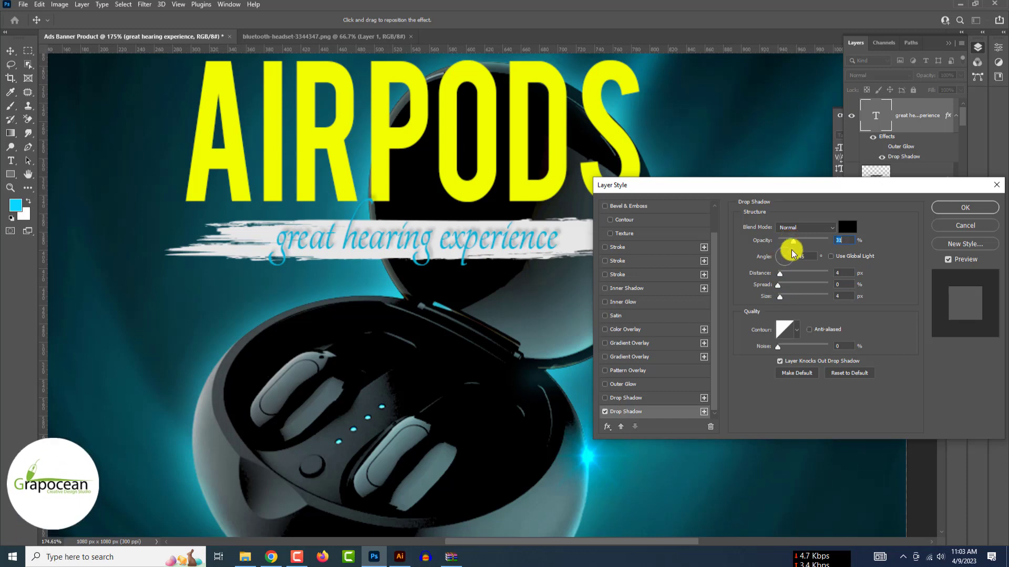
{"action": "left_click", "coordinate": [791, 250]}
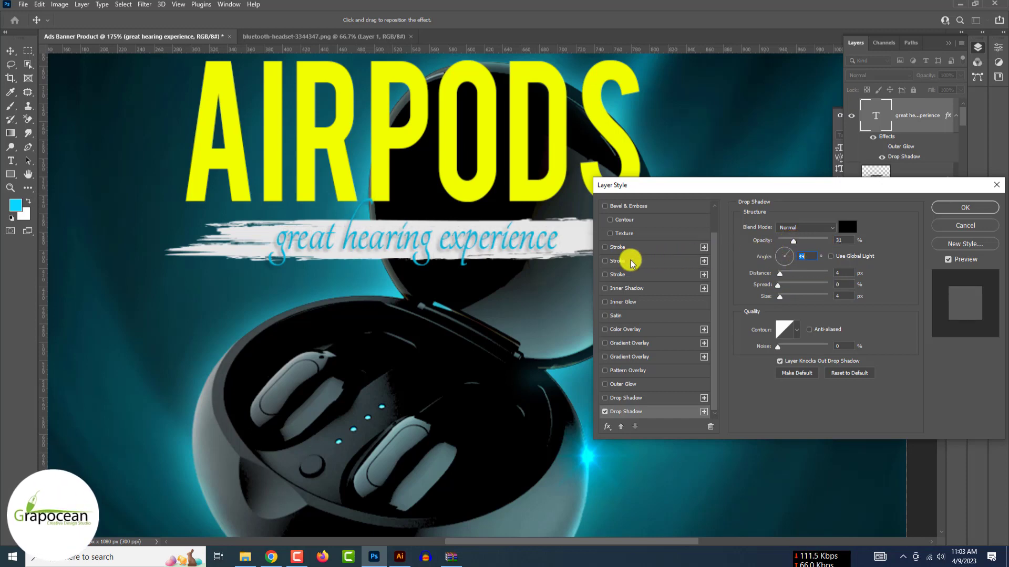
- Add a 1 px near-black outline stroke, fade the shadow to 8%, and apply the styles
{"action": "left_click", "coordinate": [605, 261]}
{"action": "left_click_drag", "start_coordinate": [776, 243], "coordinate": [778, 227]}
{"action": "left_click", "coordinate": [636, 266]}
{"action": "left_click", "coordinate": [766, 303]}
{"action": "left_click_drag", "start_coordinate": [796, 469], "coordinate": [801, 493]}
{"action": "left_click", "coordinate": [889, 359]}
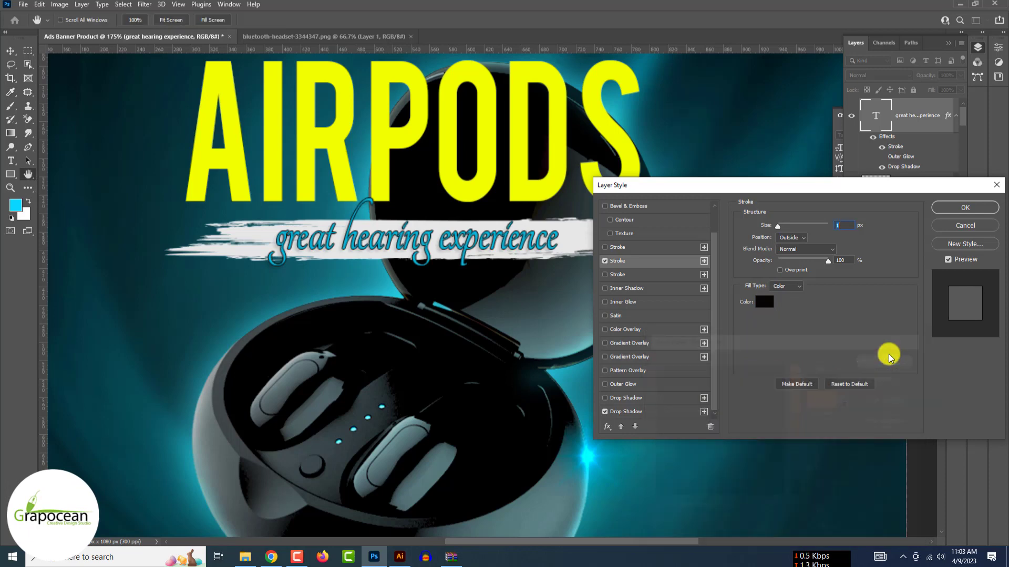
{"action": "left_click", "coordinate": [640, 413]}
{"action": "left_click", "coordinate": [965, 208]}
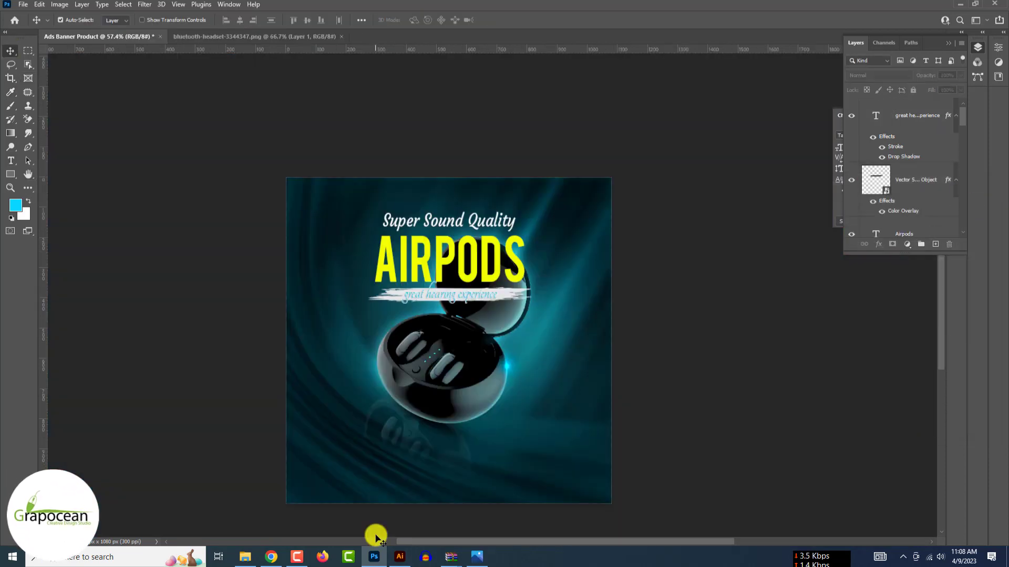
- Drag the white nine-dot circle grid from Illustrator onto the banner beside the earbuds case
{"action": "left_click", "coordinate": [395, 558]}
{"action": "left_click_drag", "start_coordinate": [286, 140], "coordinate": [532, 399]}
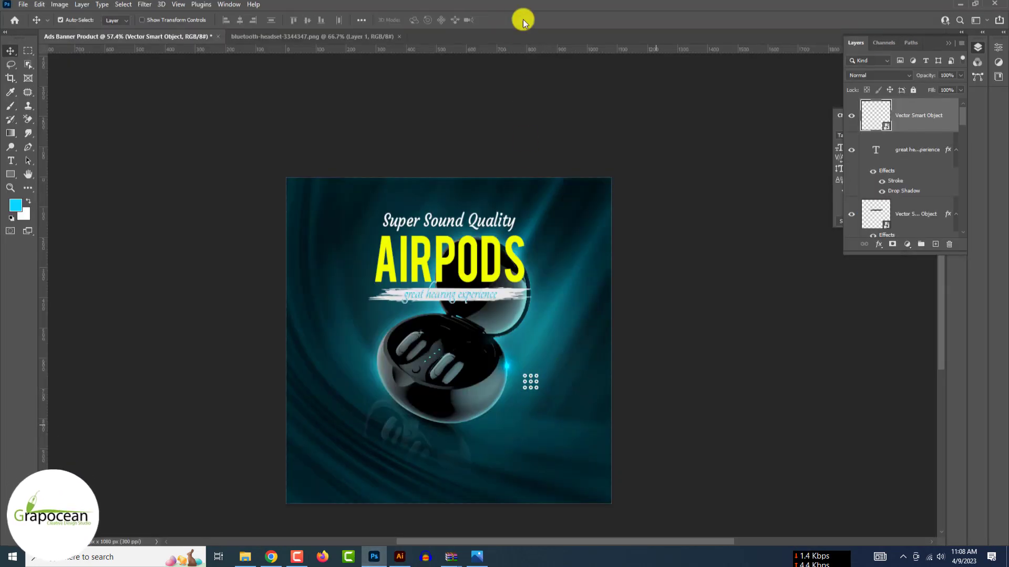
{"action": "left_click", "coordinate": [399, 557]}
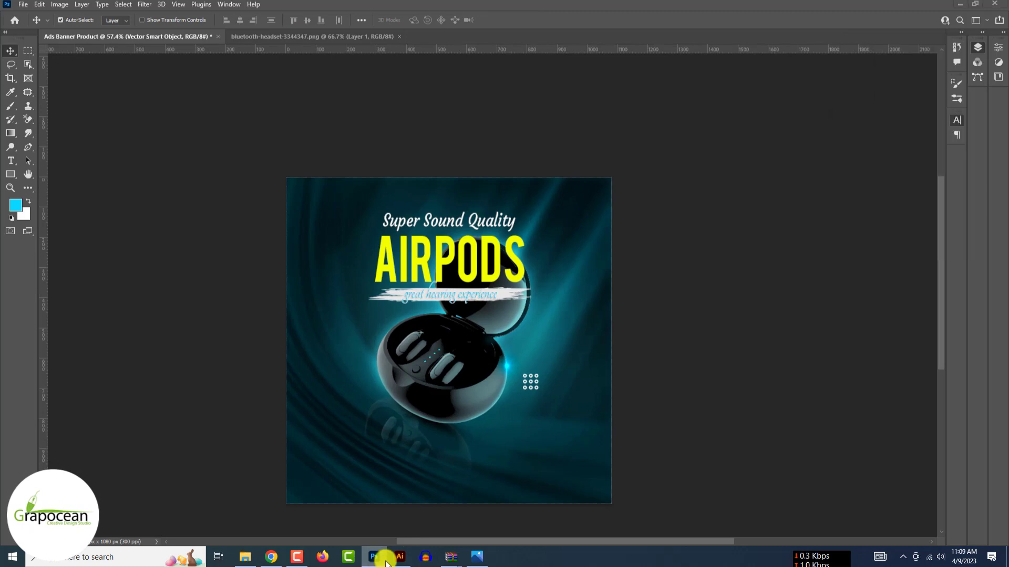
{"action": "mouse_move", "coordinate": [392, 231]}
{"action": "left_mouse_down"}
{"action": "mouse_move", "coordinate": [500, 419]}
{"action": "mouse_move", "coordinate": [382, 223]}
{"action": "left_mouse_up"}
- Set the zigzag to a 3 pt stroke, drop it into the banner, then shrink it and rotate it -90°
{"action": "left_click", "coordinate": [128, 28]}
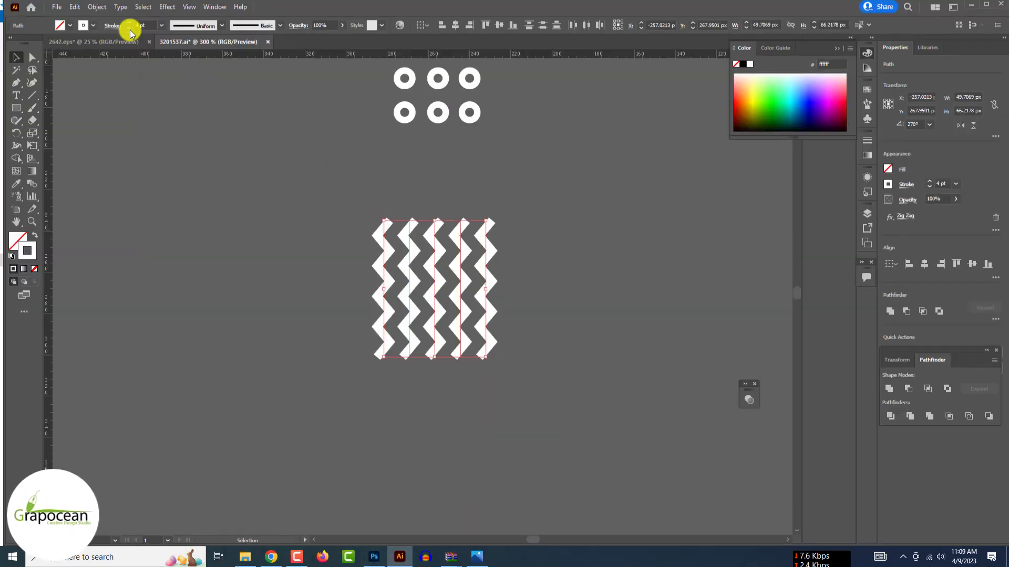
{"action": "left_click", "coordinate": [210, 163]}
{"action": "mouse_move", "coordinate": [456, 285]}
{"action": "left_mouse_down"}
{"action": "mouse_move", "coordinate": [491, 431]}
{"action": "mouse_move", "coordinate": [389, 512]}
{"action": "mouse_move", "coordinate": [513, 388]}
{"action": "mouse_move", "coordinate": [507, 428]}
{"action": "left_mouse_up"}
{"action": "left_click_drag", "start_coordinate": [543, 477], "coordinate": [487, 402]}
- Rotate the zigzag graphic upright to 0° and Alt-drag a duplicate beside the original
{"action": "left_click", "coordinate": [519, 21]}
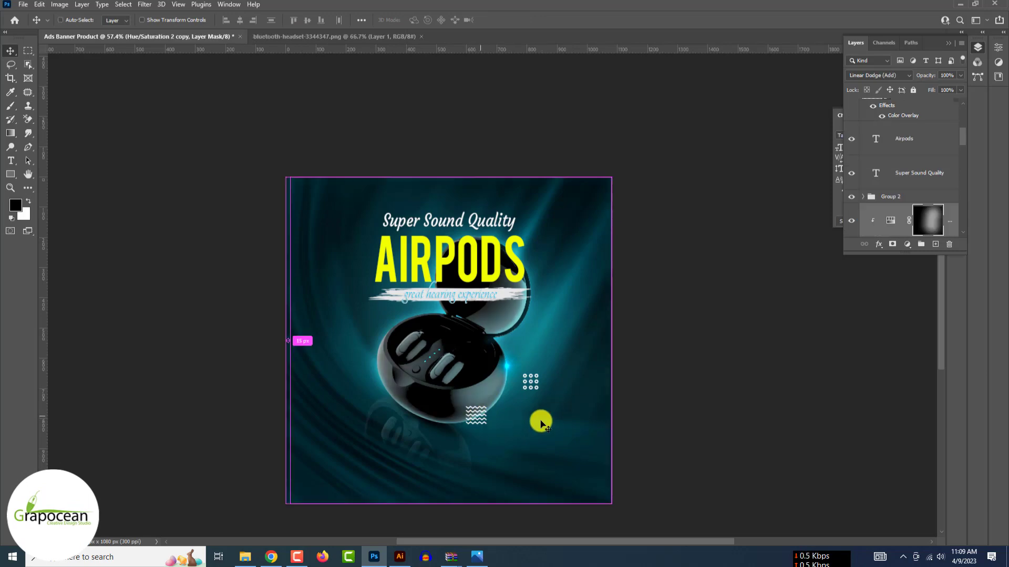
{"action": "scroll", "coordinate": [525, 420], "scroll_direction": "up", "scroll_amount": 3}
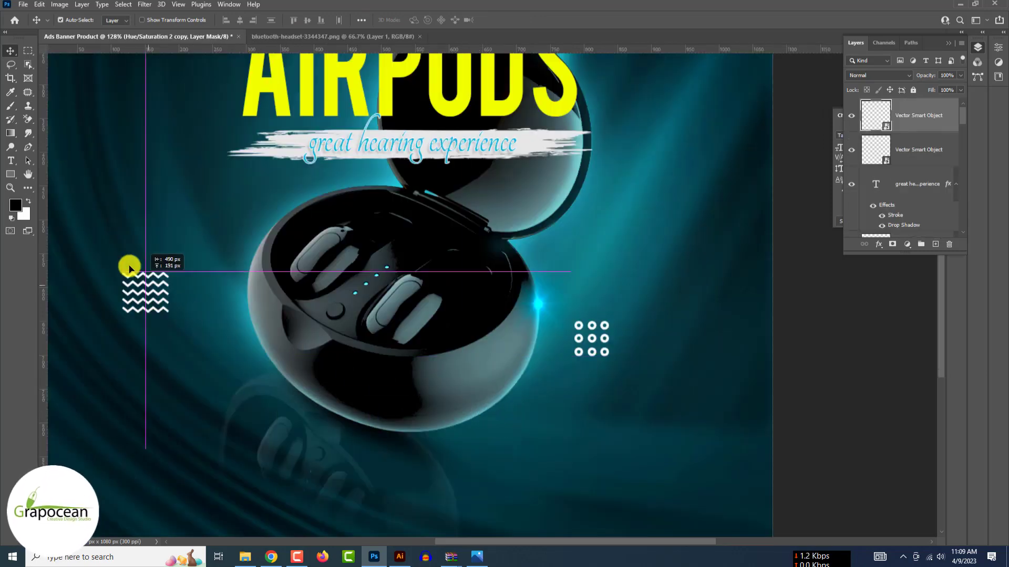
{"action": "scroll", "coordinate": [119, 244], "scroll_direction": "down", "scroll_amount": 5}
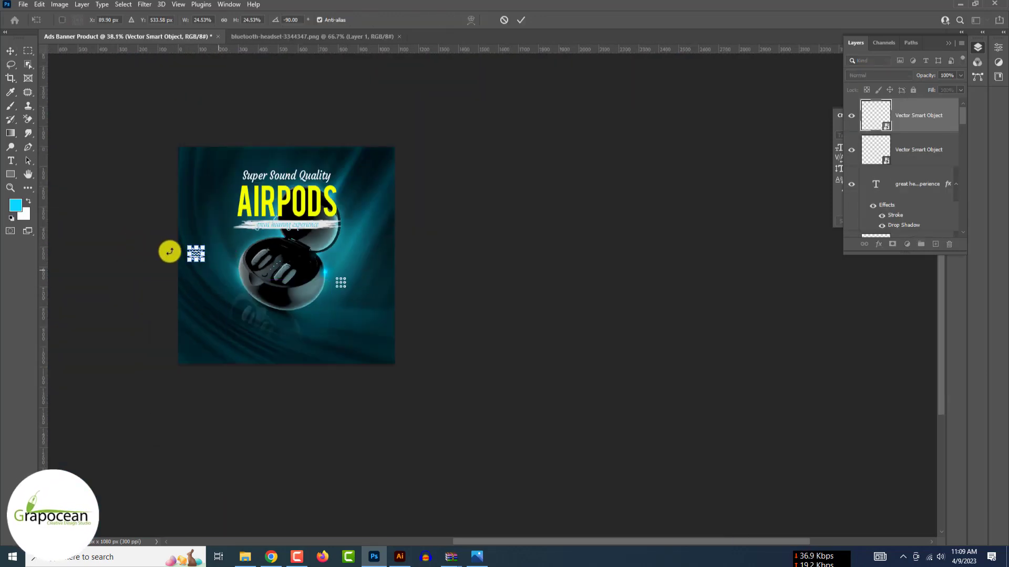
{"action": "scroll", "coordinate": [169, 251], "scroll_direction": "up", "scroll_amount": 4}
{"action": "left_click_drag", "start_coordinate": [201, 254], "coordinate": [119, 278]}
{"action": "left_click", "coordinate": [523, 20]}
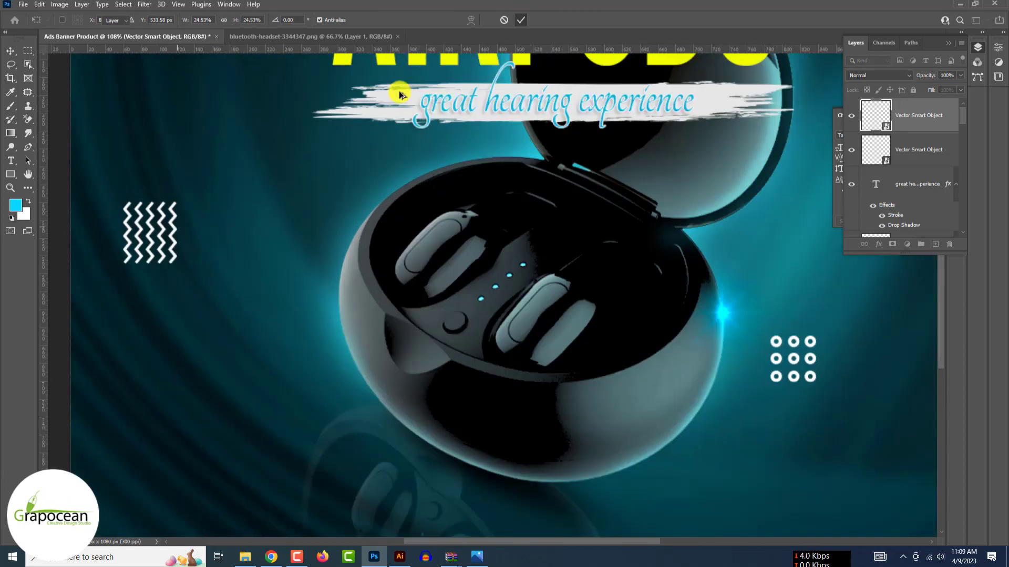
{"action": "scroll", "coordinate": [173, 229], "scroll_direction": "up", "scroll_amount": 4}
{"action": "left_click_drag", "start_coordinate": [174, 229], "coordinate": [197, 259]}
{"action": "scroll", "coordinate": [169, 306], "scroll_direction": "up", "scroll_amount": 3}
{"action": "scroll", "coordinate": [197, 259], "scroll_direction": "down", "scroll_amount": 4}
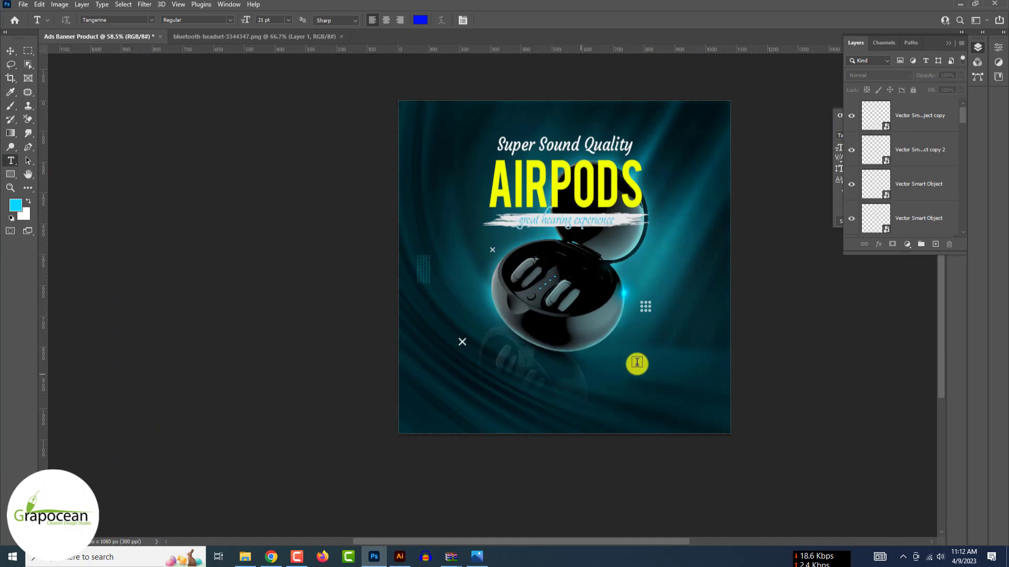
- Start the feature text at the lower right as small near-white text, trying Poppins then Alata
{"action": "left_click", "coordinate": [637, 362]}
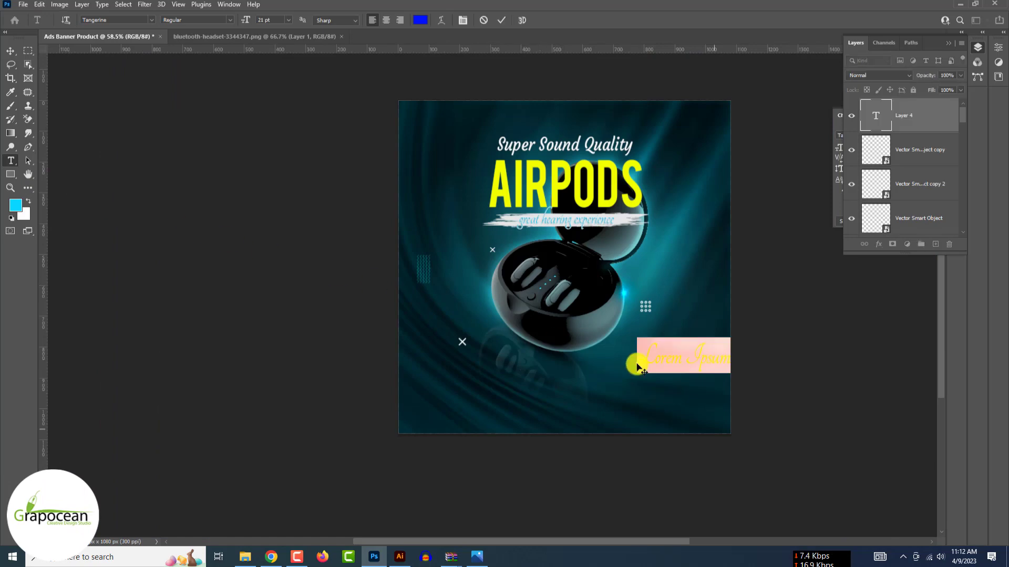
{"action": "left_click", "coordinate": [149, 24]}
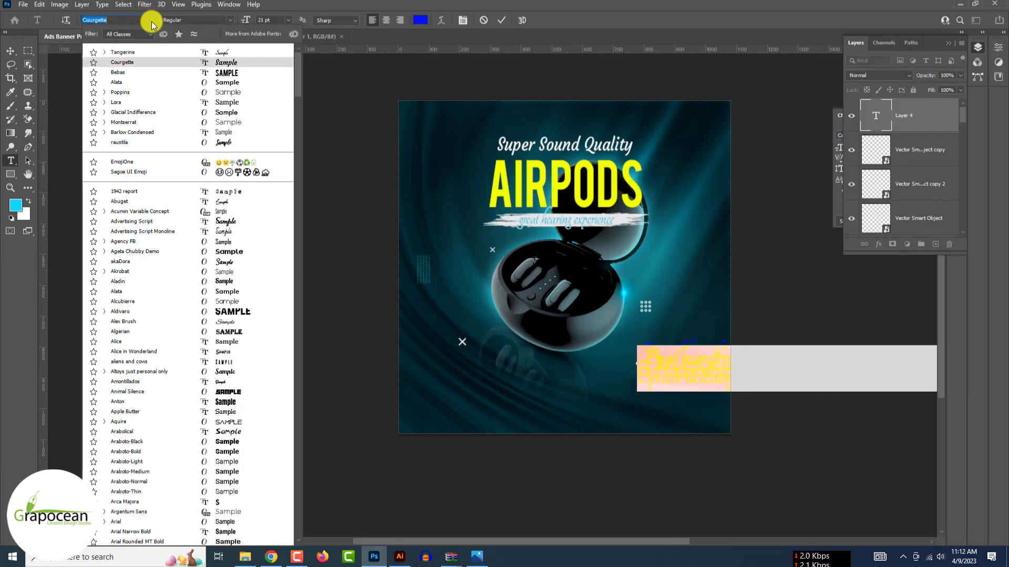
{"action": "left_click", "coordinate": [244, 90]}
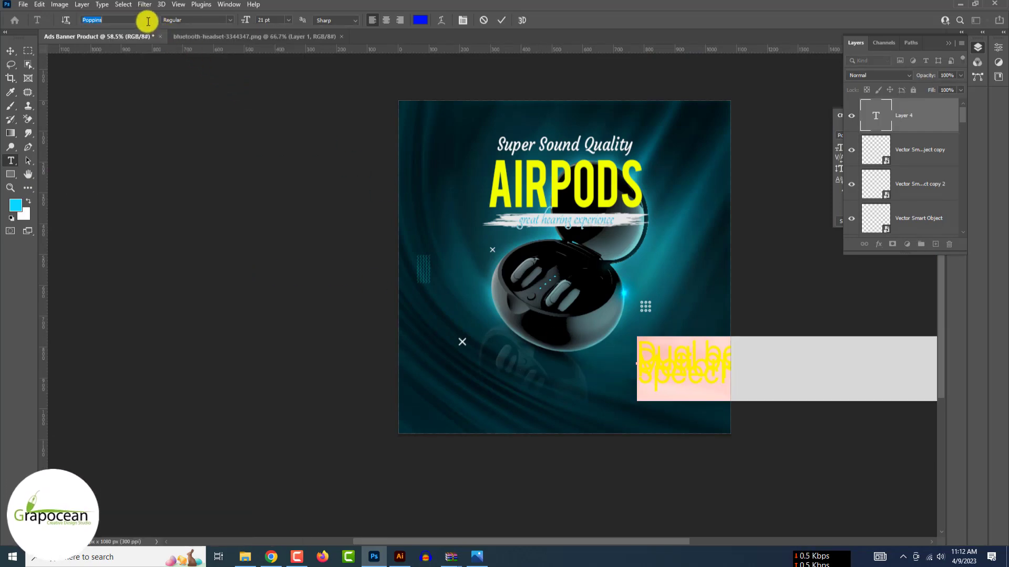
{"action": "left_click", "coordinate": [149, 22]}
{"action": "key", "text": "Down"}
{"action": "key", "text": "Down"}
{"action": "key", "text": "Down"}
{"action": "key", "text": "Down"}
{"action": "left_click", "coordinate": [228, 94]}
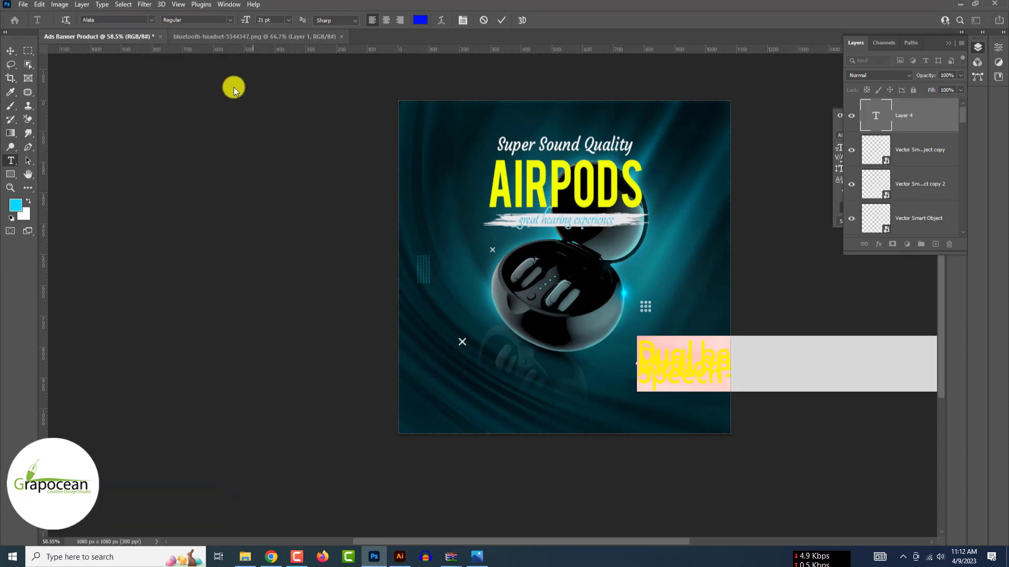
{"action": "left_click_drag", "start_coordinate": [245, 20], "coordinate": [240, 22]}
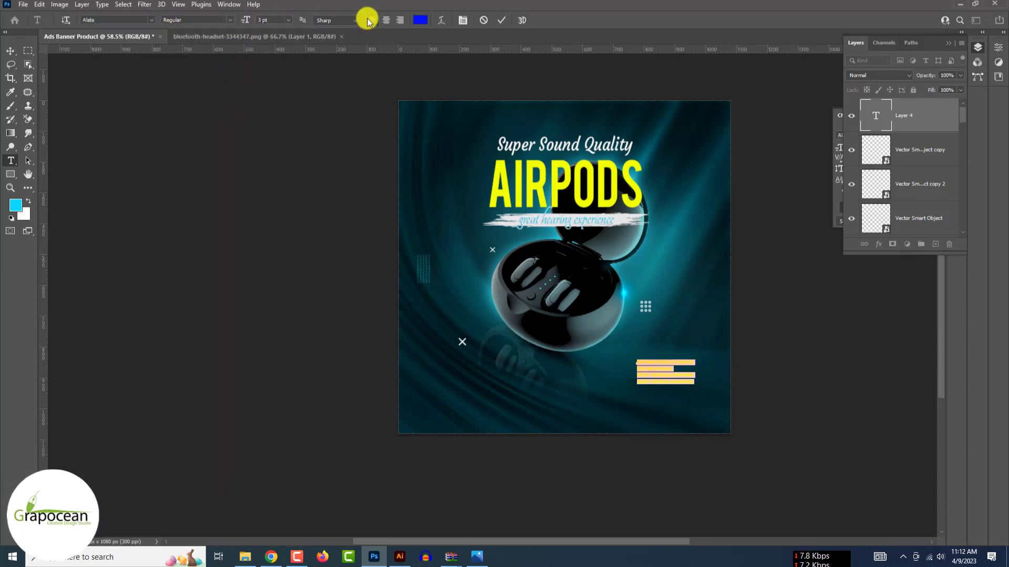
{"action": "left_click", "coordinate": [420, 20]}
{"action": "left_click", "coordinate": [682, 478]}
{"action": "left_click", "coordinate": [888, 359]}
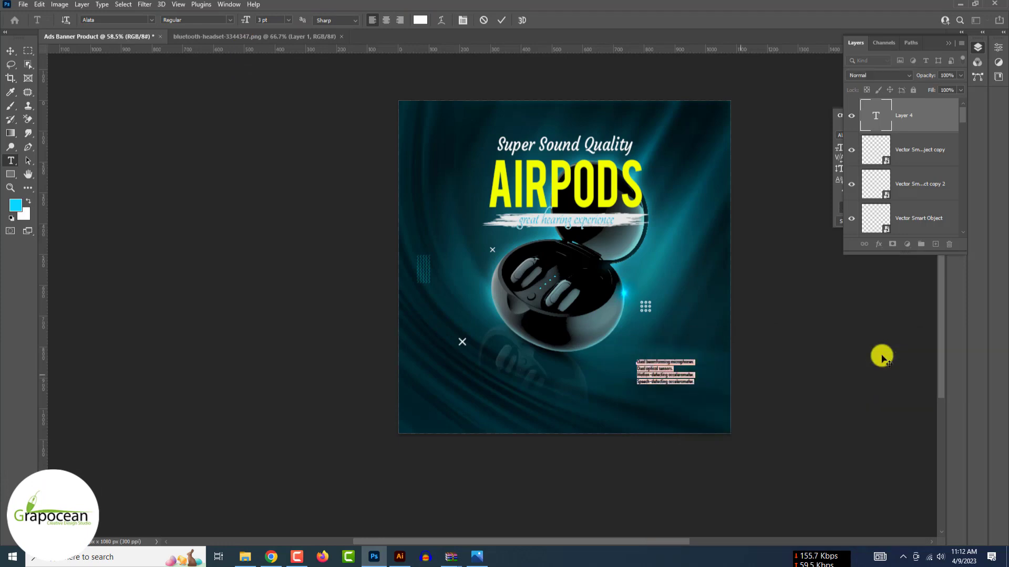
{"action": "scroll", "coordinate": [856, 353], "scroll_direction": "up", "scroll_amount": 5}
{"action": "left_click", "coordinate": [571, 331]}
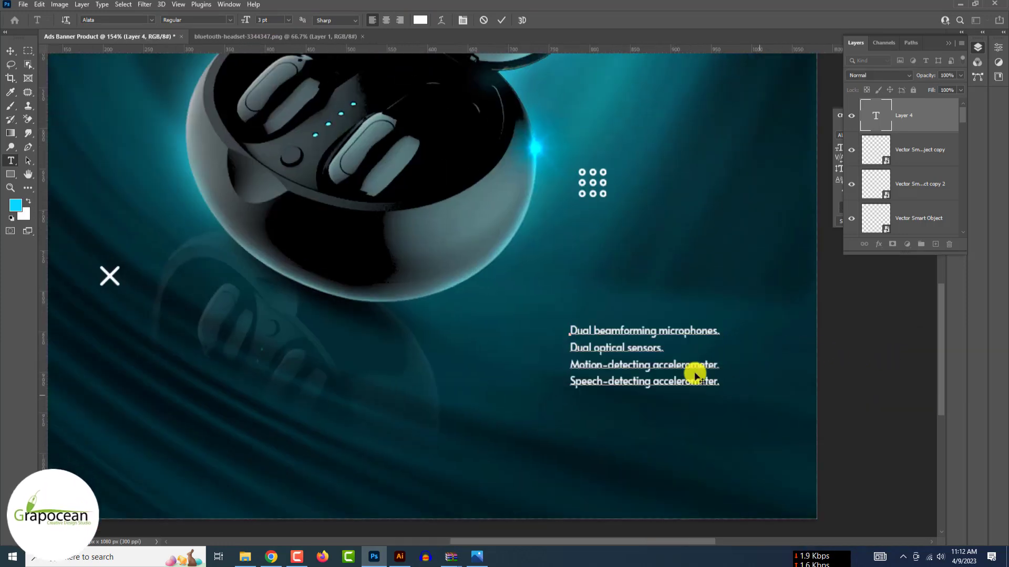
- Set all four feature lines to Montserrat Light at 2 pt
{"action": "left_click_drag", "start_coordinate": [724, 383], "coordinate": [536, 331]}
{"action": "left_click", "coordinate": [152, 20]}
{"action": "key", "text": "Down"}
{"action": "key", "text": "Down"}
{"action": "key", "text": "Down"}
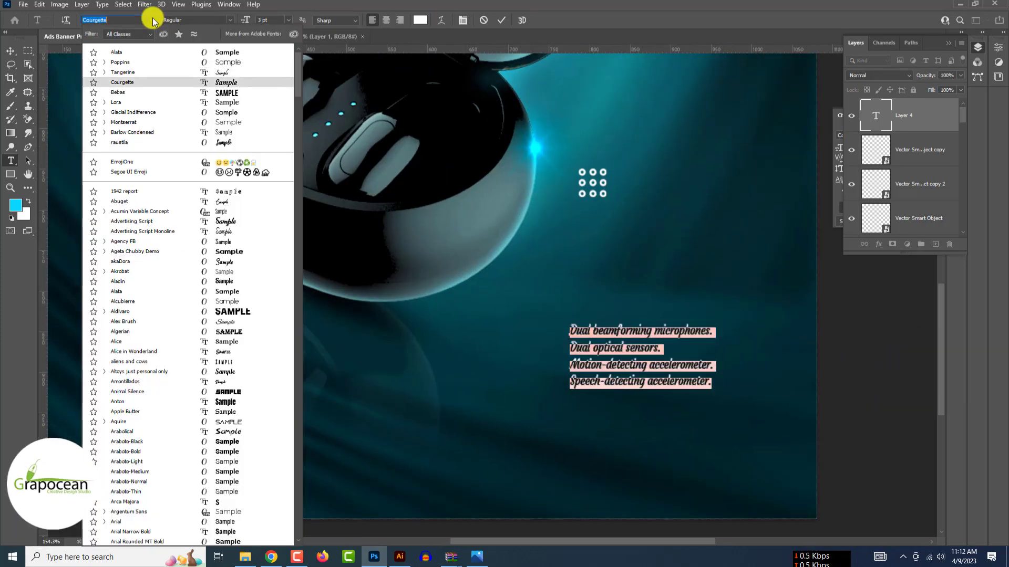
{"action": "key", "text": "Down"}
{"action": "key", "text": "Down"}
{"action": "key", "text": "Down"}
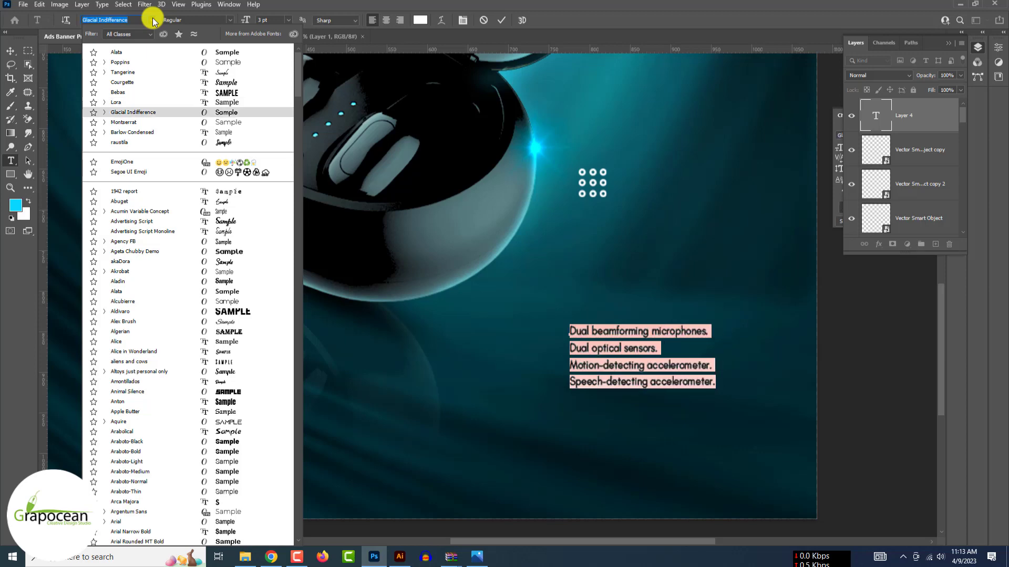
{"action": "left_click", "coordinate": [220, 124]}
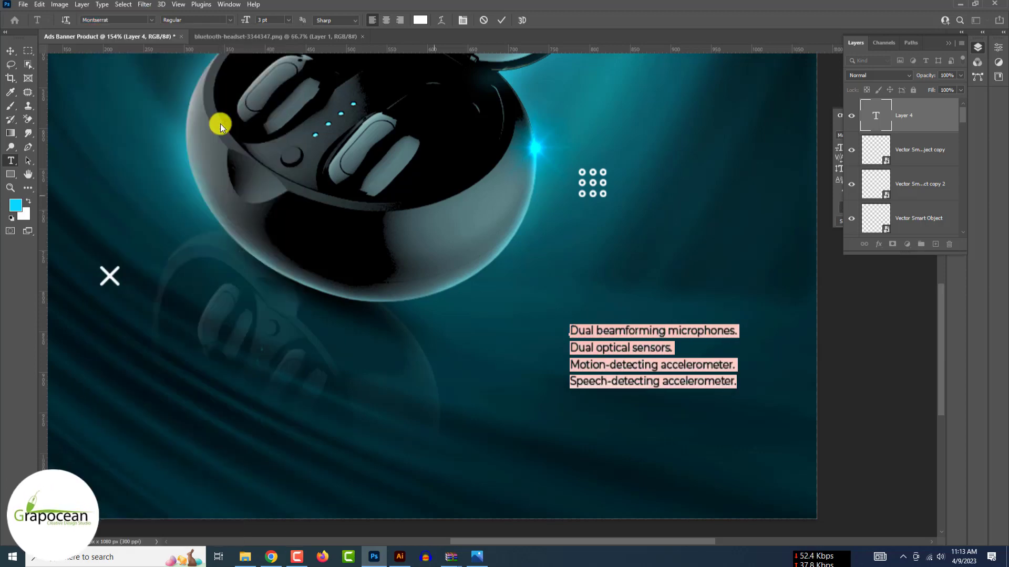
{"action": "left_click", "coordinate": [250, 21]}
{"action": "type", "text": "2"}
{"action": "key", "text": "Return"}
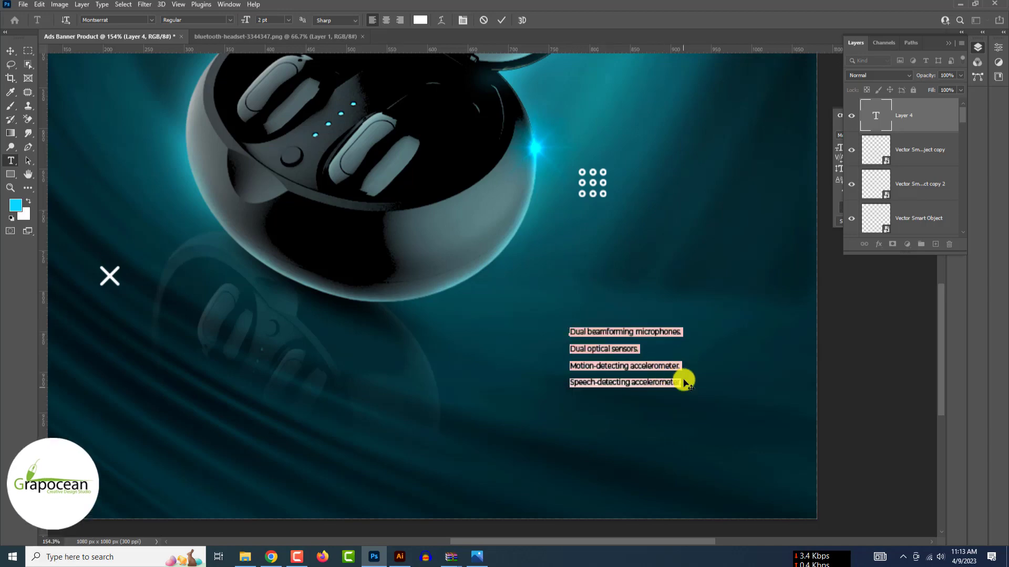
{"action": "left_click_drag", "start_coordinate": [685, 383], "coordinate": [572, 322]}
{"action": "left_click", "coordinate": [231, 21]}
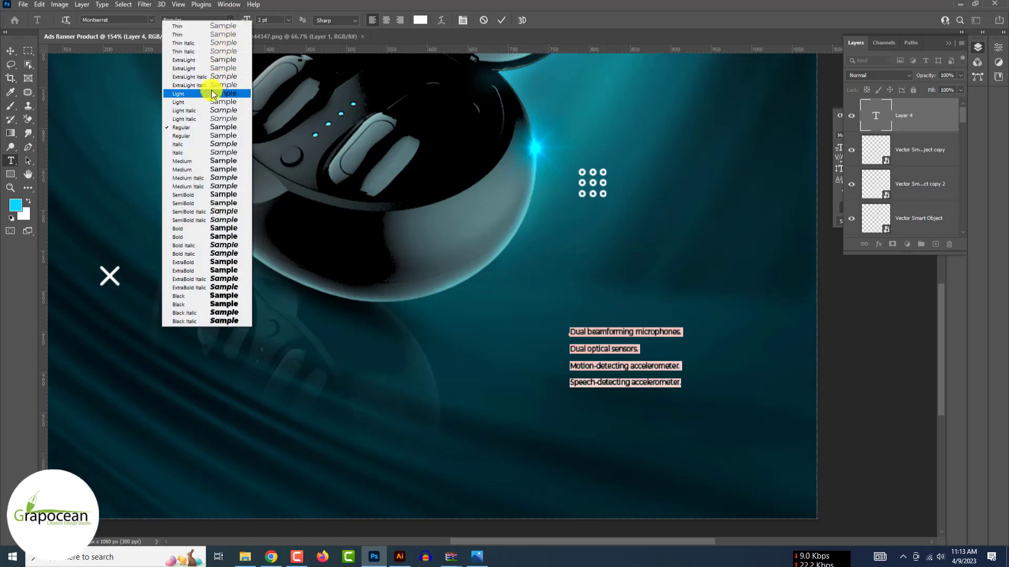
{"action": "left_click", "coordinate": [209, 94]}
- Apply Optical kerning and tracking 0, then move the feature list beside the earbuds case
{"action": "left_click", "coordinate": [947, 43]}
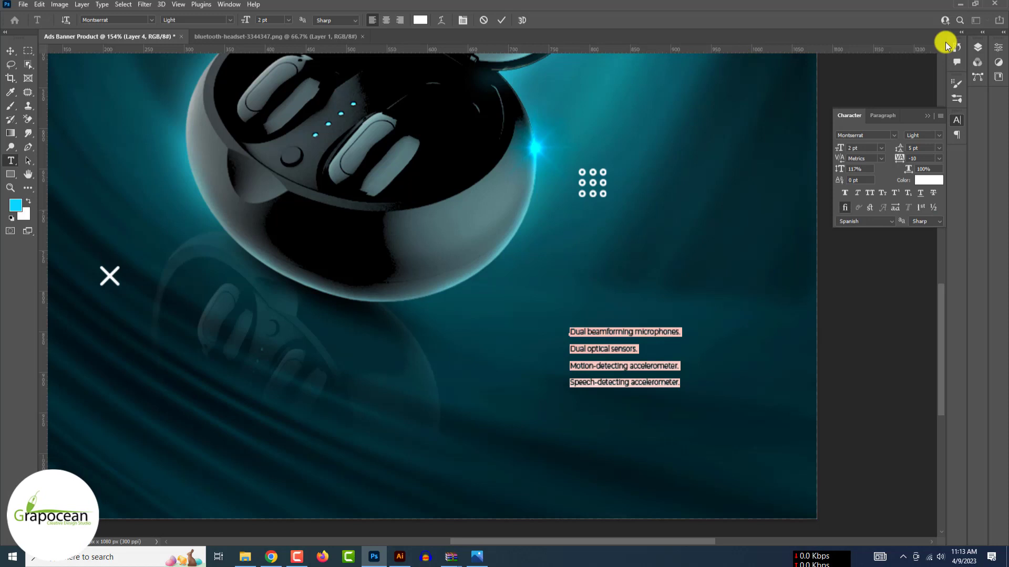
{"action": "left_click", "coordinate": [882, 158]}
{"action": "left_click", "coordinate": [872, 163]}
{"action": "left_click", "coordinate": [938, 158]}
{"action": "left_click", "coordinate": [922, 209]}
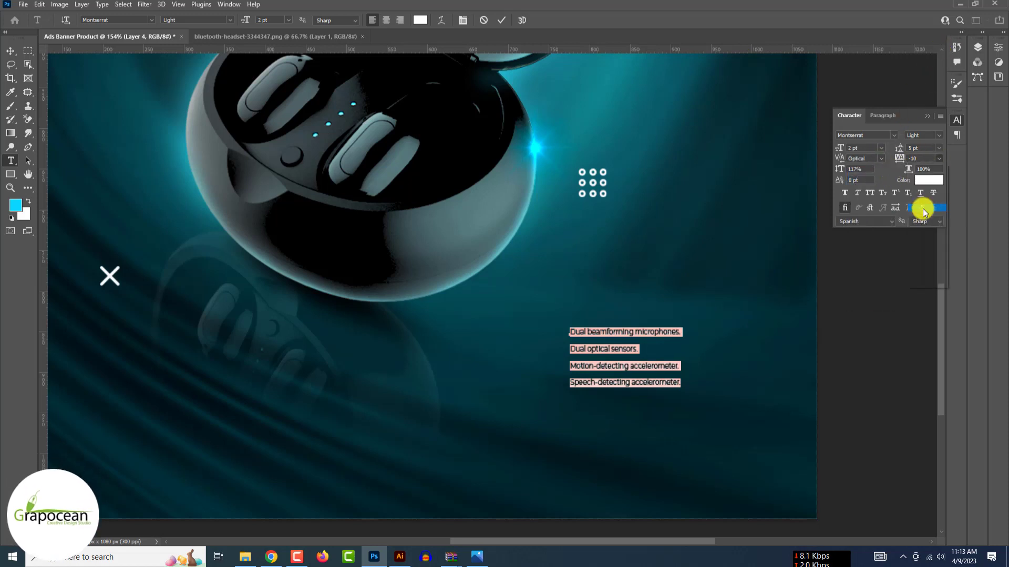
{"action": "left_click", "coordinate": [939, 158]}
{"action": "left_click", "coordinate": [929, 222]}
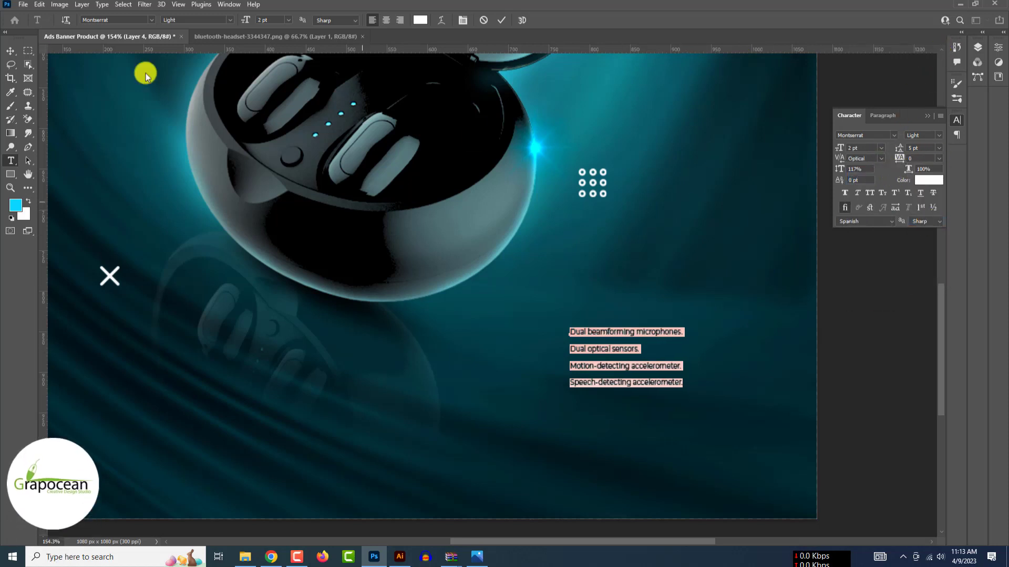
{"action": "key", "text": "ctrl+Return"}
{"action": "key", "text": "v"}
{"action": "left_click_drag", "start_coordinate": [654, 347], "coordinate": [718, 118]}
{"action": "scroll", "coordinate": [687, 106], "scroll_direction": "down", "scroll_amount": 10}
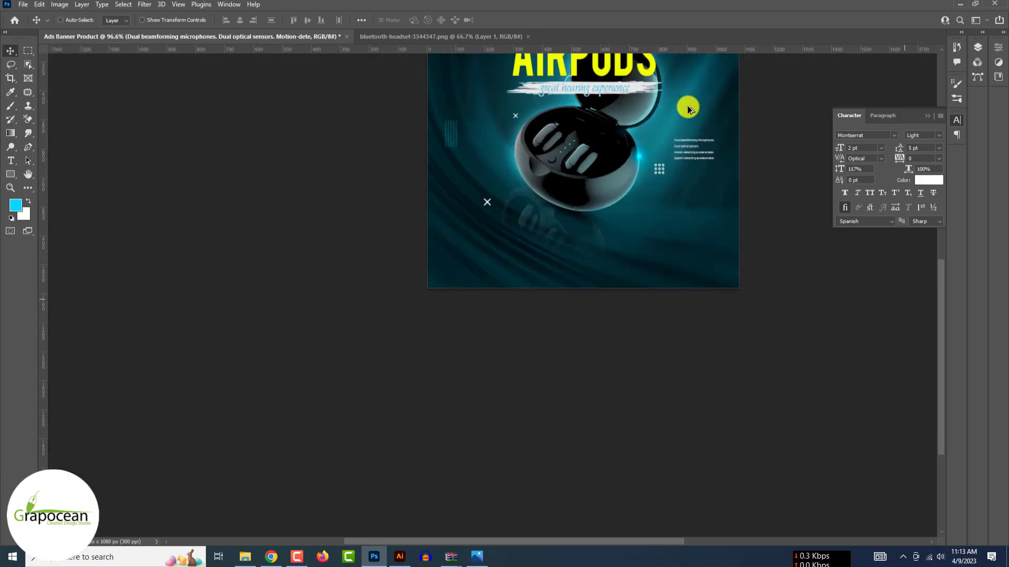
{"action": "scroll", "coordinate": [687, 106], "scroll_direction": "up", "scroll_amount": 3}
{"action": "scroll", "coordinate": [691, 184], "scroll_direction": "up", "scroll_amount": 4}
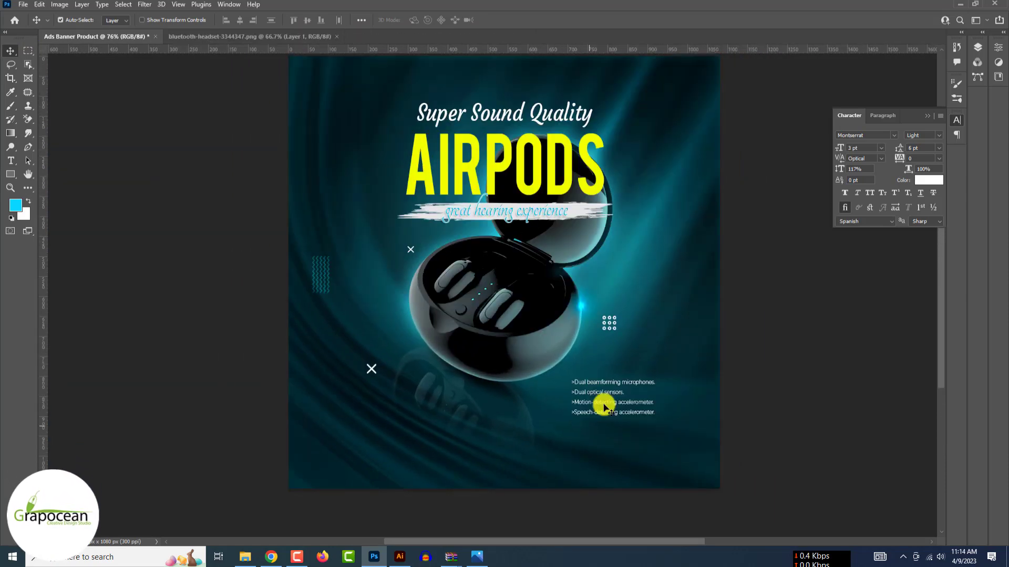
- Finish the white 'Call For Order' line and shift it further left
{"action": "scroll", "coordinate": [604, 405], "scroll_direction": "up", "scroll_amount": 2}
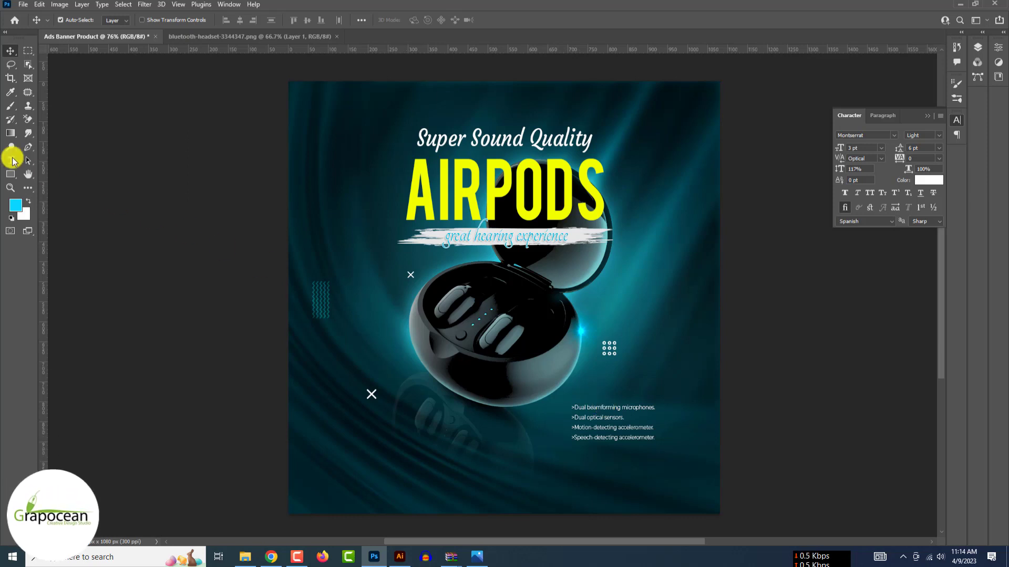
{"action": "left_click", "coordinate": [11, 160]}
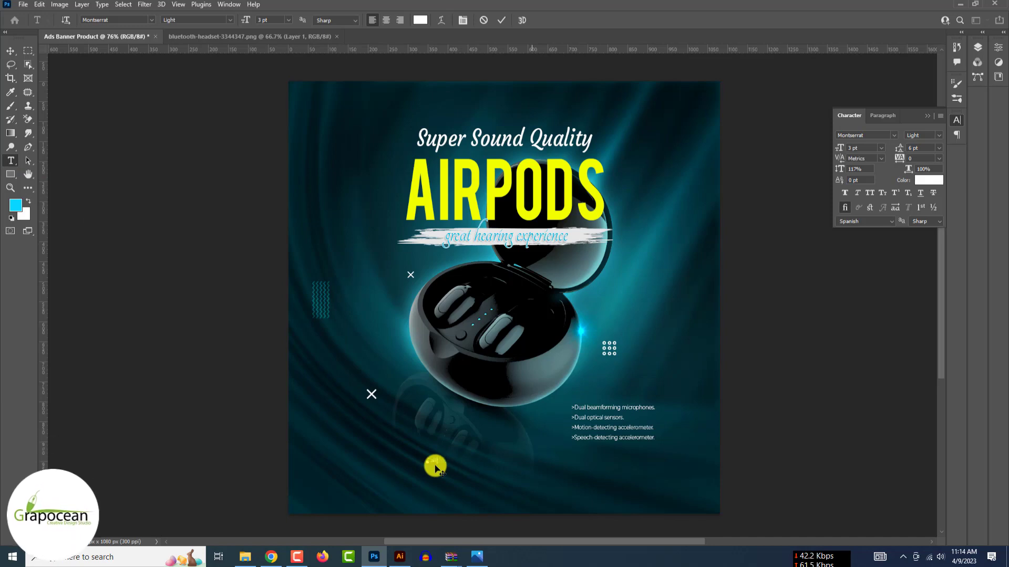
{"action": "scroll", "coordinate": [435, 469], "scroll_direction": "up", "scroll_amount": 4}
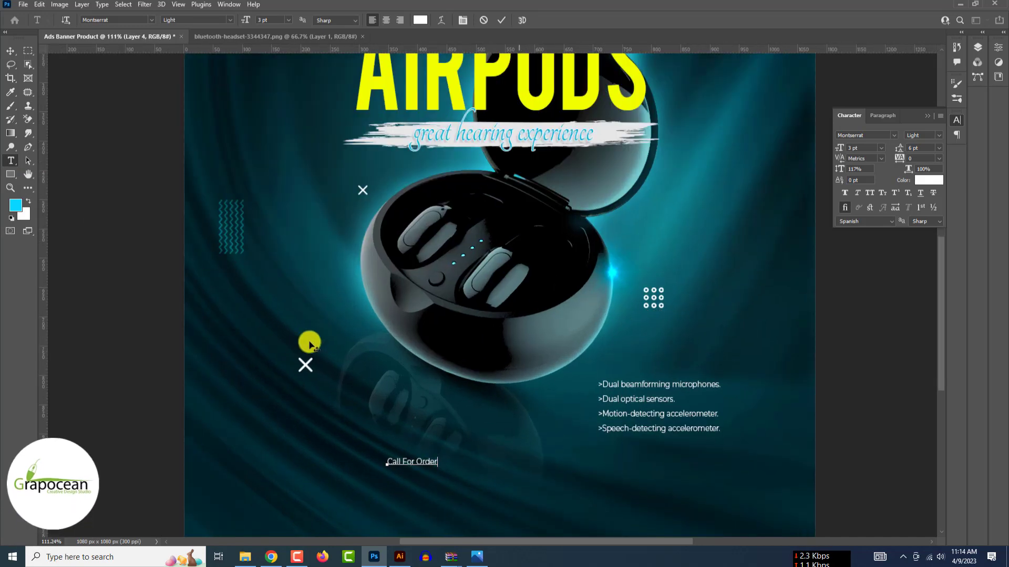
{"action": "left_click", "coordinate": [11, 51]}
{"action": "left_click_drag", "start_coordinate": [393, 464], "coordinate": [322, 461]}
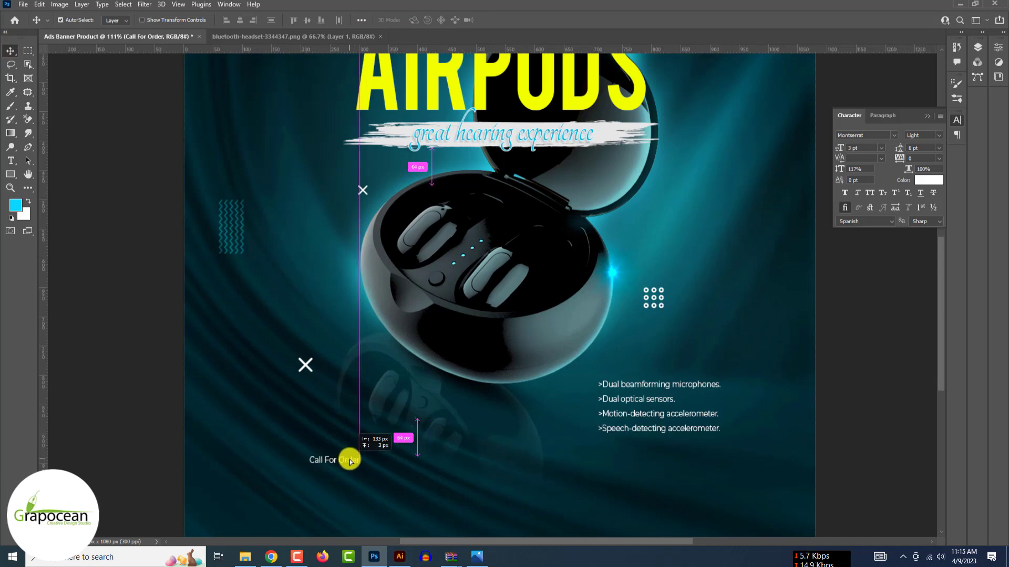
- Add the contact phone number as a new line just beneath 'Call For Order'
{"action": "left_click", "coordinate": [11, 160]}
{"action": "left_click", "coordinate": [316, 485]}
{"action": "key", "text": "BackSpace"}
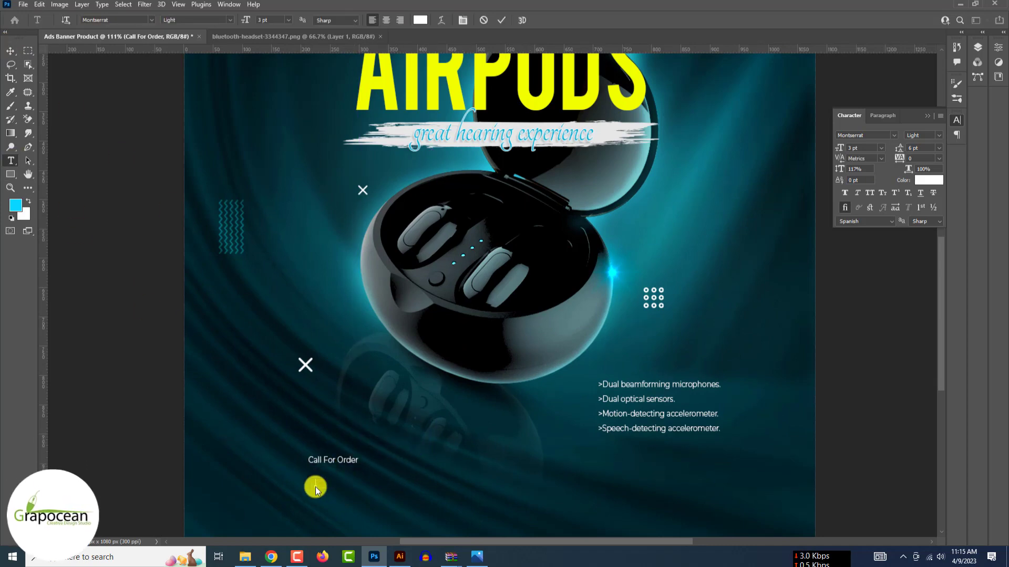
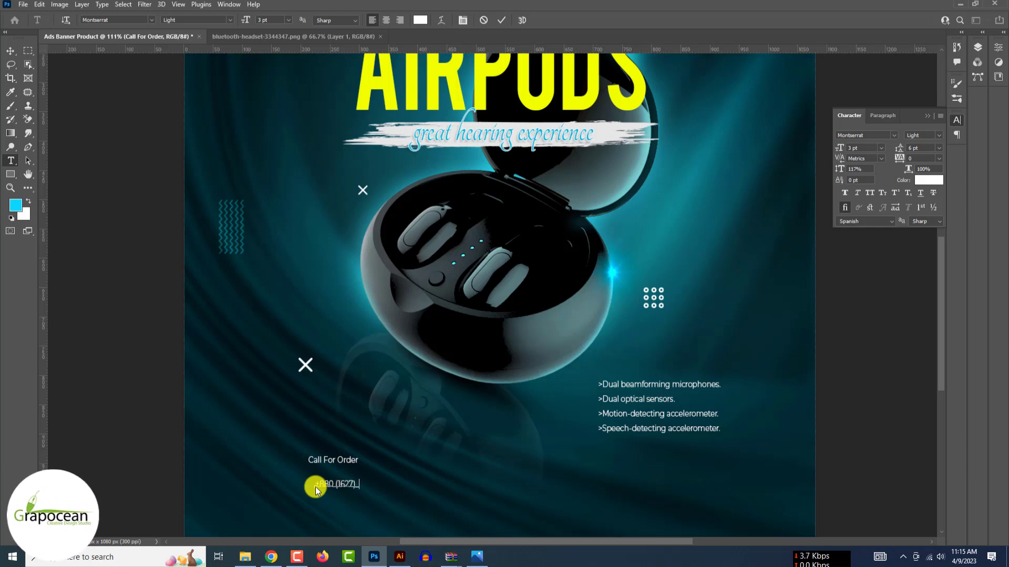
{"action": "double_click", "coordinate": [368, 484]}
{"action": "left_click", "coordinate": [10, 51]}
{"action": "scroll", "coordinate": [337, 486], "scroll_direction": "up", "scroll_amount": 4}
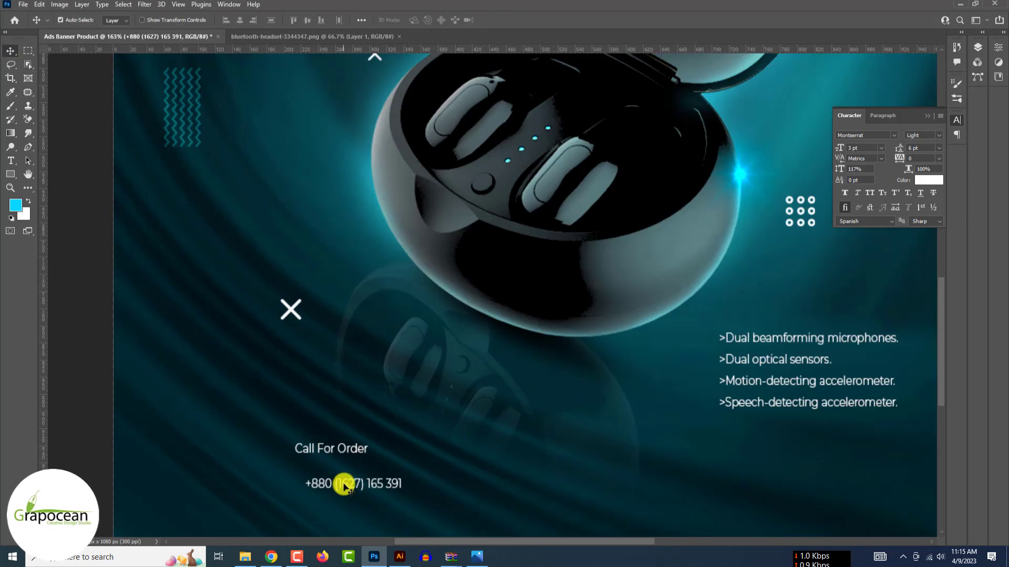
{"action": "left_click_drag", "start_coordinate": [344, 483], "coordinate": [332, 468]}
{"action": "scroll", "coordinate": [331, 467], "scroll_direction": "down", "scroll_amount": 10}
{"action": "scroll", "coordinate": [336, 466], "scroll_direction": "up", "scroll_amount": 5}
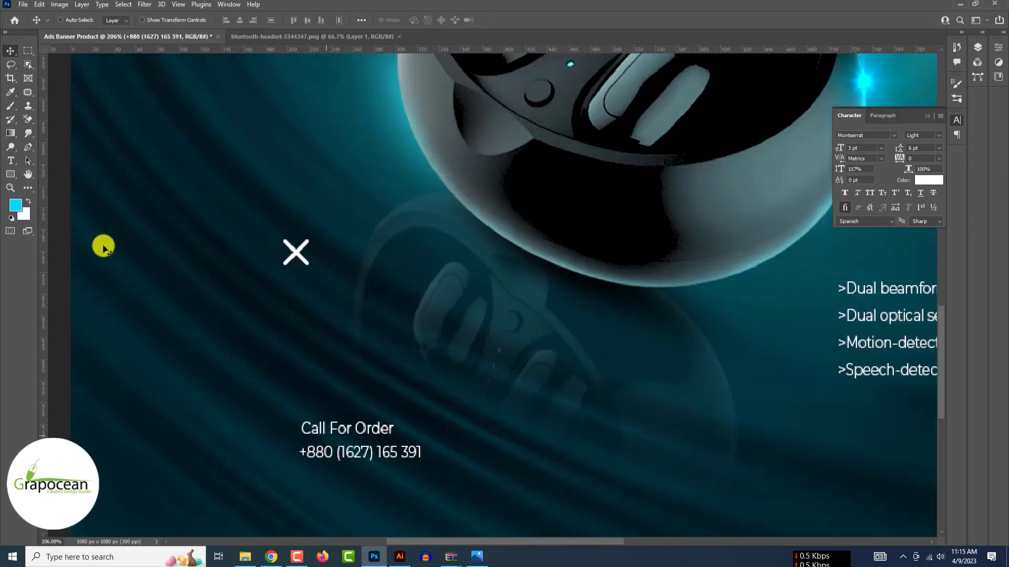
{"action": "left_click", "coordinate": [11, 160]}
- Color the 'Call For Order' line with the yellow sampled from the AIRPODS headline
{"action": "triple_click", "coordinate": [394, 429]}
{"action": "scroll", "coordinate": [243, 412], "scroll_direction": "down", "scroll_amount": 6}
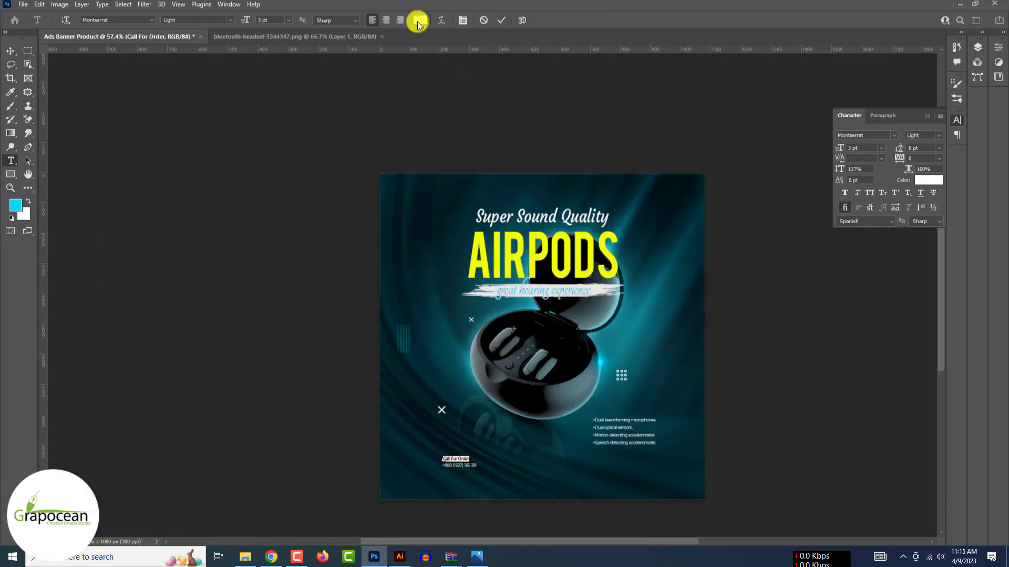
{"action": "left_click", "coordinate": [420, 20]}
{"action": "left_click", "coordinate": [497, 243]}
{"action": "left_click", "coordinate": [888, 359]}
{"action": "scroll", "coordinate": [458, 463], "scroll_direction": "up", "scroll_amount": 6}
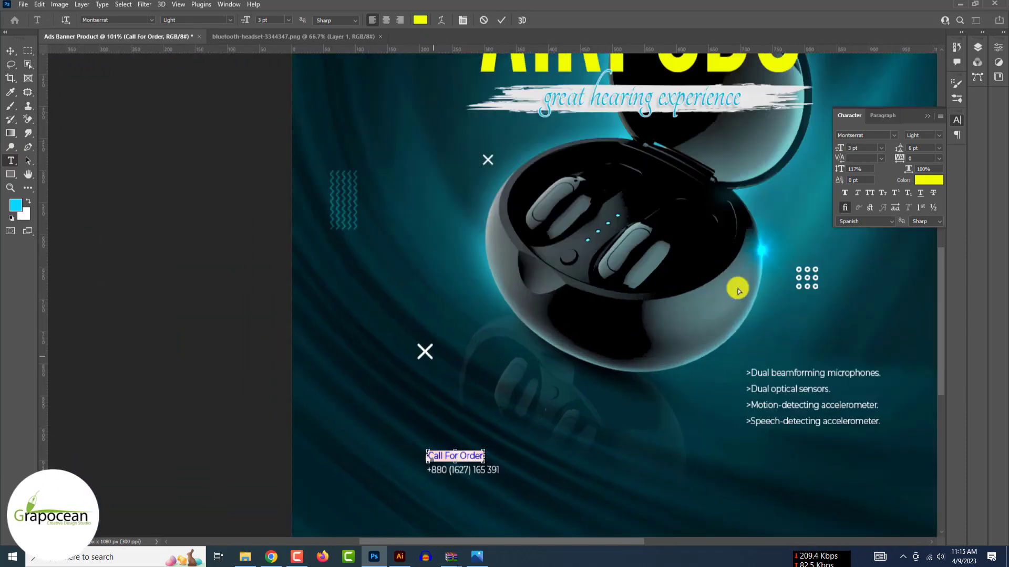
- Make 'Call For Order' bold and increase its size from 3 pt to 4 pt
{"action": "left_click", "coordinate": [230, 20]}
{"action": "left_click", "coordinate": [222, 127]}
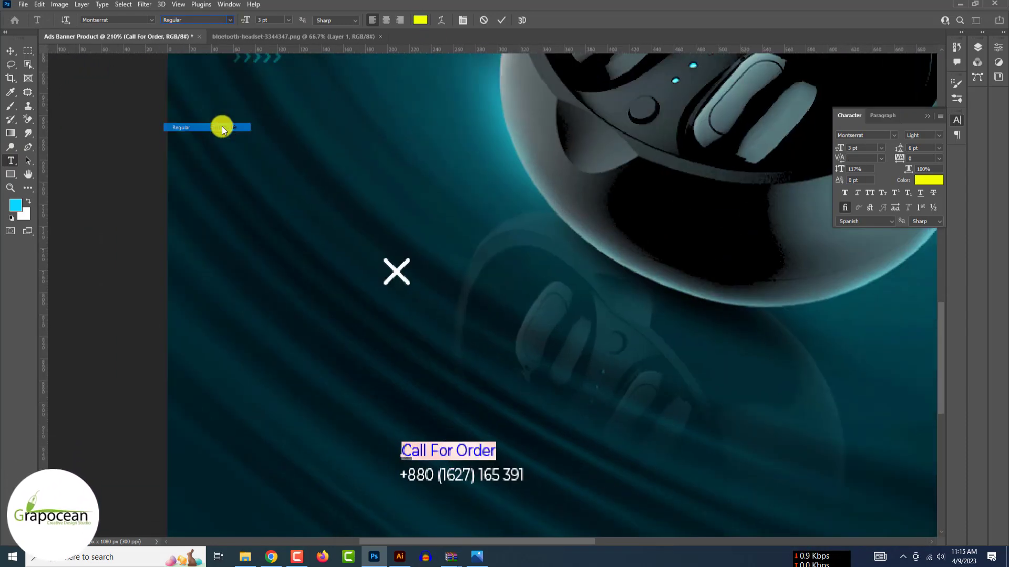
{"action": "left_click_drag", "start_coordinate": [243, 24], "coordinate": [249, 23]}
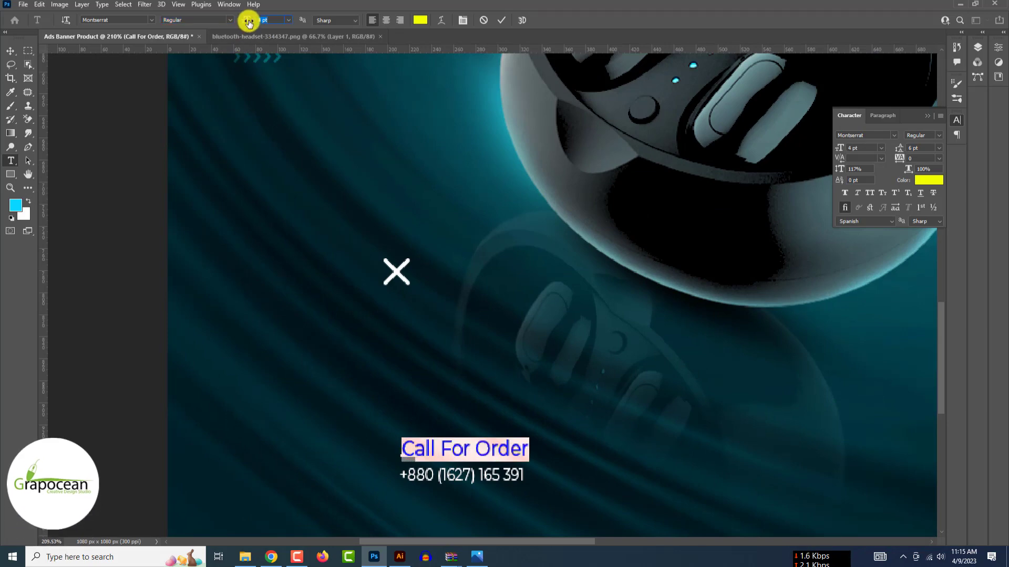
{"action": "left_click", "coordinate": [230, 19]}
{"action": "left_click", "coordinate": [197, 225]}
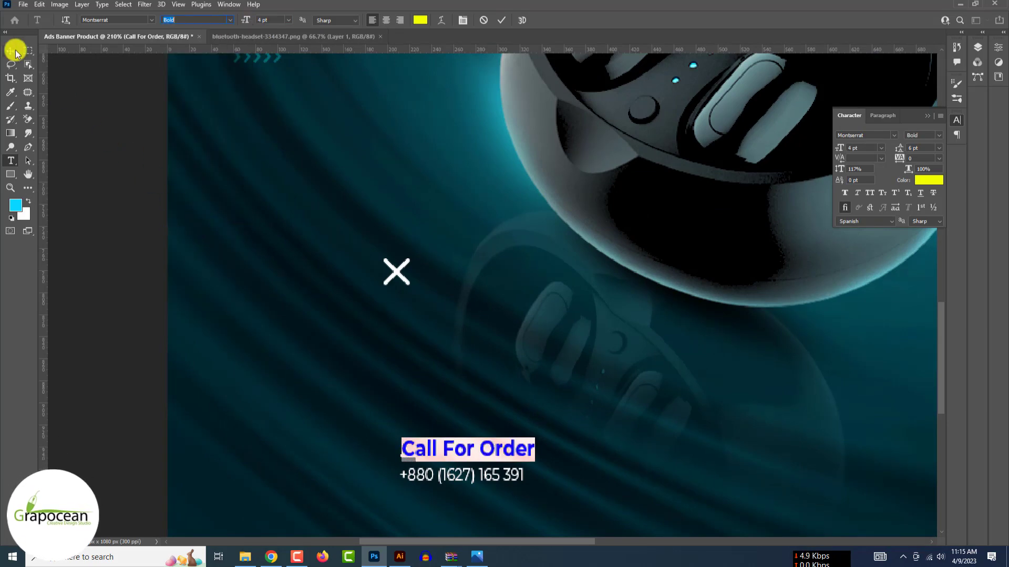
{"action": "left_click", "coordinate": [16, 51]}
{"action": "scroll", "coordinate": [455, 453], "scroll_direction": "down", "scroll_amount": 7}
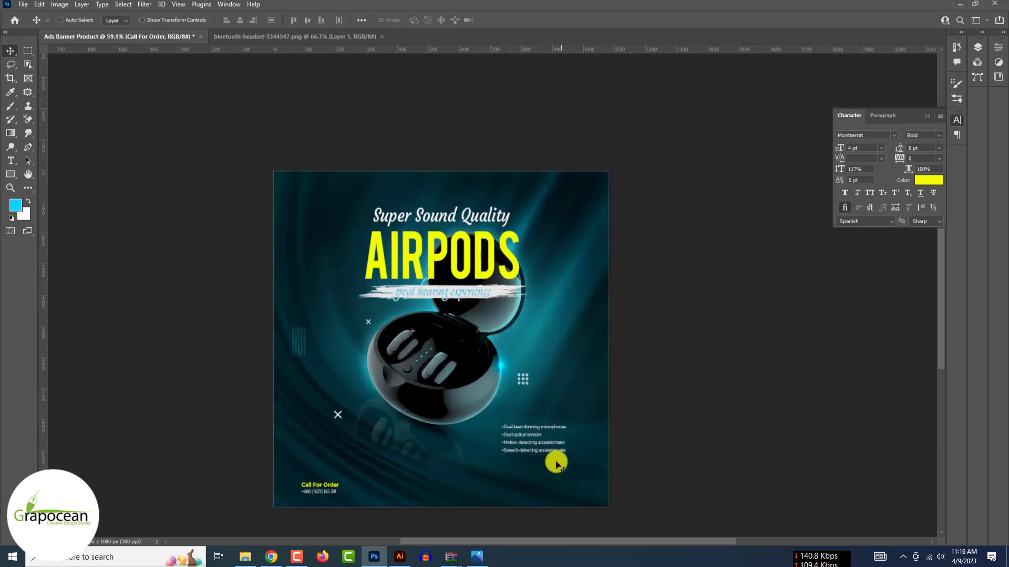
{"action": "scroll", "coordinate": [526, 482], "scroll_direction": "up", "scroll_amount": 2}
{"action": "left_click", "coordinate": [11, 161]}
{"action": "left_click", "coordinate": [492, 492]}
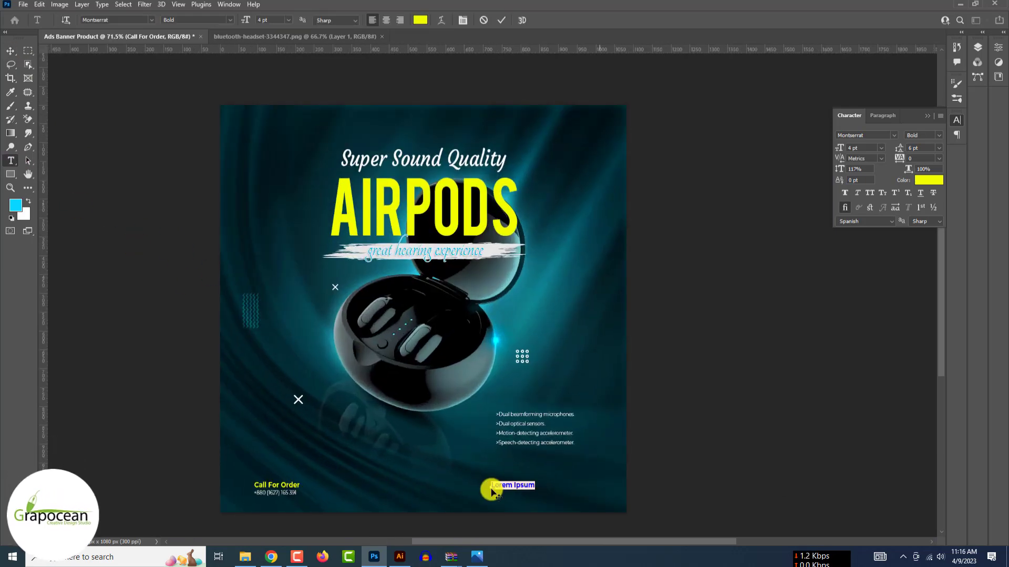
{"action": "type", "text": "www.grapocean.com"}
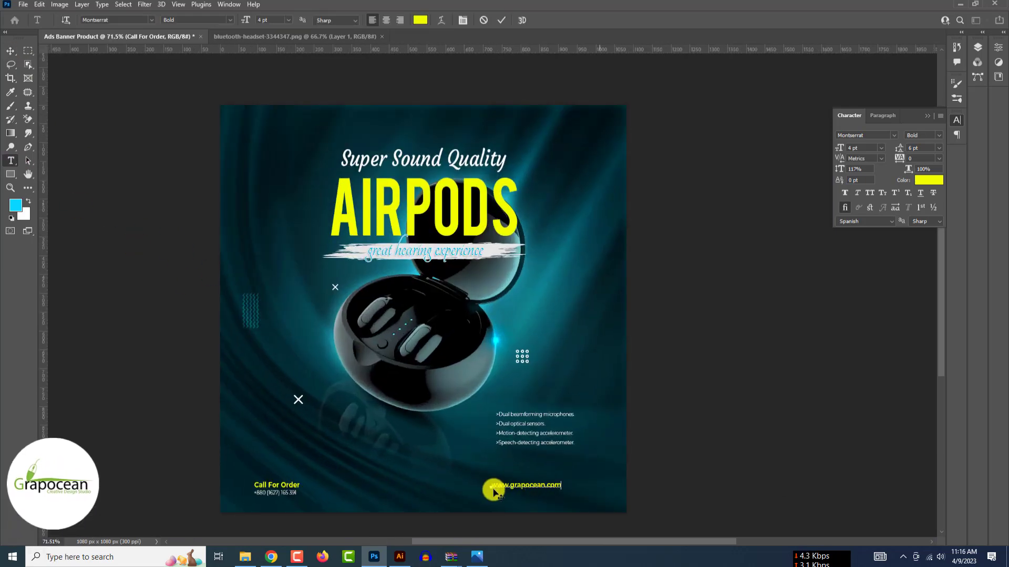
{"action": "scroll", "coordinate": [494, 486], "scroll_direction": "up", "scroll_amount": 3}
{"action": "key", "text": "ctrl+a"}
{"action": "left_click", "coordinate": [151, 20]}
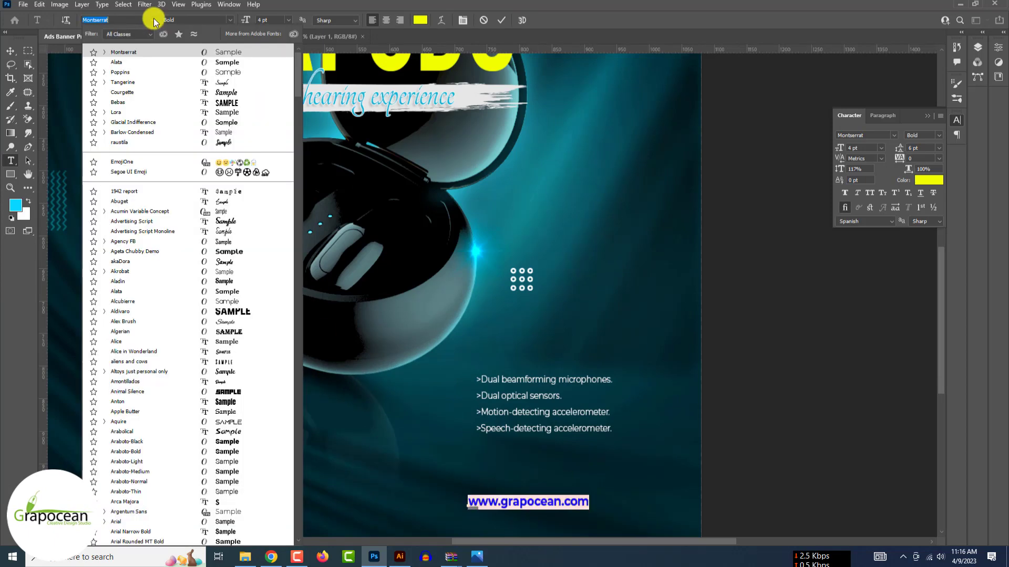
{"action": "left_click", "coordinate": [203, 17]}
{"action": "left_click", "coordinate": [229, 21]}
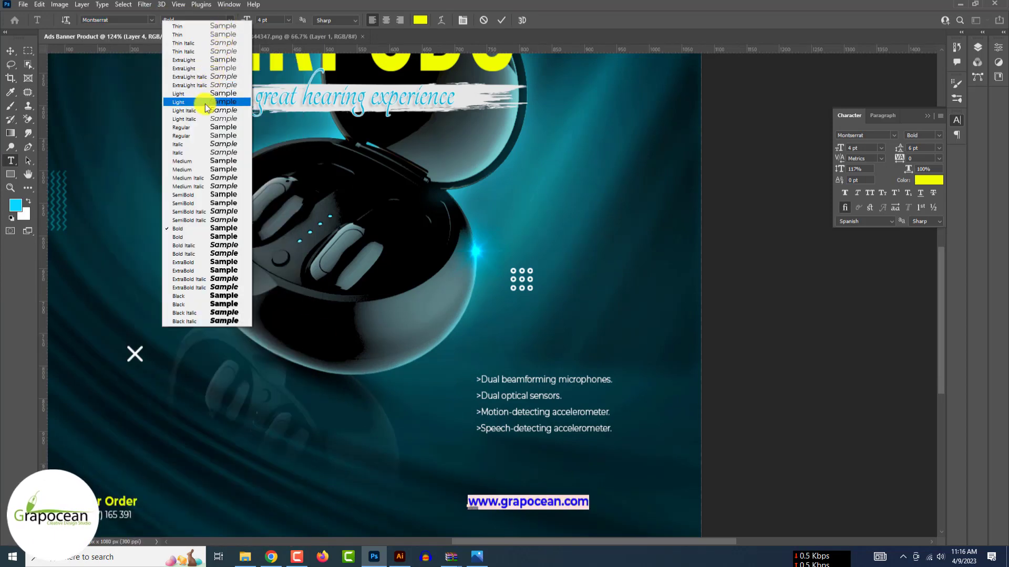
{"action": "left_click", "coordinate": [199, 127]}
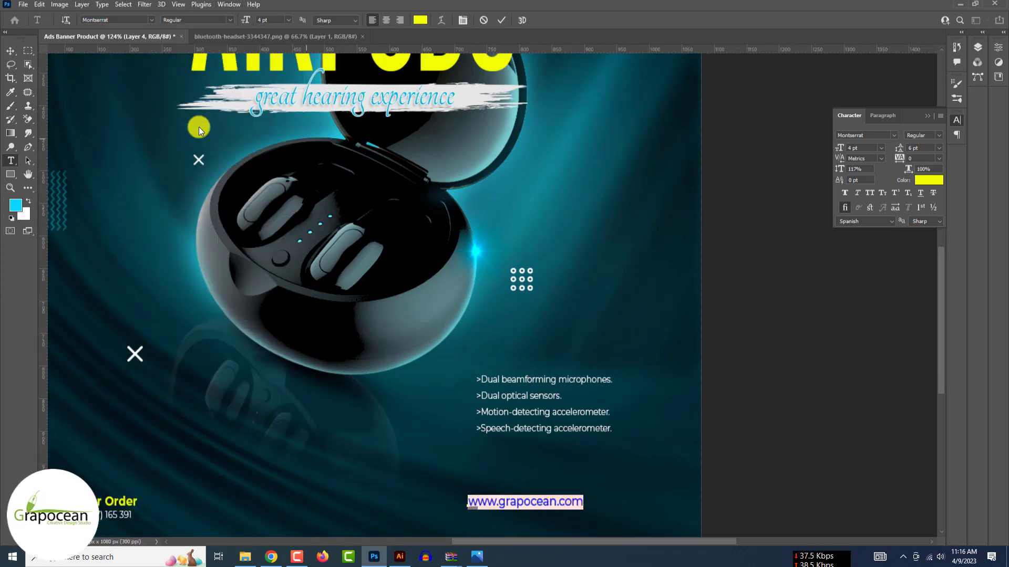
{"action": "left_click", "coordinate": [10, 50]}
{"action": "scroll", "coordinate": [427, 383], "scroll_direction": "down", "scroll_amount": 4}
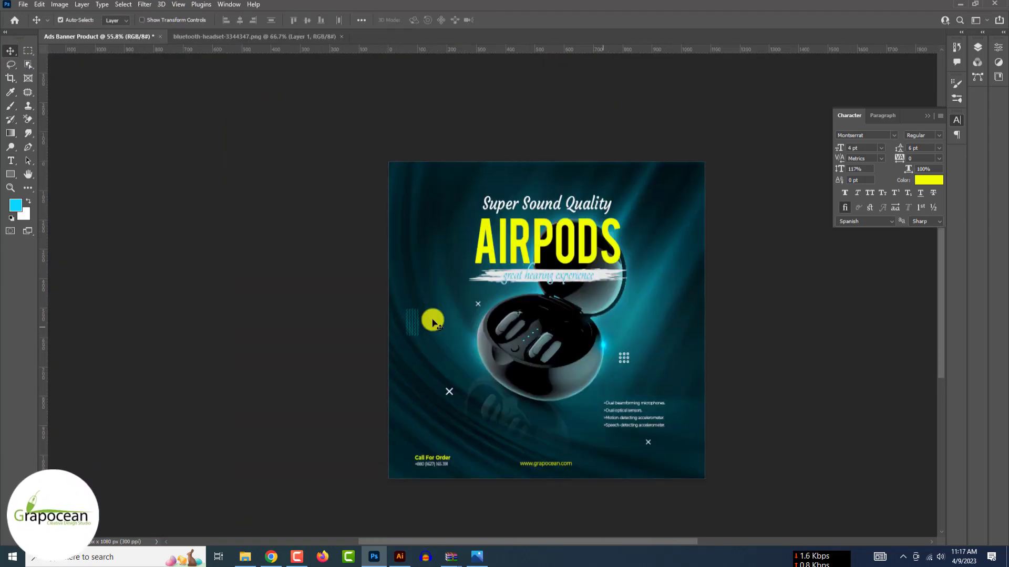
{"action": "scroll", "coordinate": [365, 270], "scroll_direction": "up", "scroll_amount": 2}
- Open the Facebook and Behance icon image files
{"action": "scroll", "coordinate": [365, 271], "scroll_direction": "down", "scroll_amount": 3}
{"action": "left_click", "coordinate": [23, 4]}
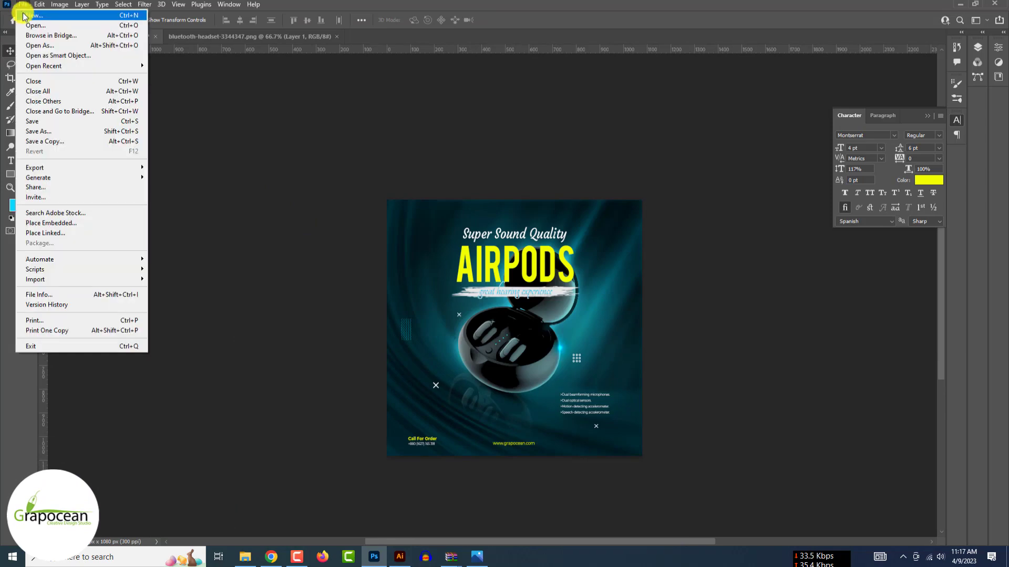
{"action": "left_click", "coordinate": [32, 26]}
{"action": "scroll", "coordinate": [326, 254], "scroll_direction": "down", "scroll_amount": 3}
{"action": "left_click", "coordinate": [528, 158]}
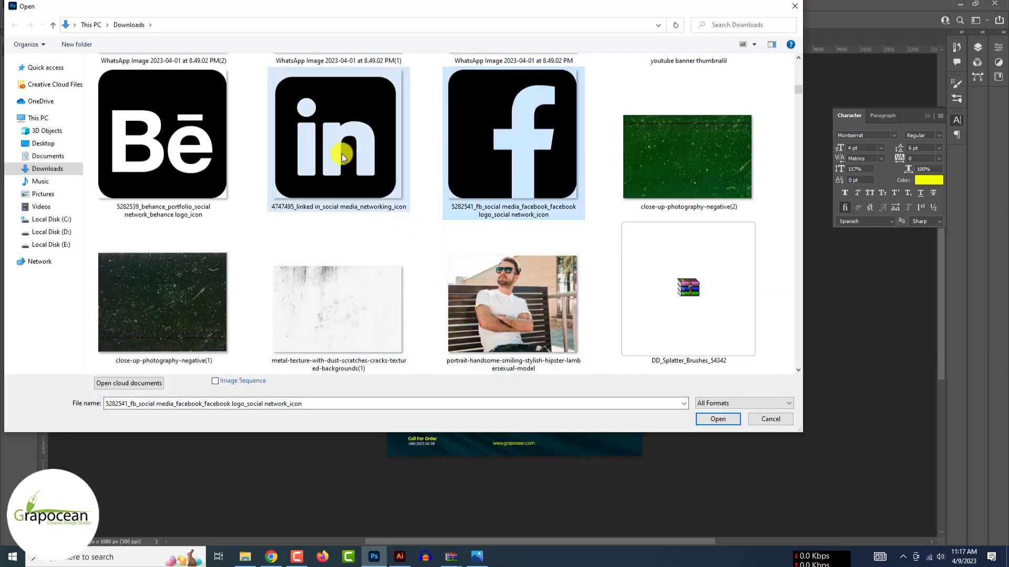
{"action": "left_click", "coordinate": [162, 134], "text": "ctrl"}
{"action": "left_click", "coordinate": [718, 419]}
- Drag the Facebook icon into the banner and shrink it to a small size
{"action": "left_click_drag", "start_coordinate": [464, 243], "coordinate": [186, 77]}
{"action": "key", "text": "ctrl+t"}
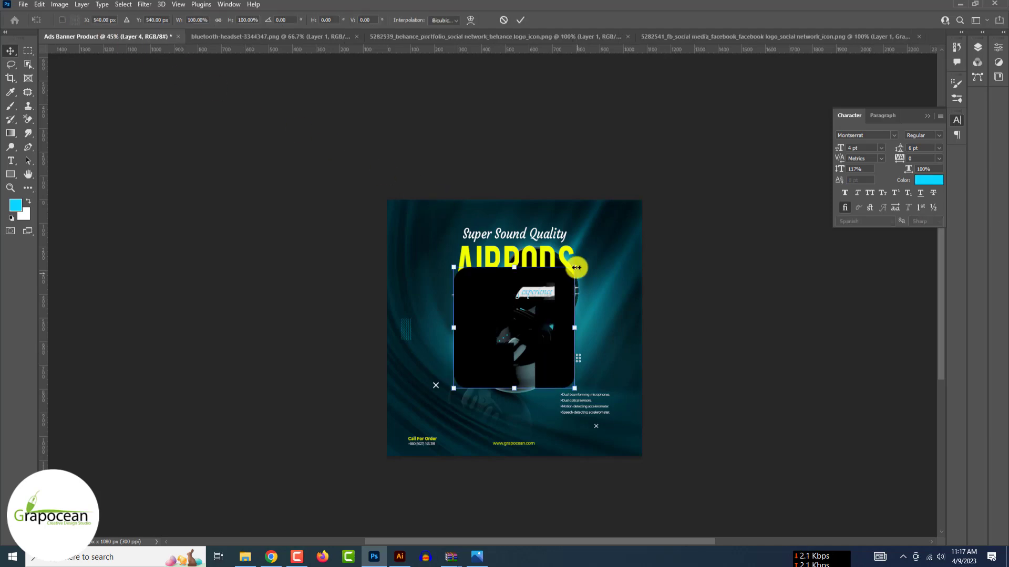
{"action": "left_click_drag", "start_coordinate": [571, 265], "coordinate": [602, 450]}
{"action": "scroll", "coordinate": [466, 375], "scroll_direction": "up", "scroll_amount": 5}
{"action": "scroll", "coordinate": [468, 376], "scroll_direction": "down", "scroll_amount": 3}
{"action": "scroll", "coordinate": [604, 464], "scroll_direction": "up", "scroll_amount": 3}
{"action": "scroll", "coordinate": [593, 457], "scroll_direction": "up", "scroll_amount": 3}
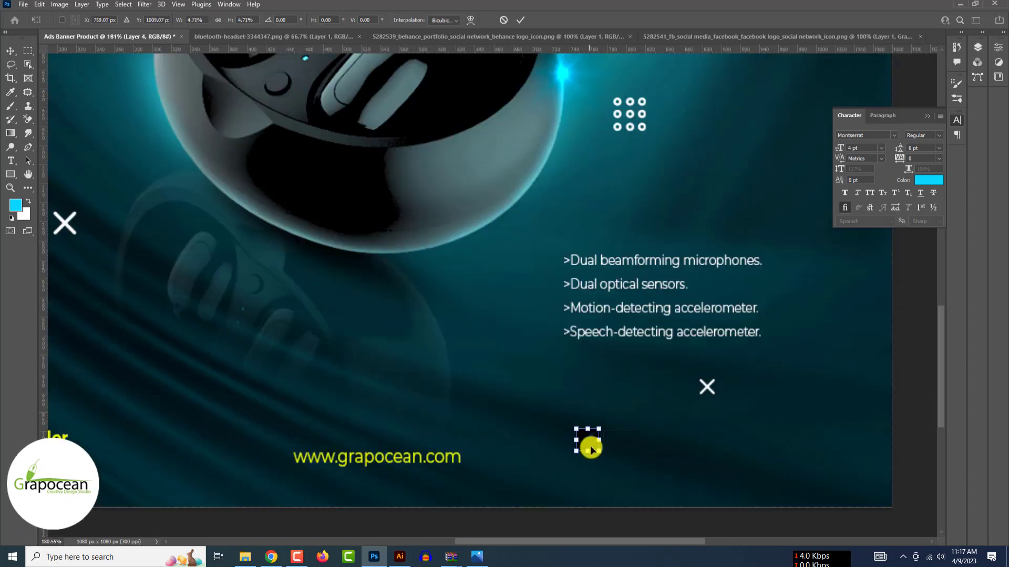
{"action": "left_click", "coordinate": [520, 20]}
- Add a Color Overlay layer style to the Facebook icon layer
{"action": "scroll", "coordinate": [823, 92], "scroll_direction": "down", "scroll_amount": 3}
{"action": "left_click", "coordinate": [928, 115]}
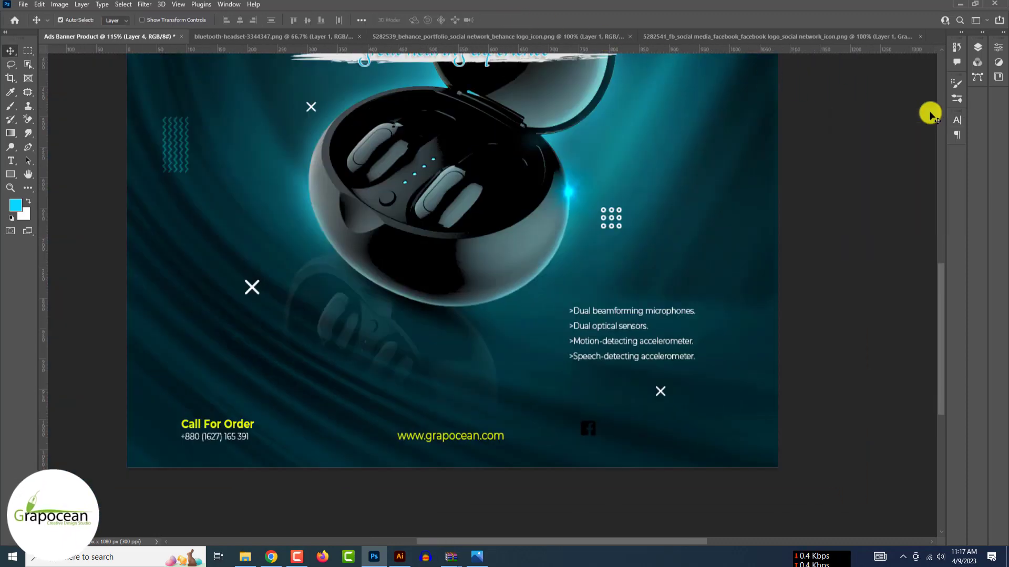
{"action": "left_click", "coordinate": [978, 48]}
{"action": "right_click", "coordinate": [932, 111]}
{"action": "left_click", "coordinate": [850, 101]}
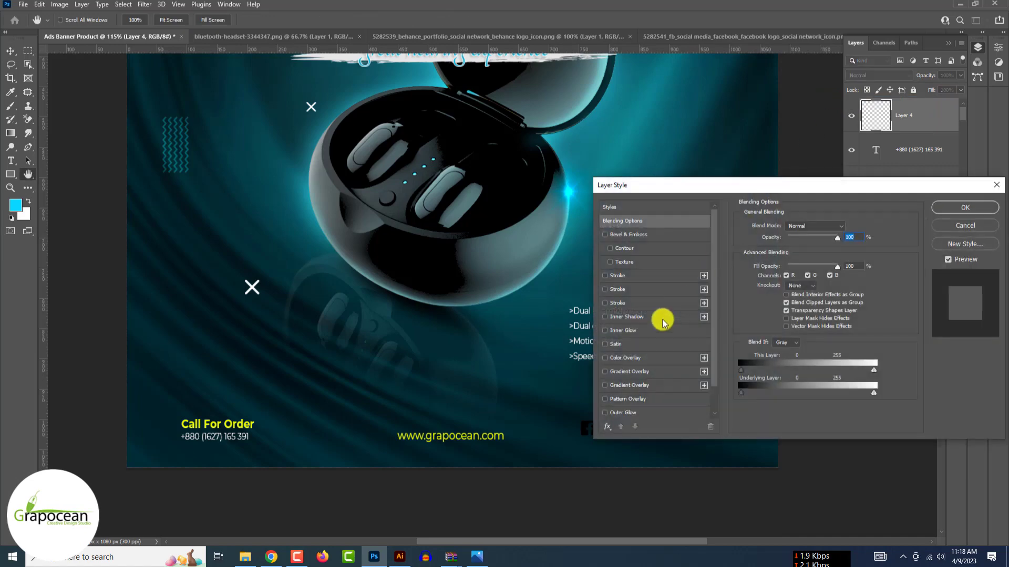
{"action": "left_click", "coordinate": [632, 359]}
{"action": "left_click", "coordinate": [848, 227]}
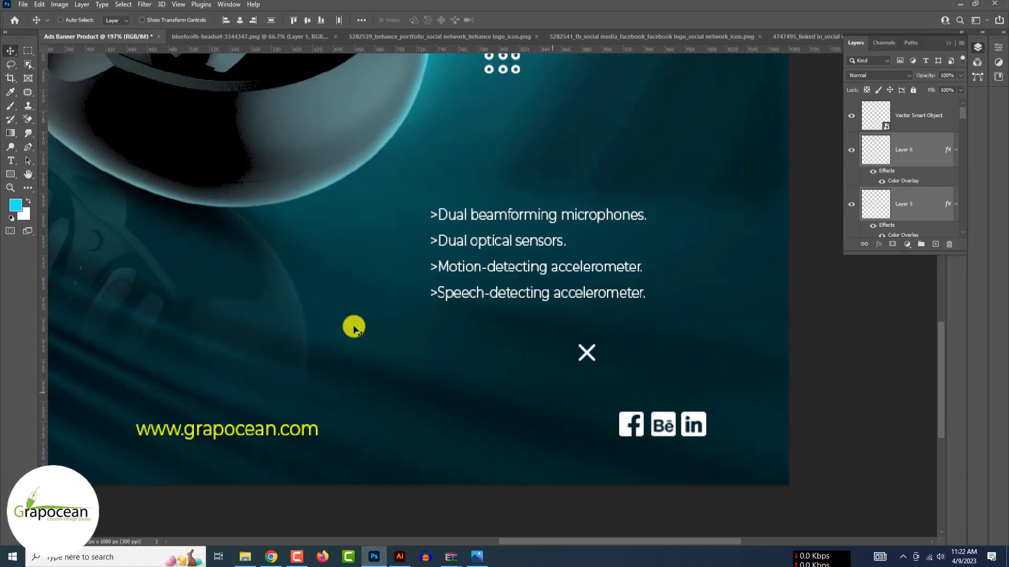
- Draw a thin horizontal line leading into the social icons with the Line Tool
{"action": "right_click", "coordinate": [12, 161]}
{"action": "right_click", "coordinate": [24, 147]}
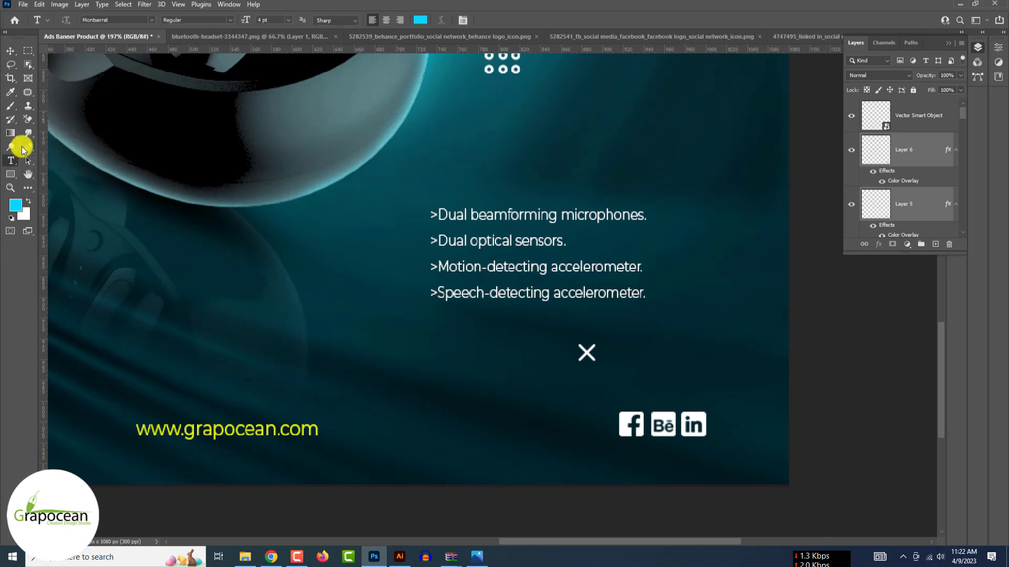
{"action": "right_click", "coordinate": [10, 176]}
{"action": "left_click", "coordinate": [73, 213]}
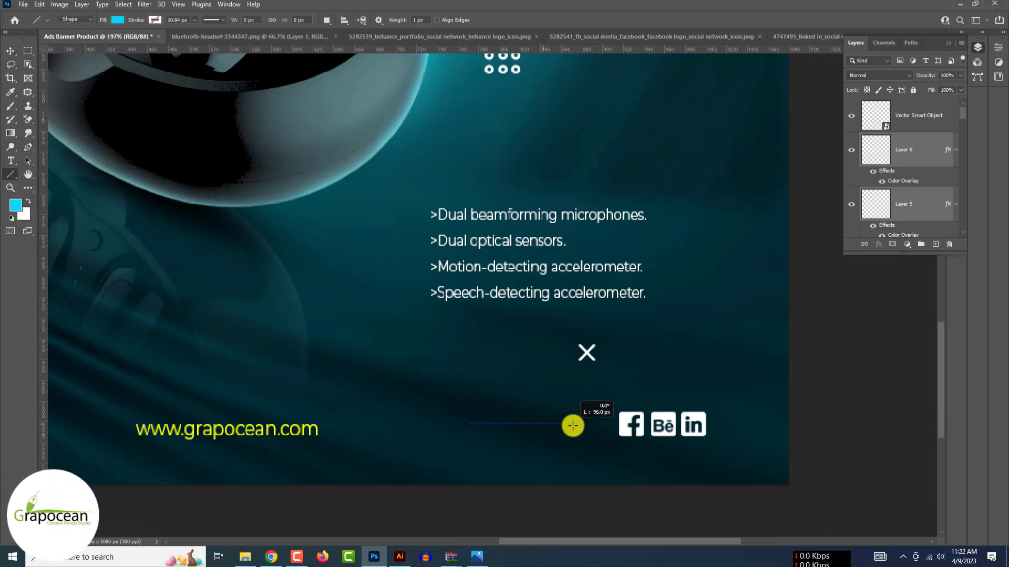
{"action": "left_click_drag", "start_coordinate": [598, 427], "coordinate": [597, 426]}
{"action": "key", "text": "v"}
{"action": "left_click", "coordinate": [526, 293]}
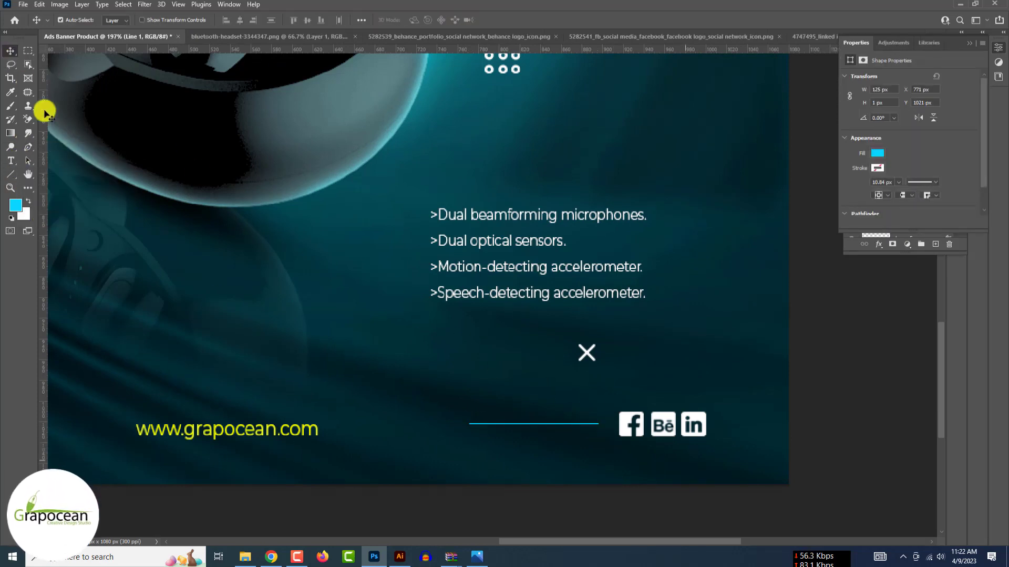
{"action": "key", "text": "ctrl+0"}
{"action": "scroll", "coordinate": [620, 415], "scroll_direction": "down", "scroll_amount": 3}
{"action": "scroll", "coordinate": [619, 416], "scroll_direction": "down", "scroll_amount": 1}
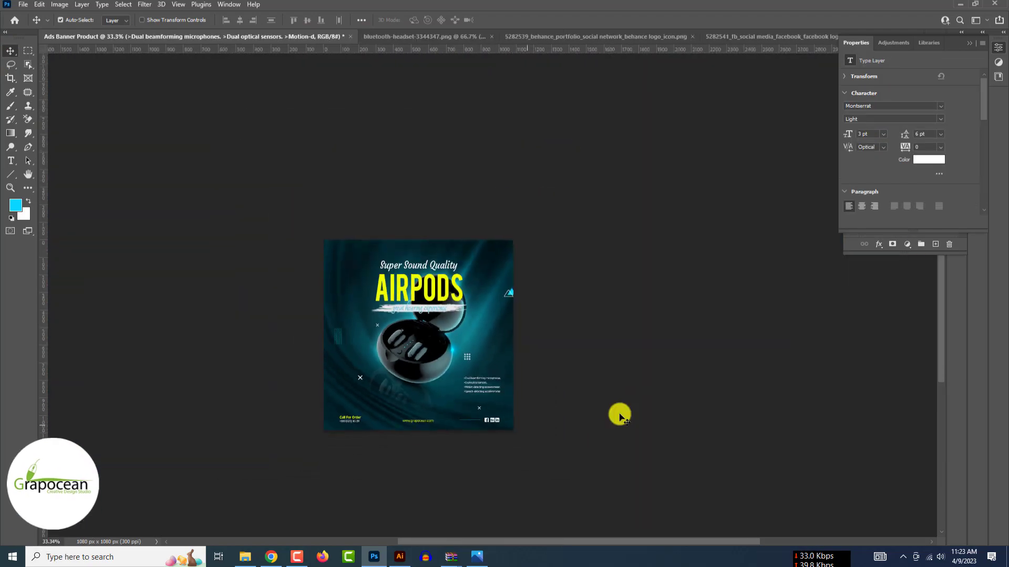
{"action": "scroll", "coordinate": [522, 334], "scroll_direction": "up", "scroll_amount": 3}
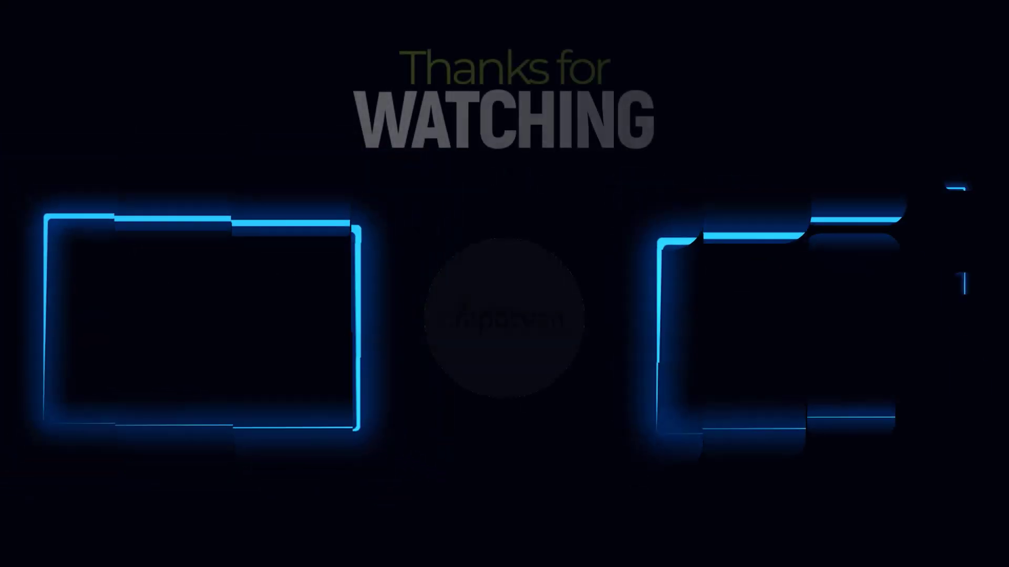